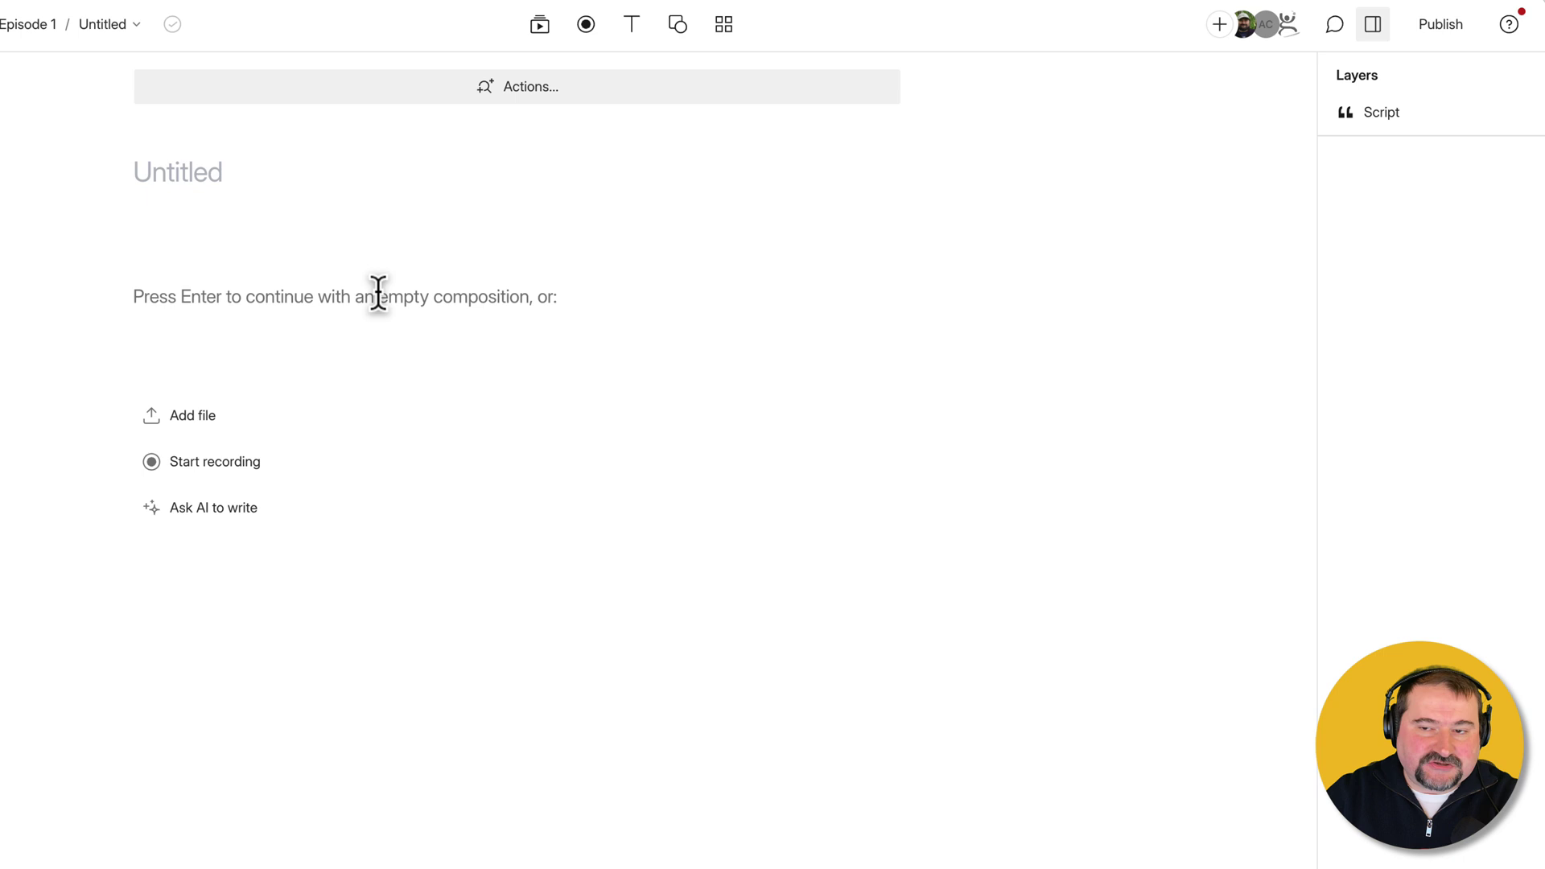
Drag Cristi Only.mp4 from the media library into the script to transcribe it
left_click(693, 22)
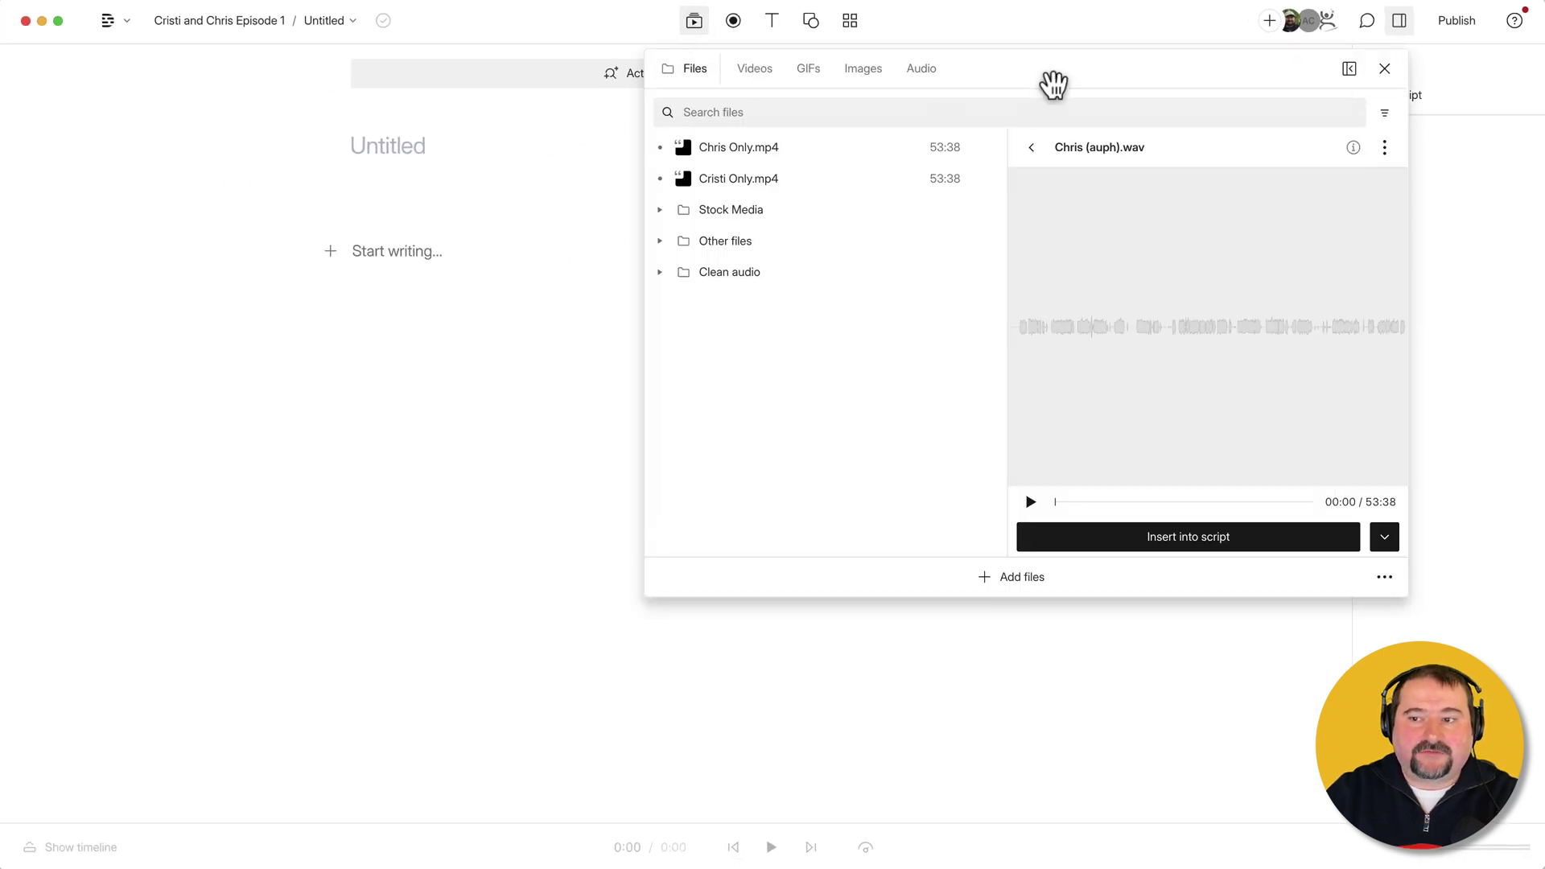
left_click_drag(1050, 75, 1029, 96)
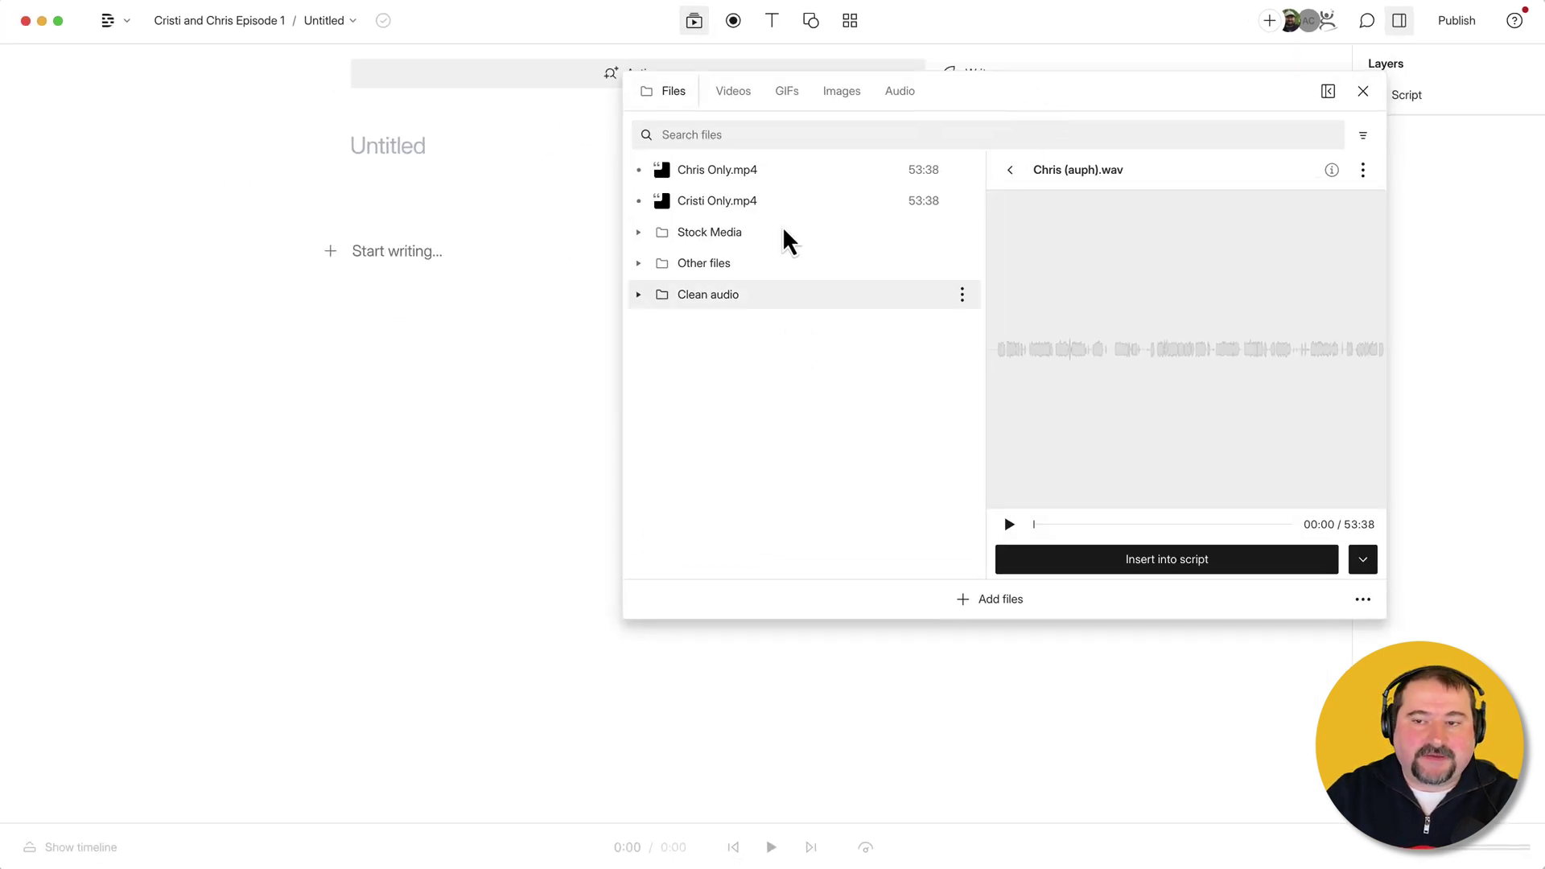
mouse_move(739, 178)
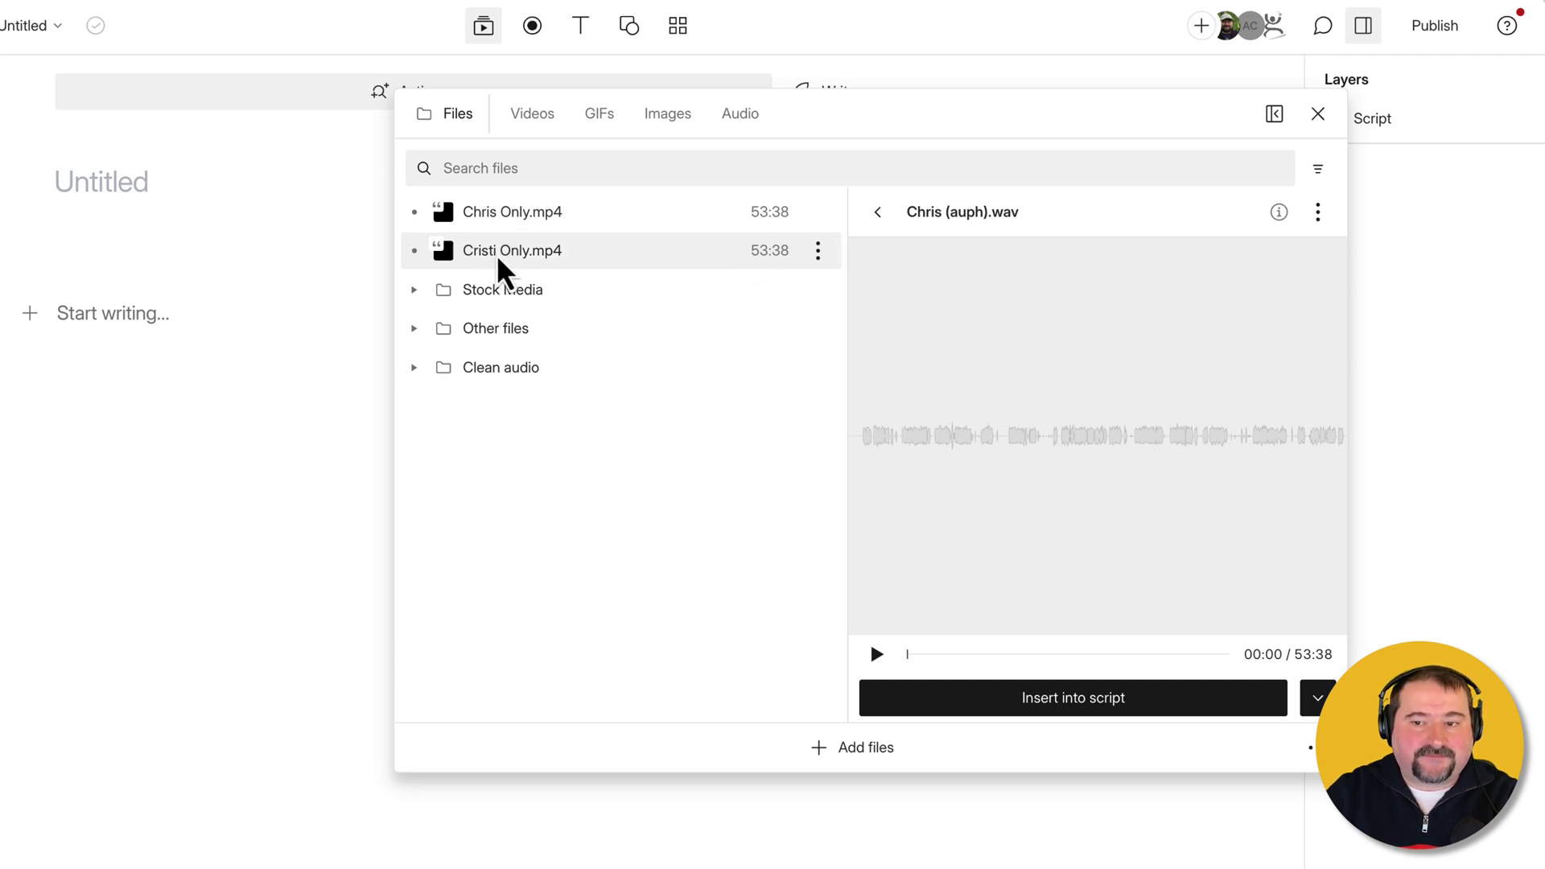
left_click_drag(494, 255, 234, 303)
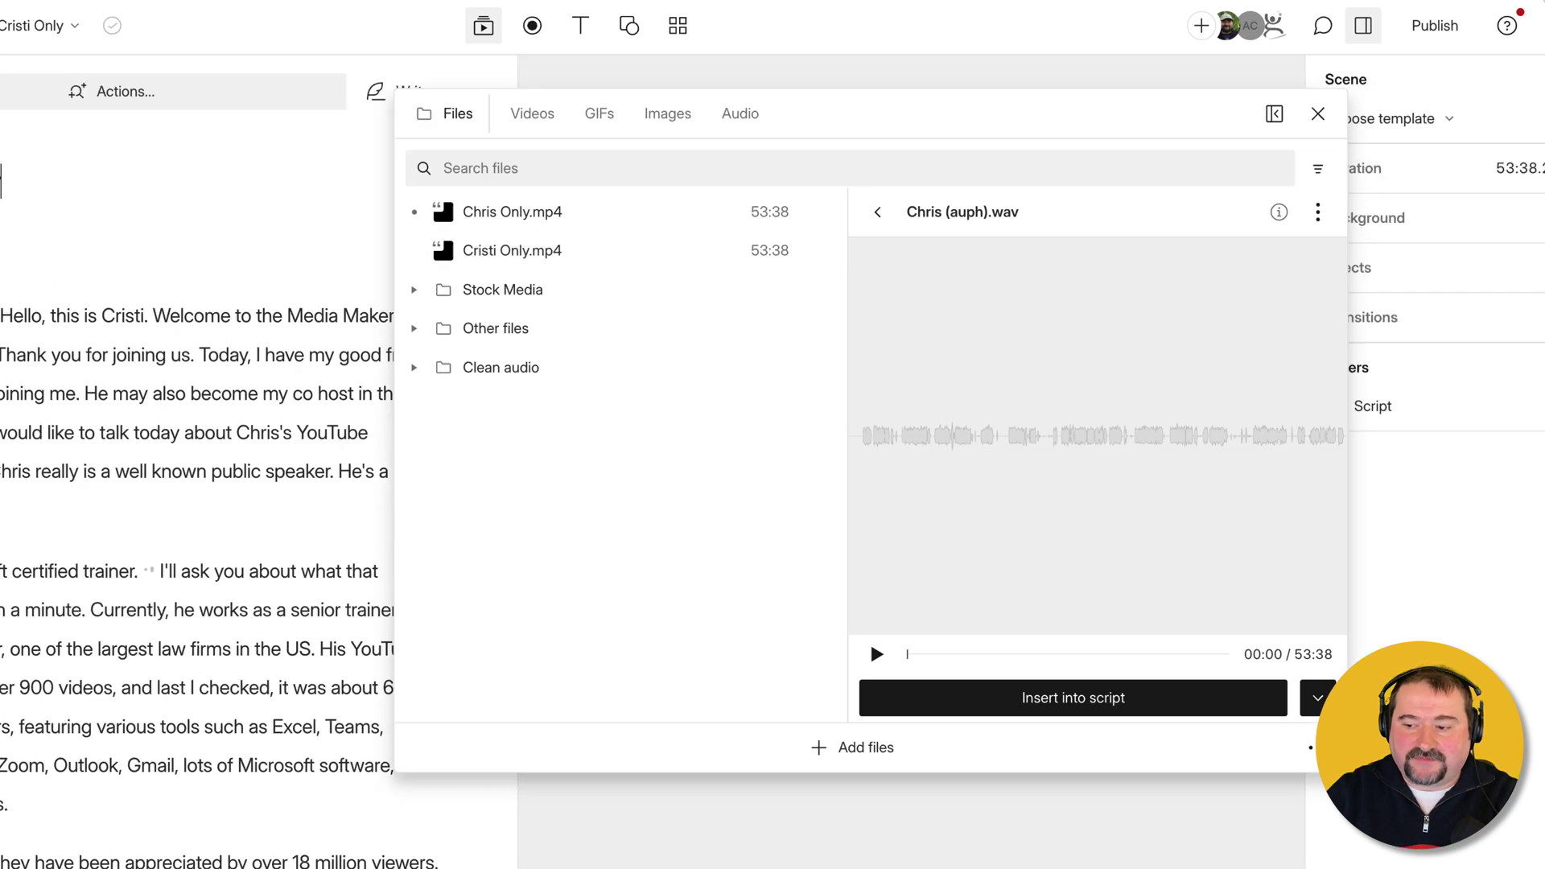
mouse_move(1063, 140)
left_mouse_down()
mouse_move(330, 429)
mouse_move(886, 228)
left_mouse_up()
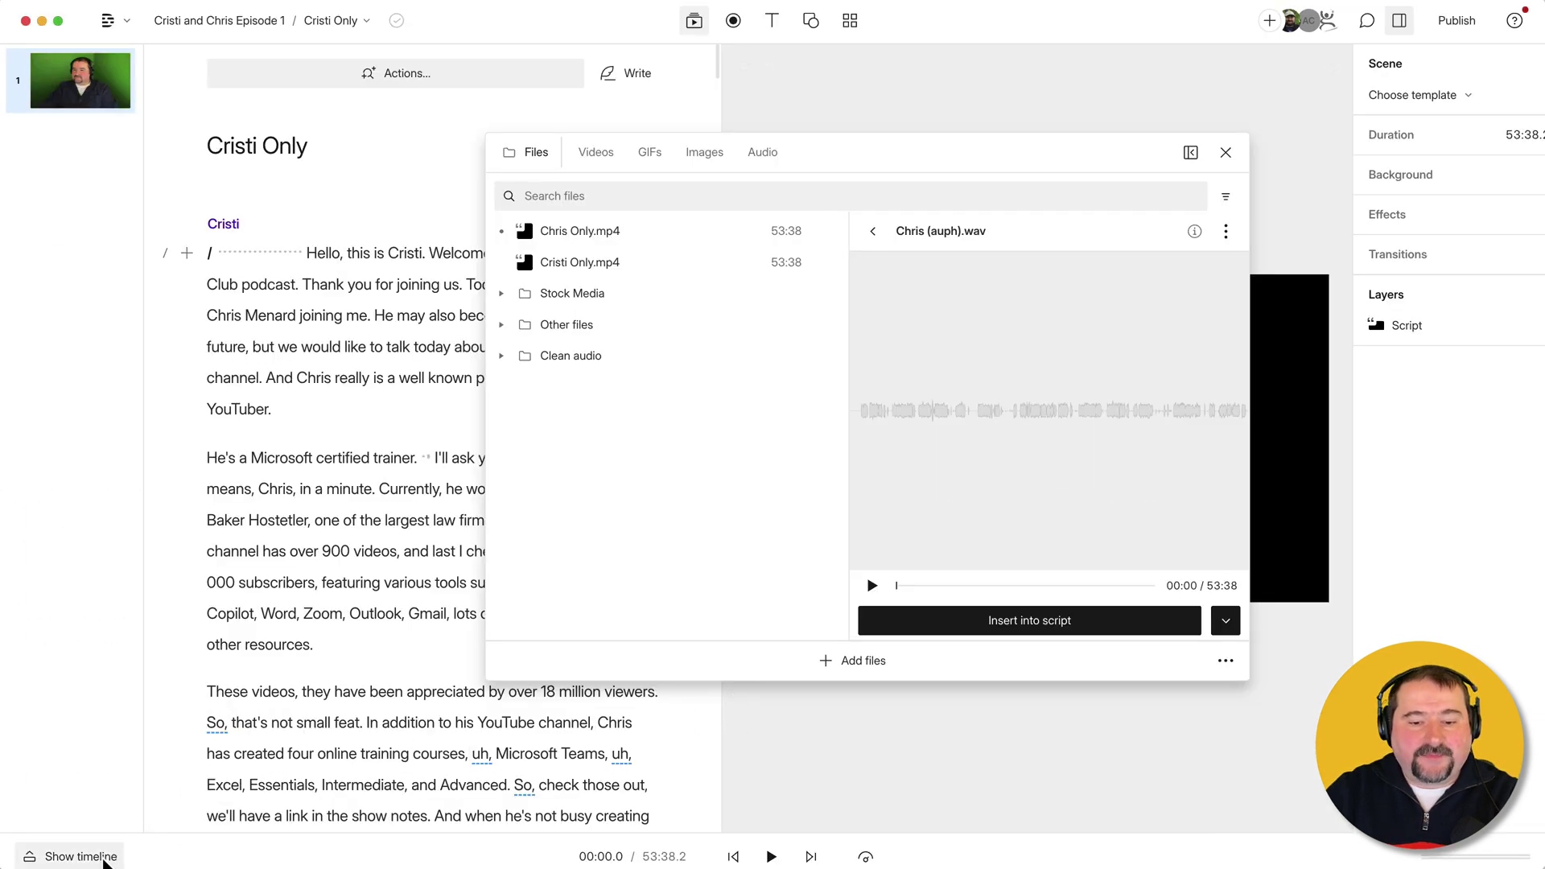
Show and enlarge the timeline, then drop Chris Only.mp4 onto it as its own track
left_click(103, 854)
left_click_drag(287, 649, 286, 562)
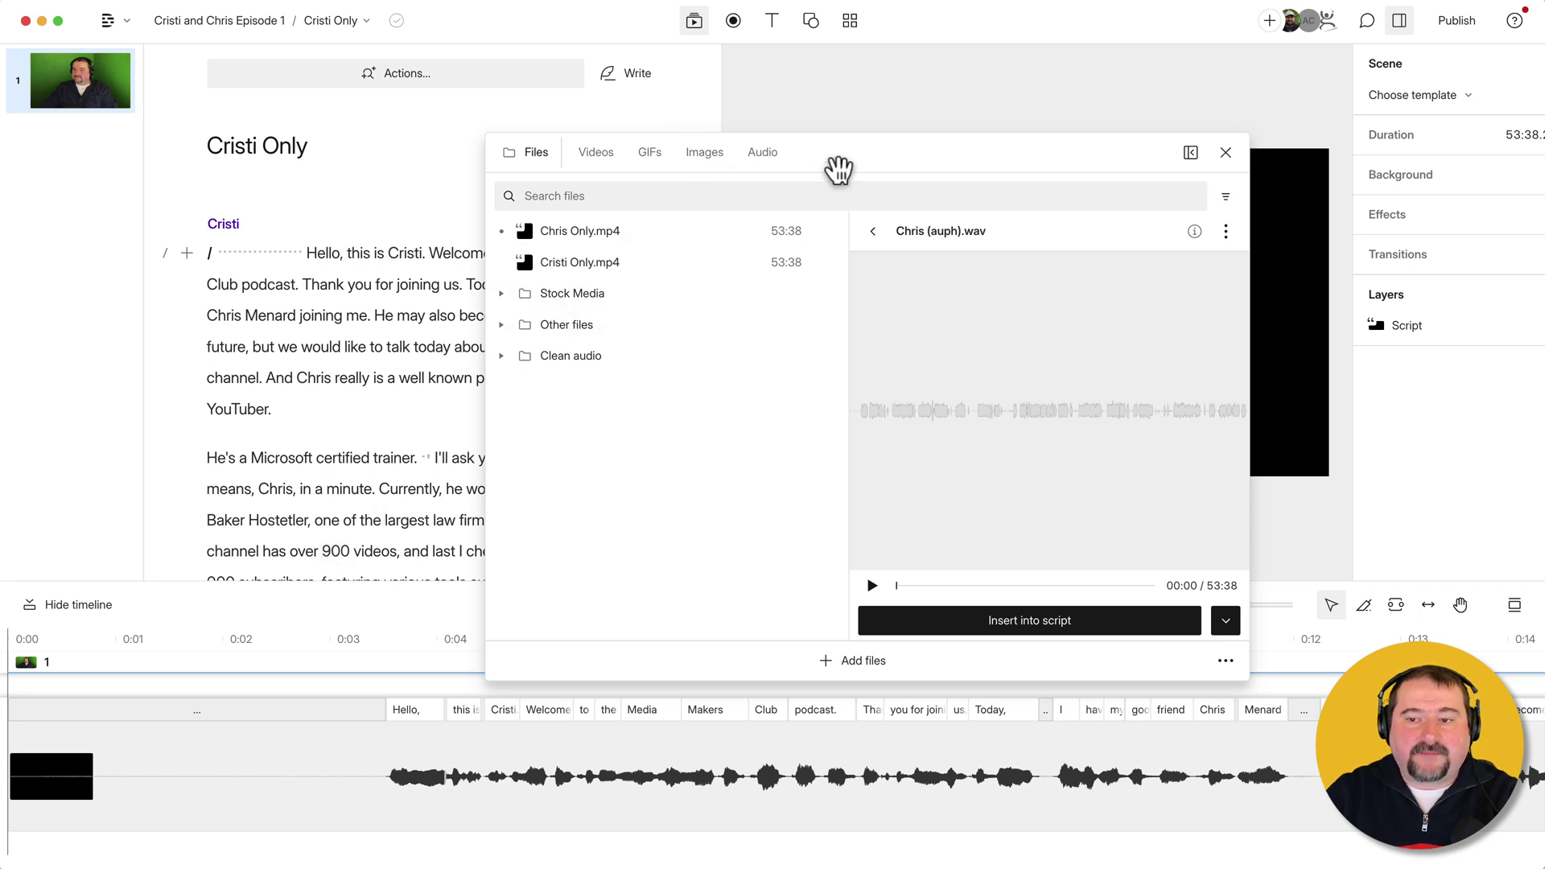
left_click_drag(838, 167, 999, 76)
mouse_move(732, 146)
left_mouse_down()
mouse_move(687, 232)
mouse_move(6, 689)
left_mouse_up()
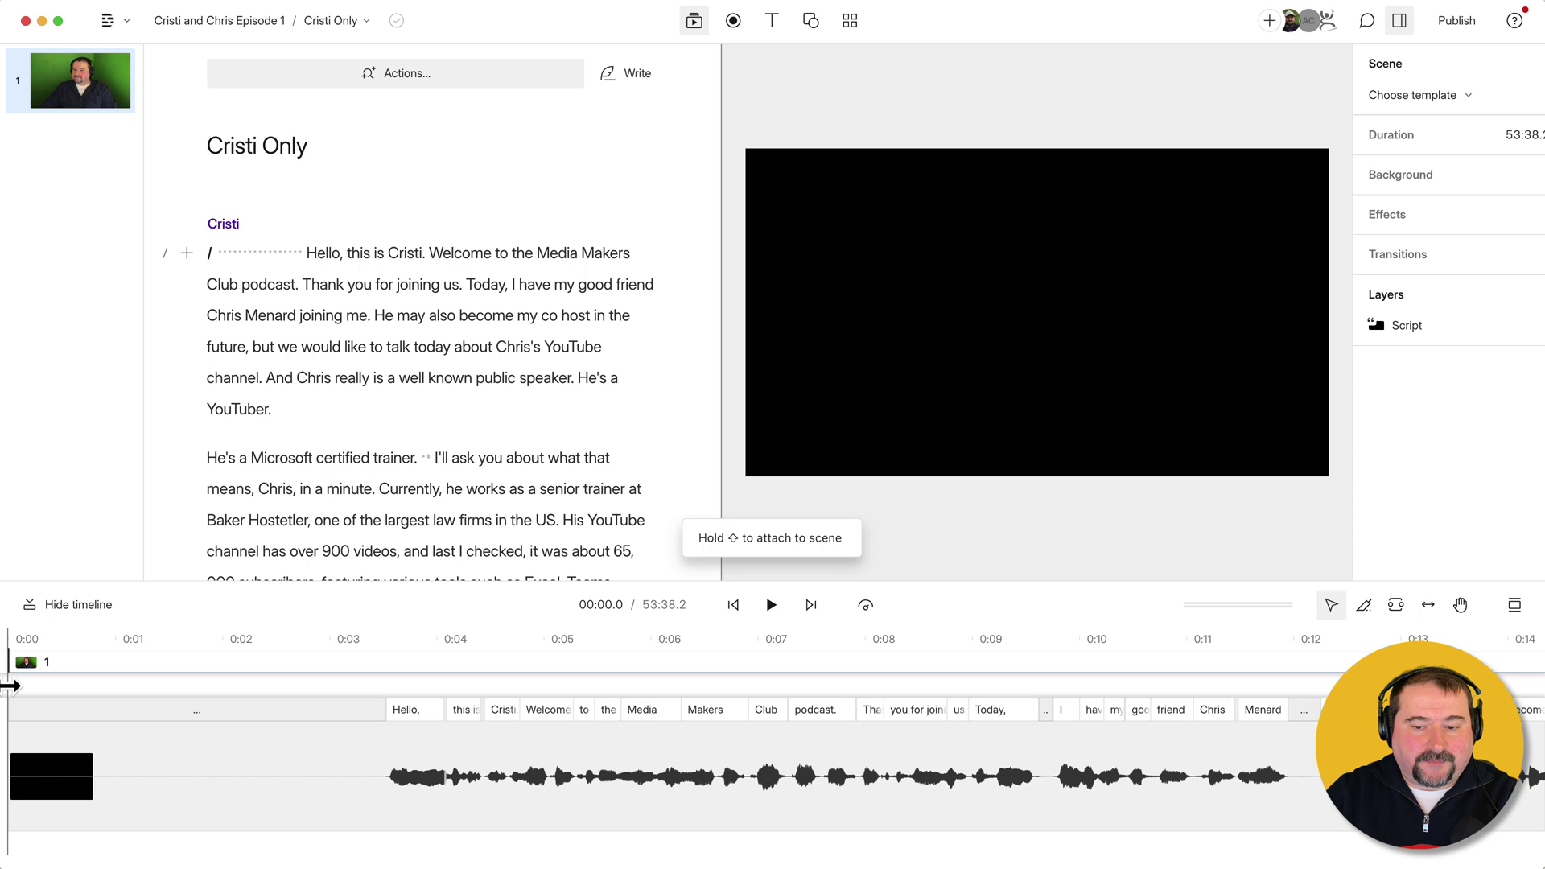
left_click_drag(411, 709, 456, 684)
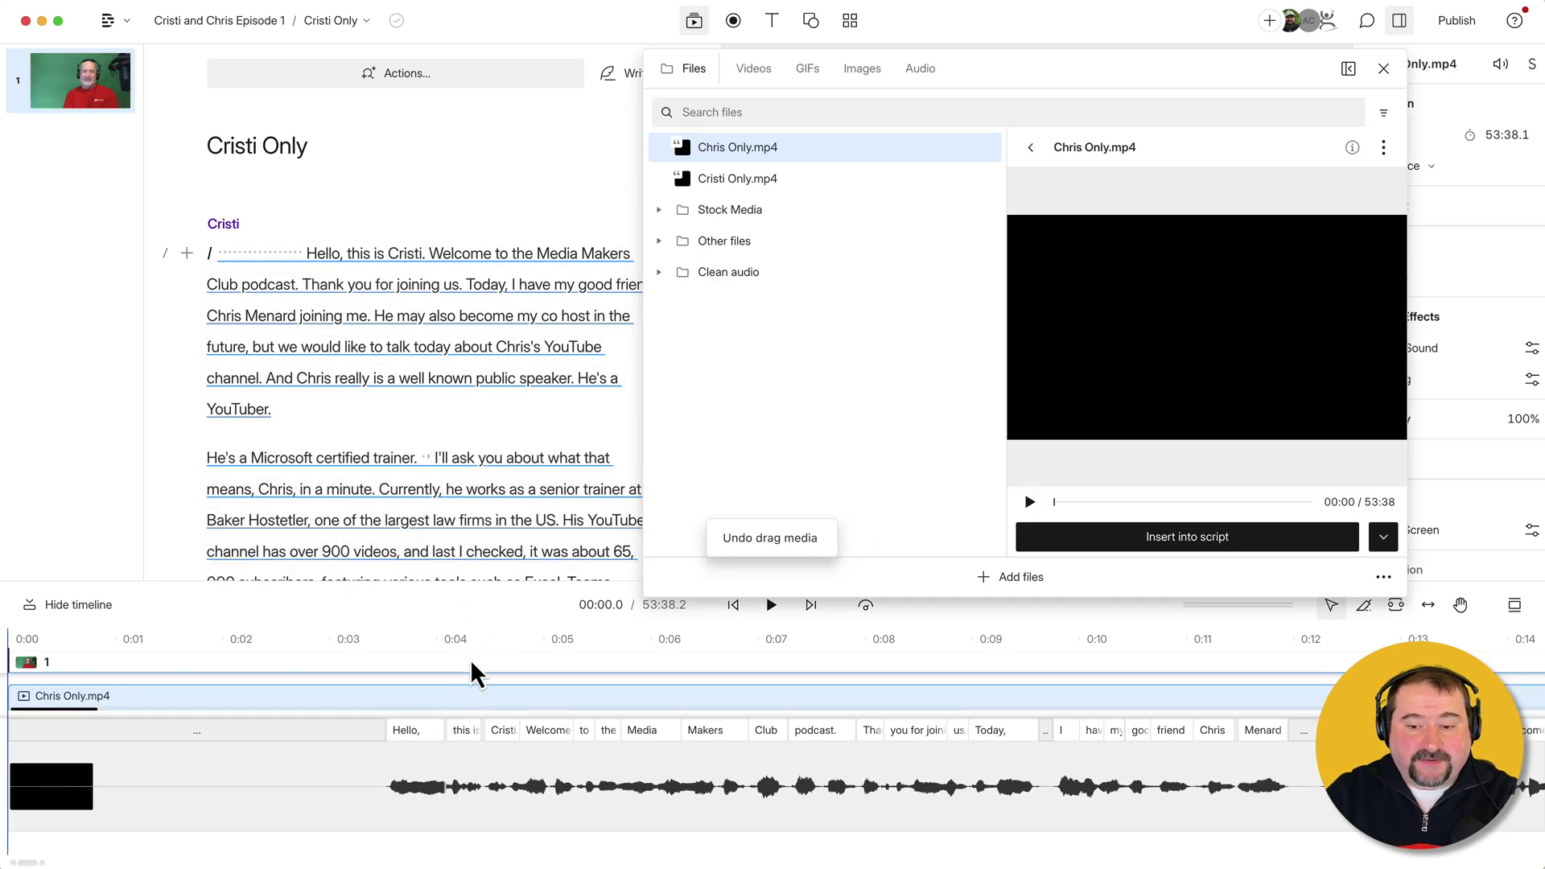
left_click(725, 791)
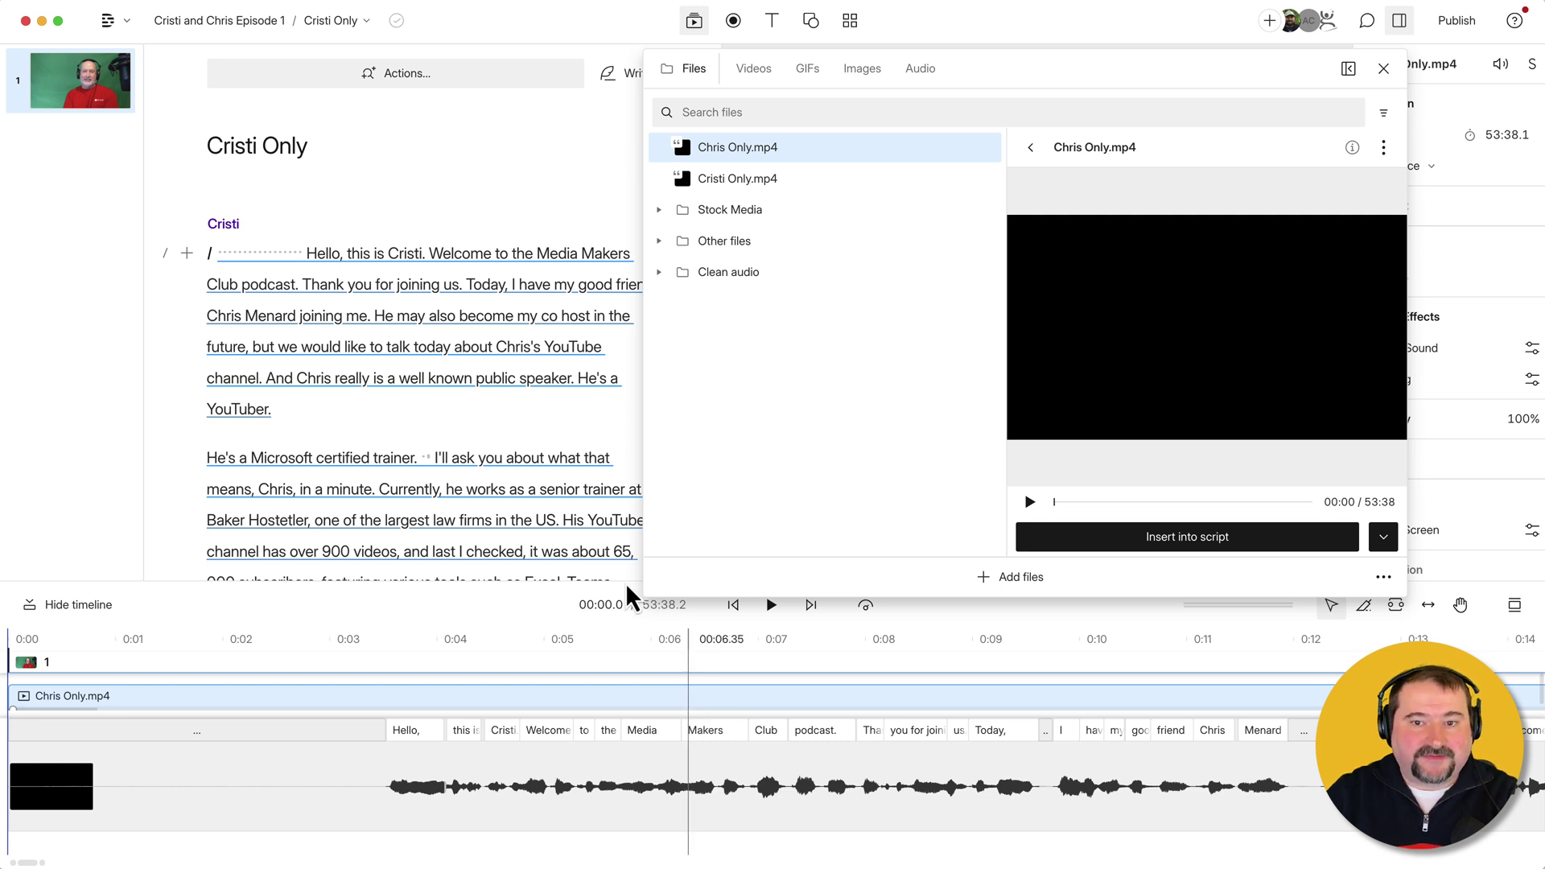
Delete the Cristi Only composition, then close the Compositions and Files panels
left_click(352, 21)
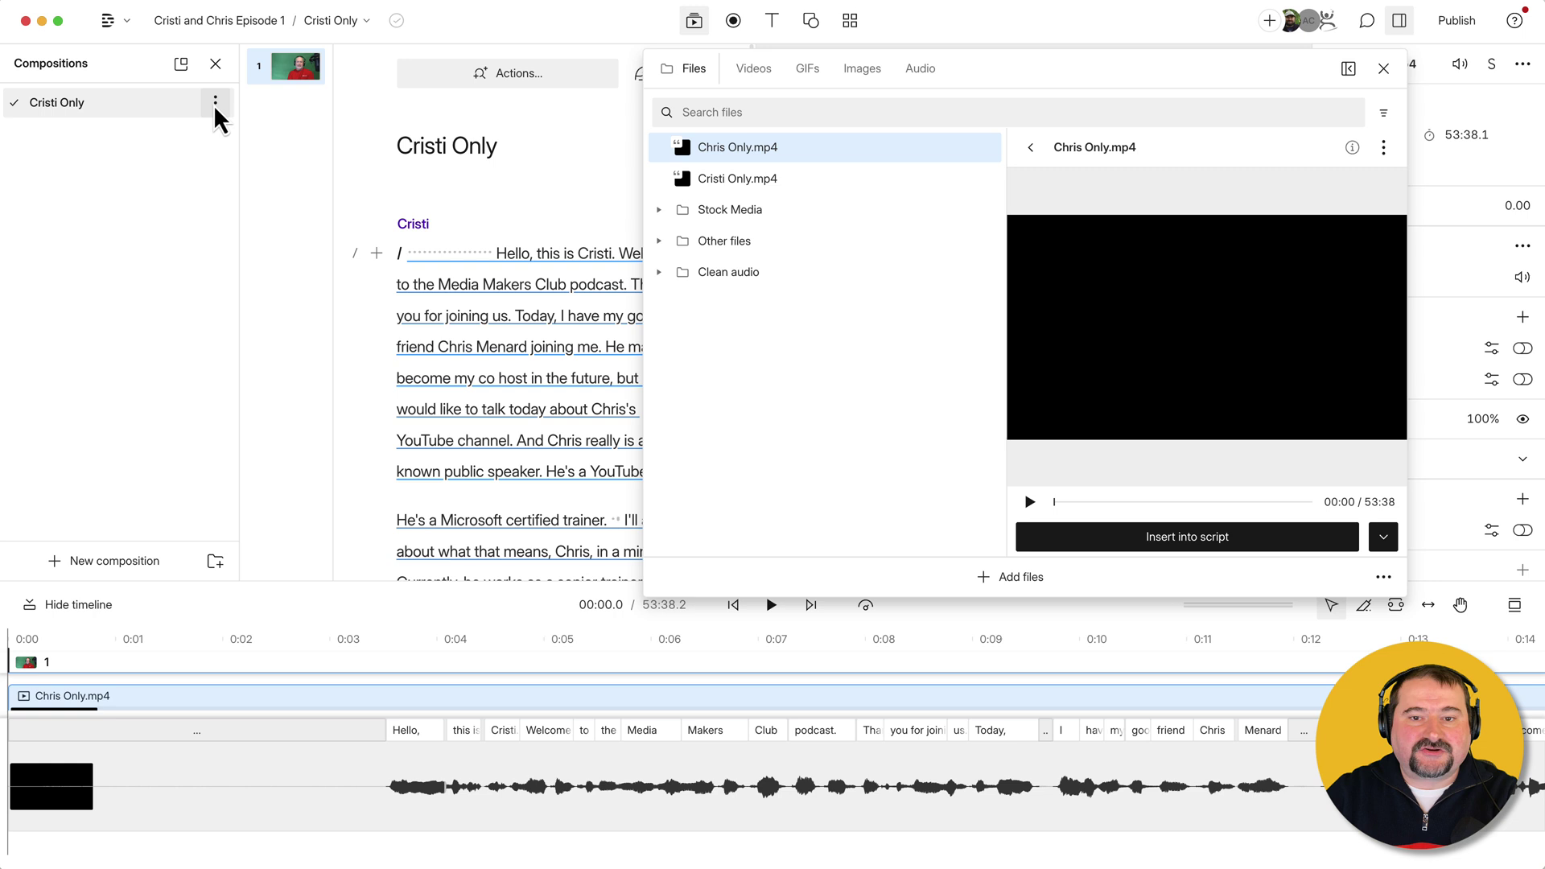
left_click(215, 106)
left_click(285, 349)
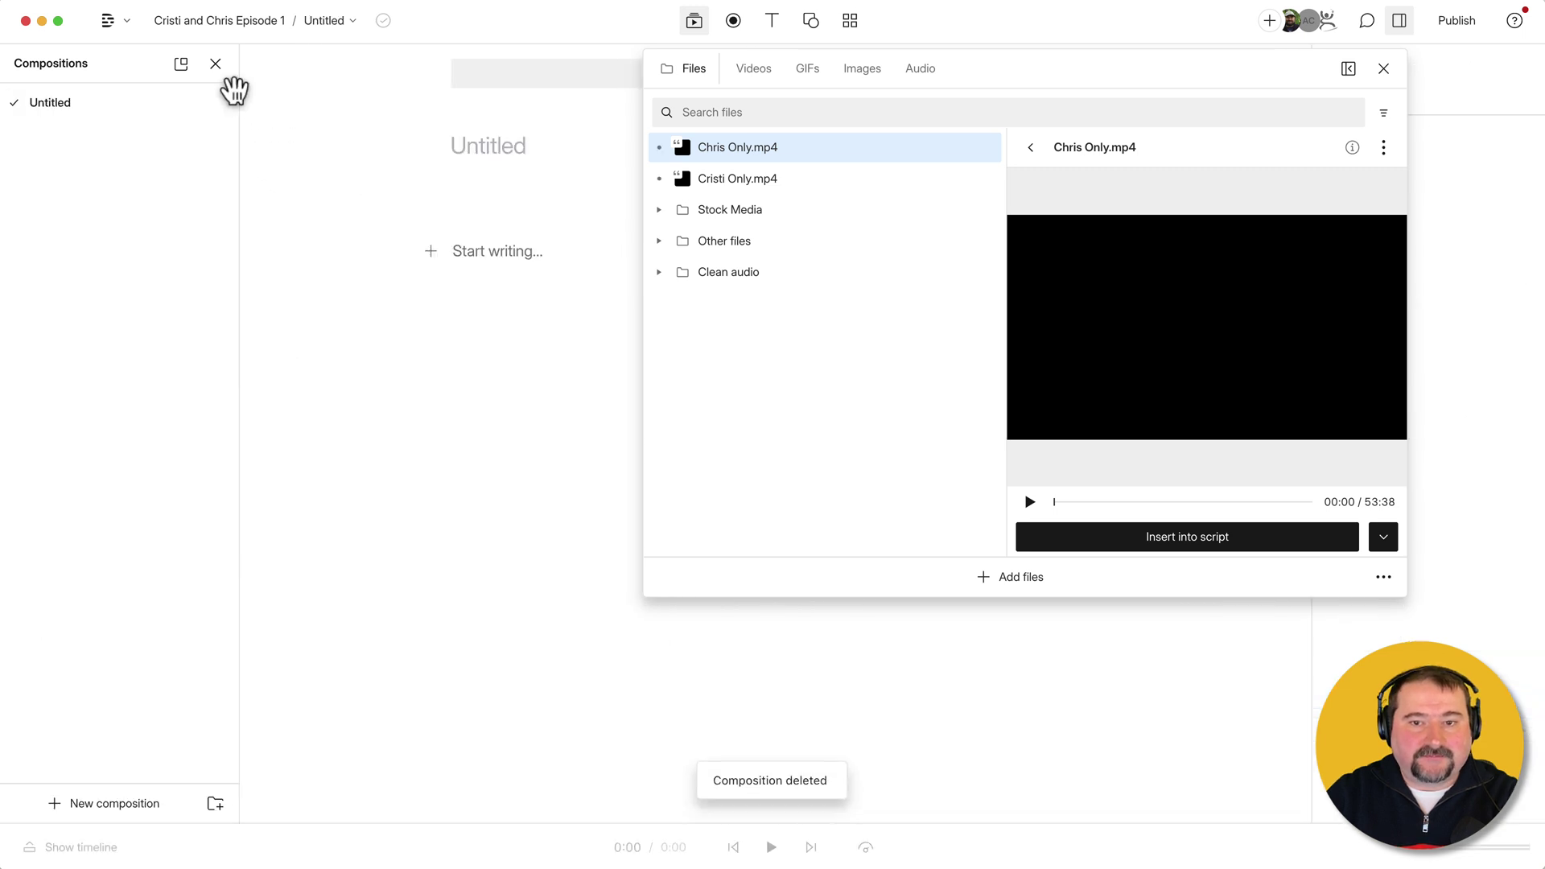
left_click(215, 63)
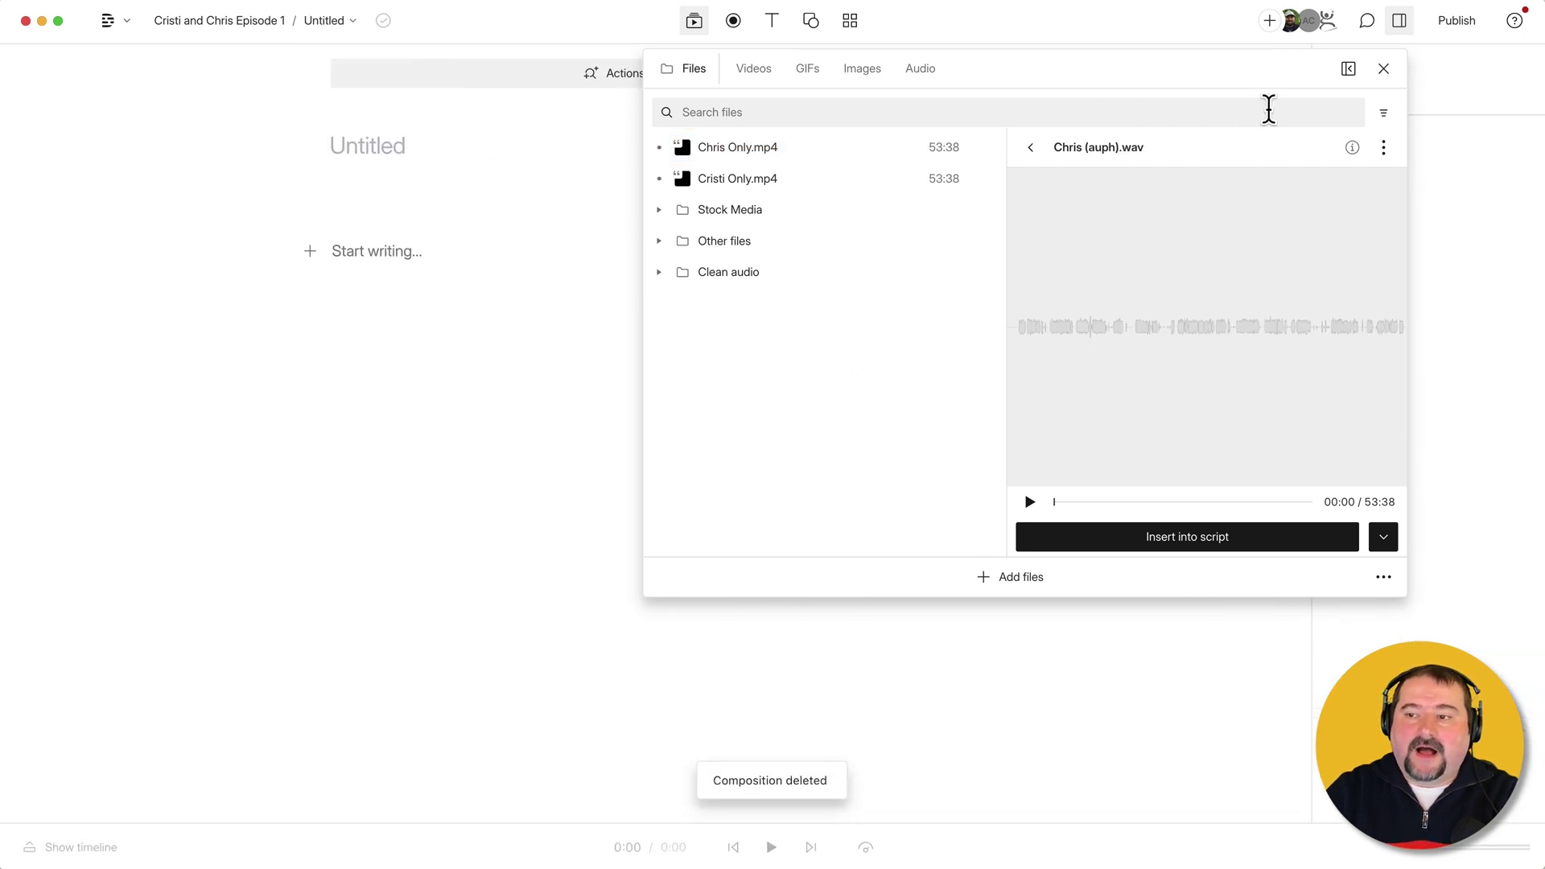
left_click(1385, 70)
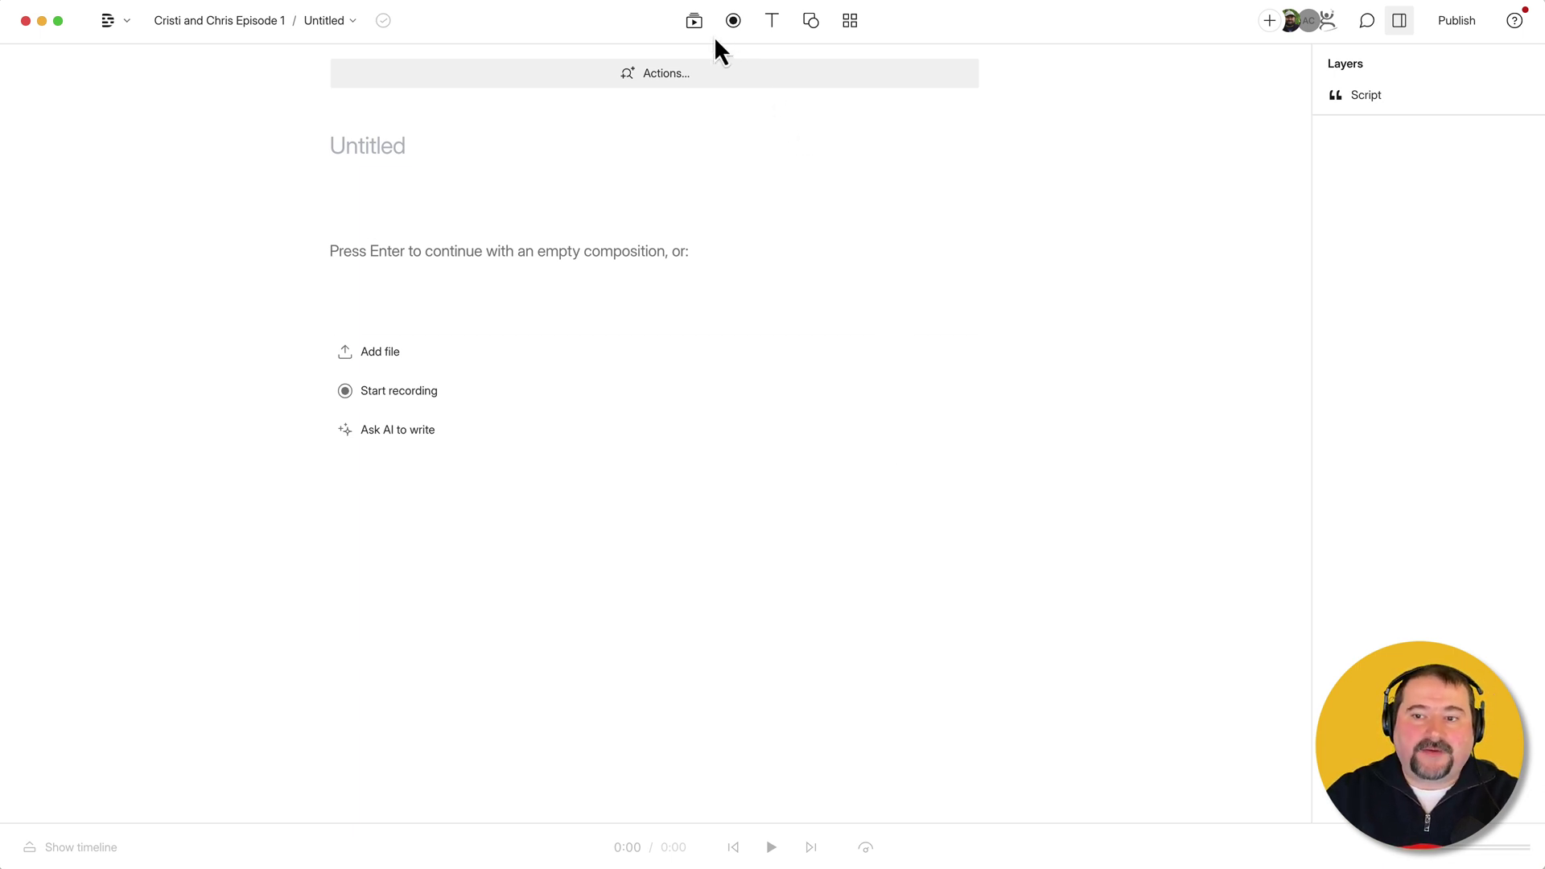
Select Chris Only.mp4 and Cristi Only.mp4 together and create a sequence from them
left_click(694, 21)
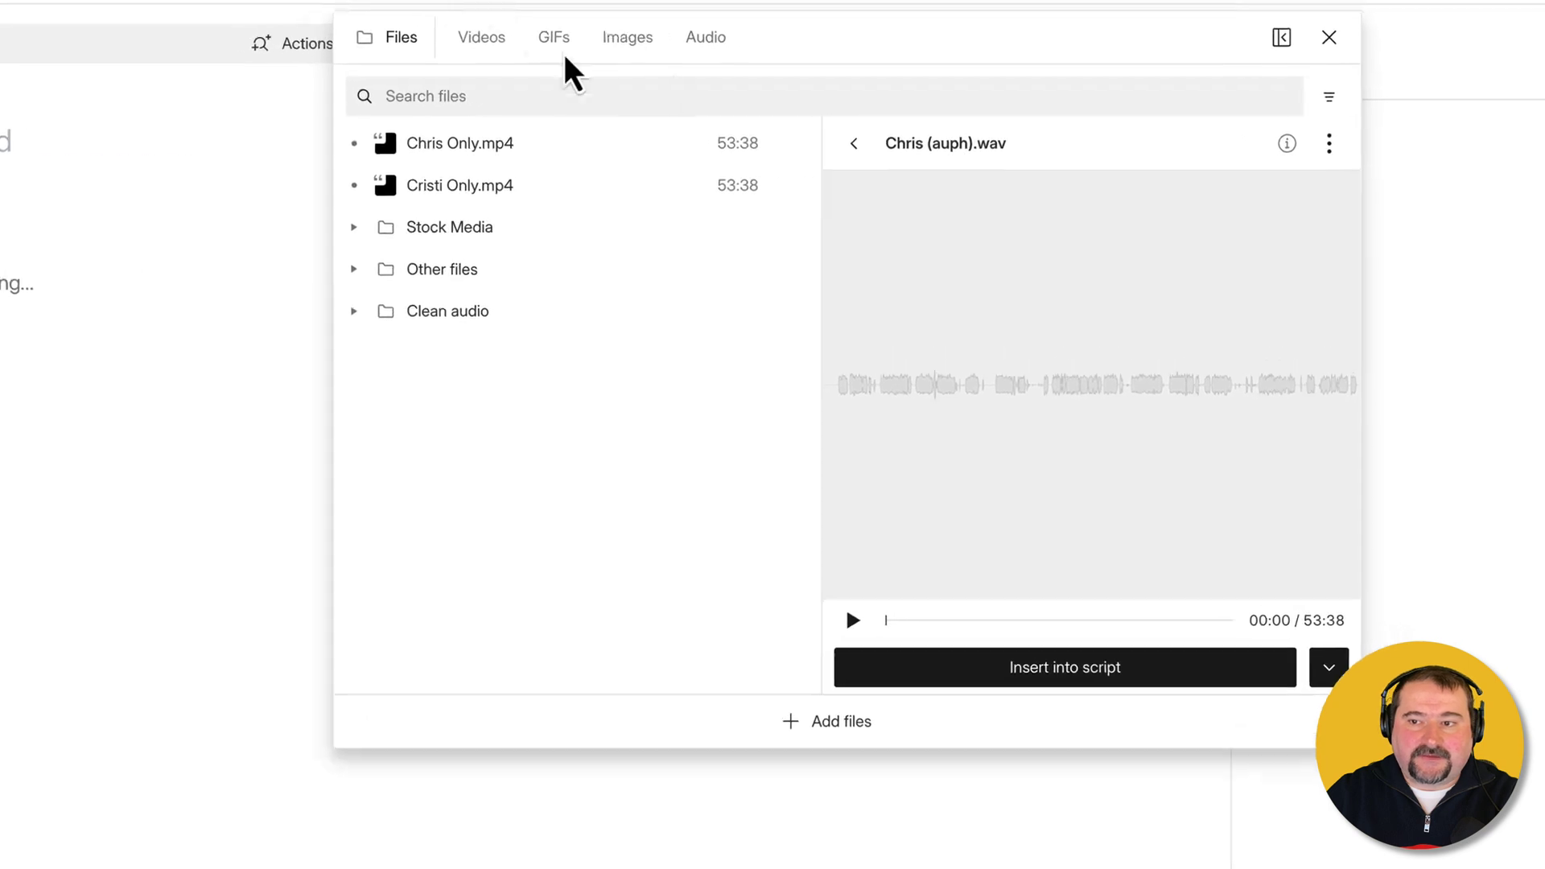
left_click_drag(853, 46, 915, 131)
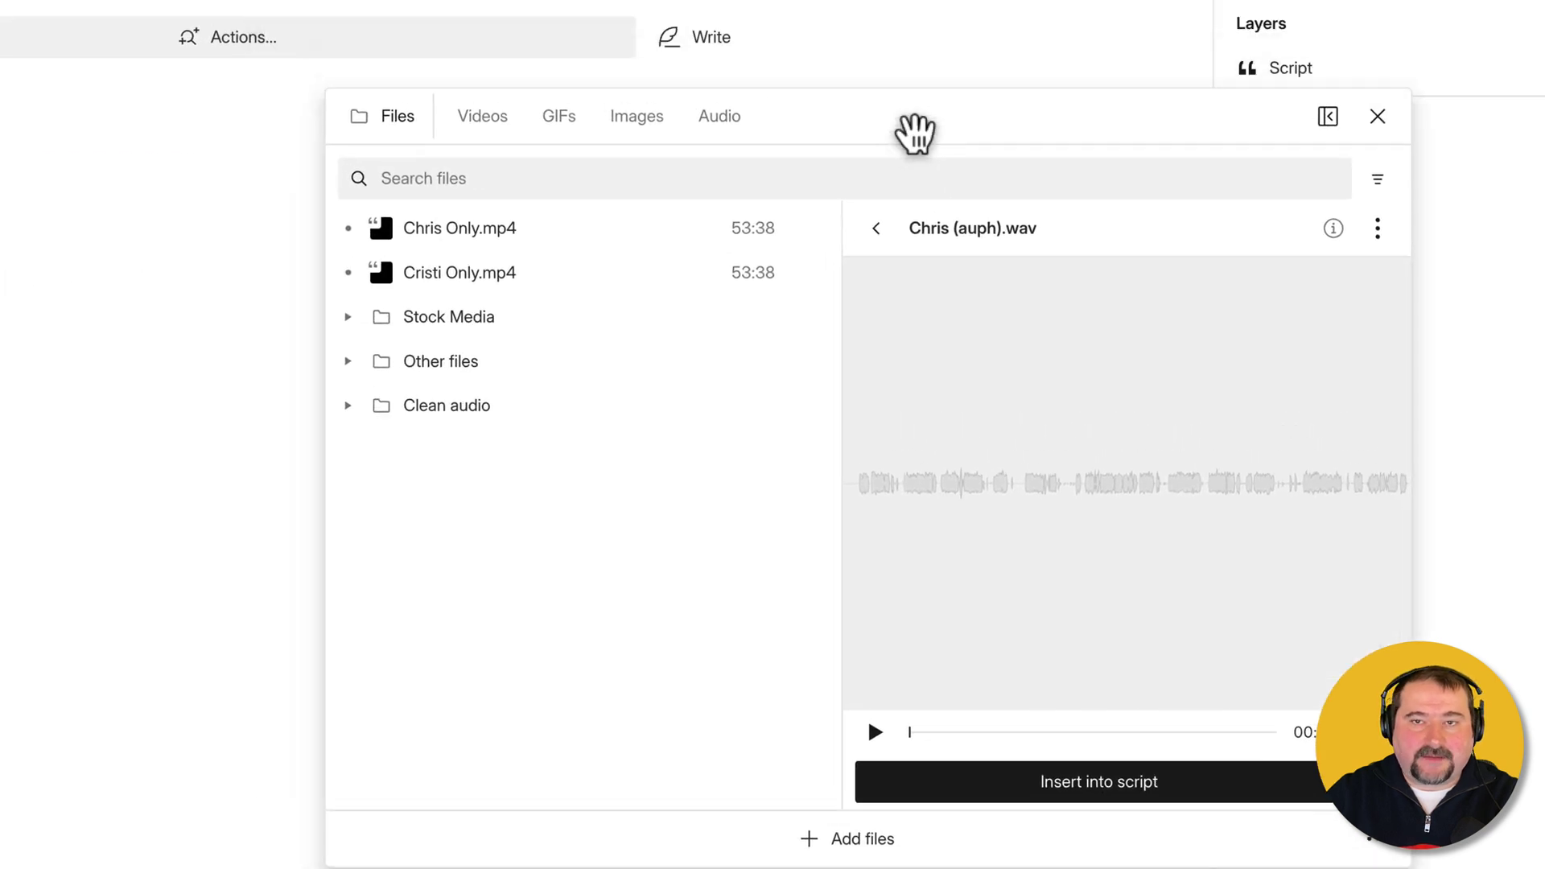
mouse_move(483, 273)
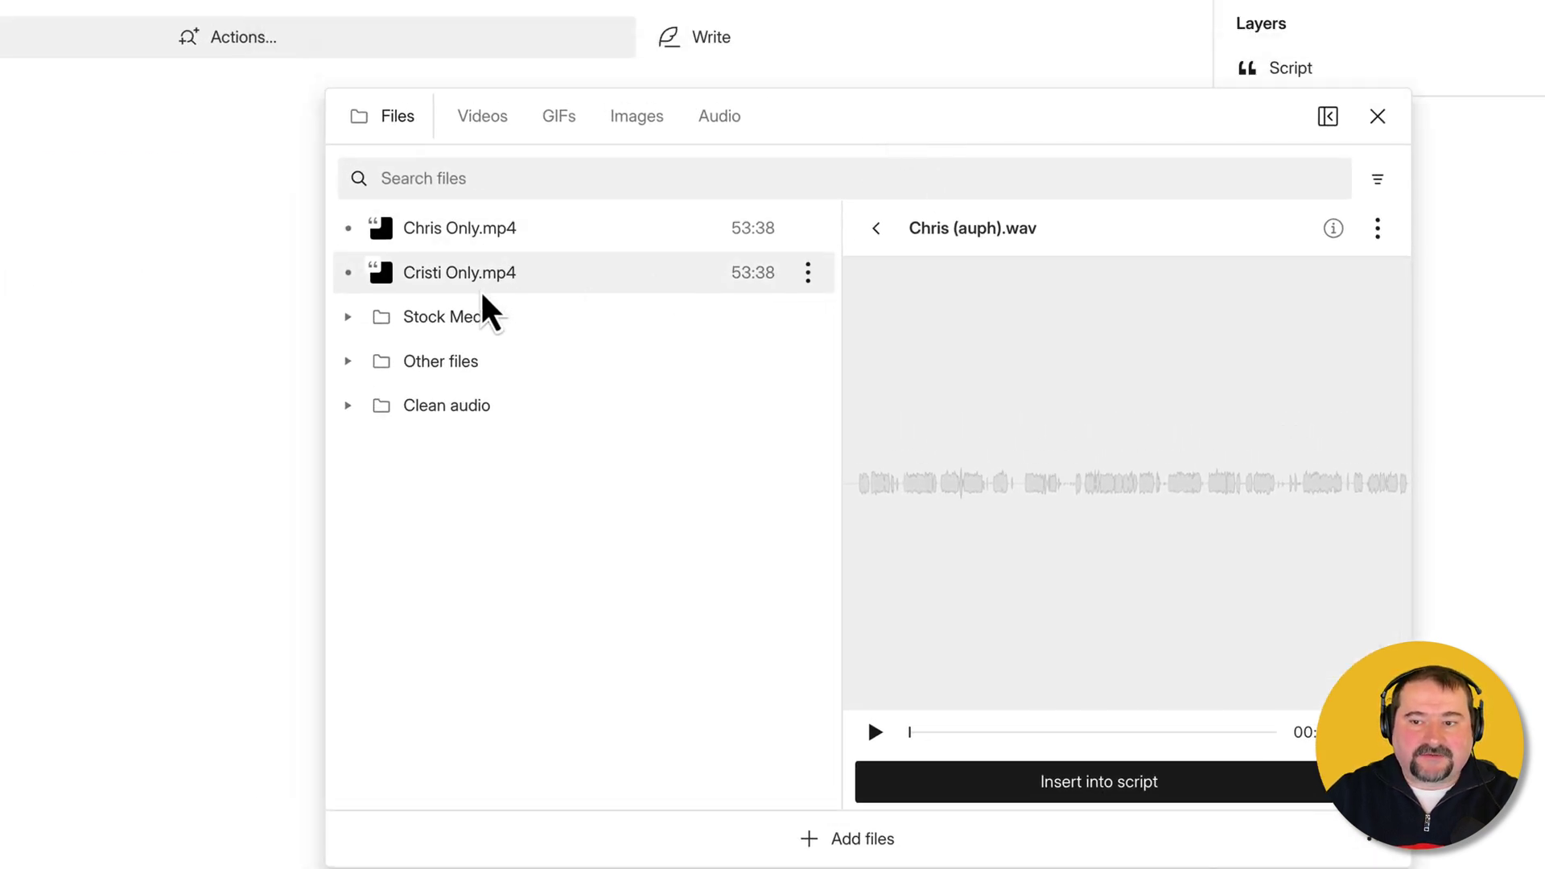
left_click(479, 232)
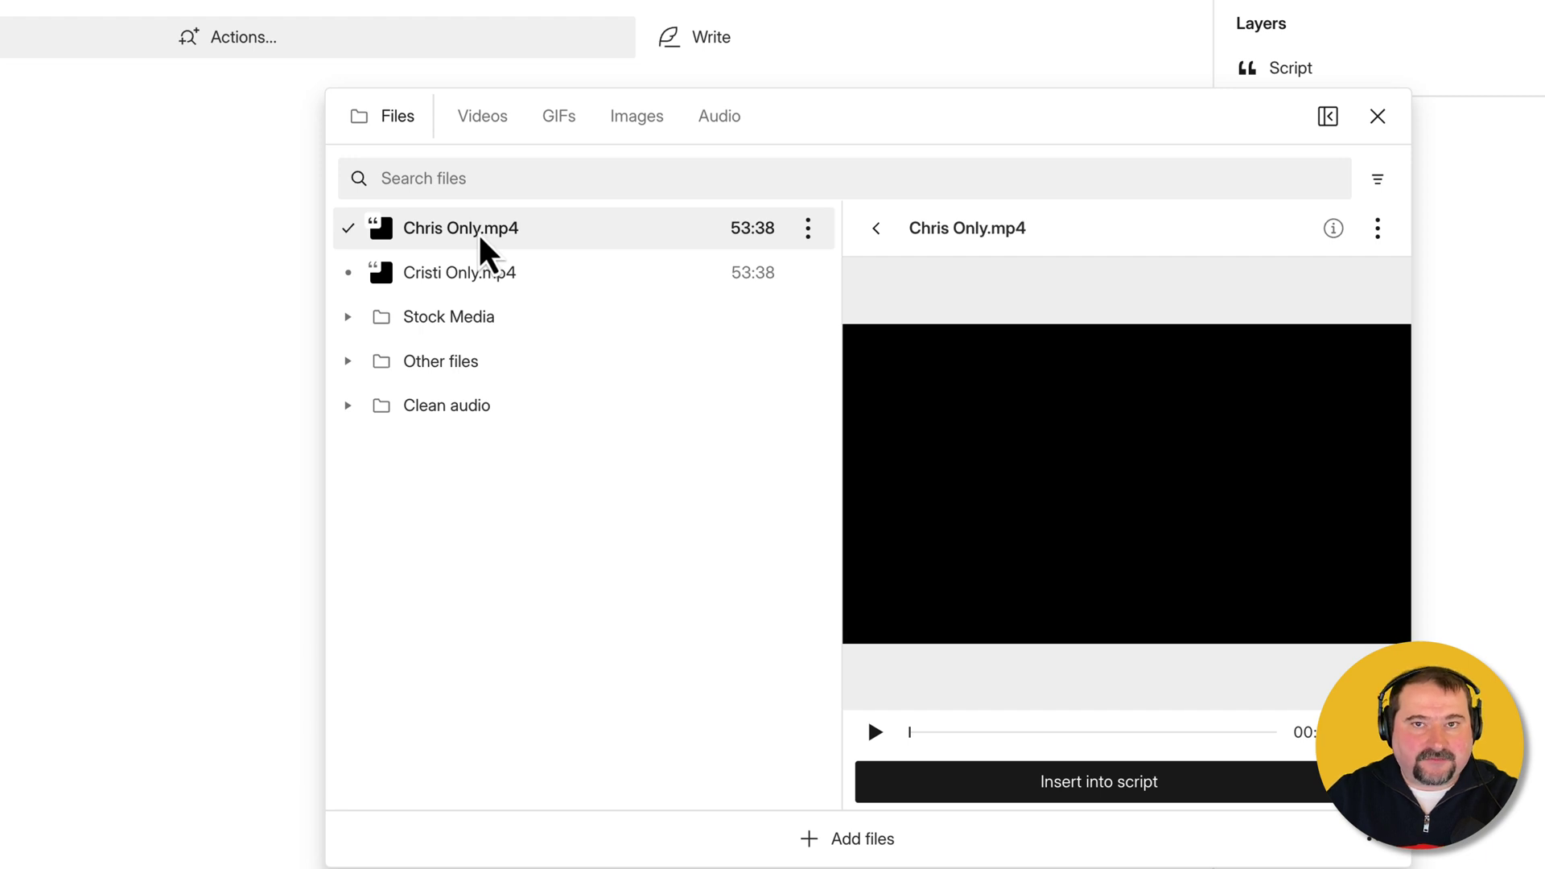
left_click(456, 275, "shift")
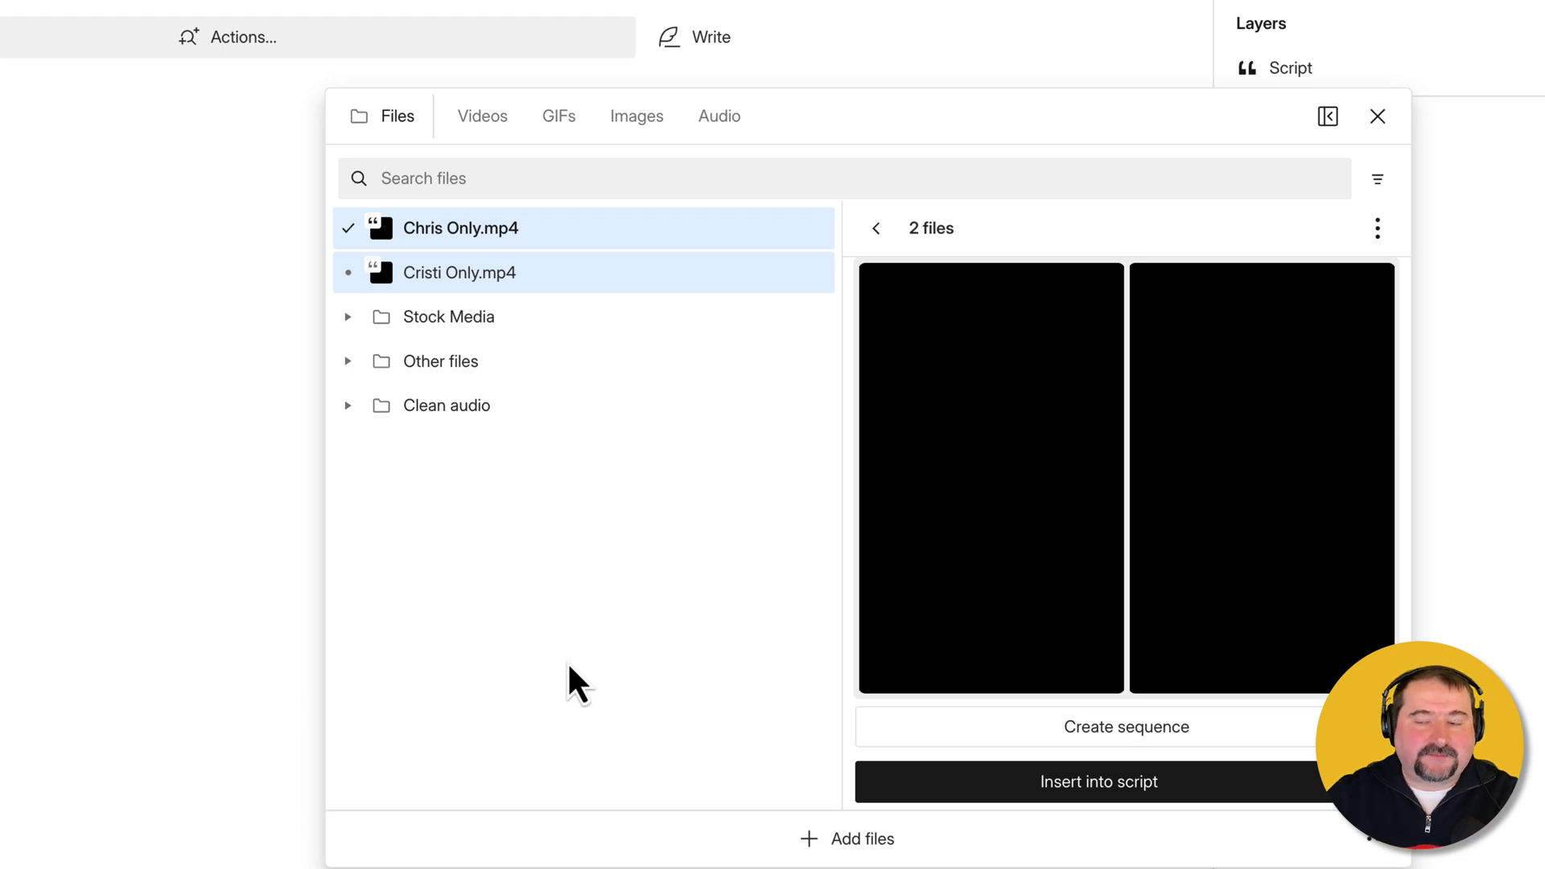
left_click(511, 549)
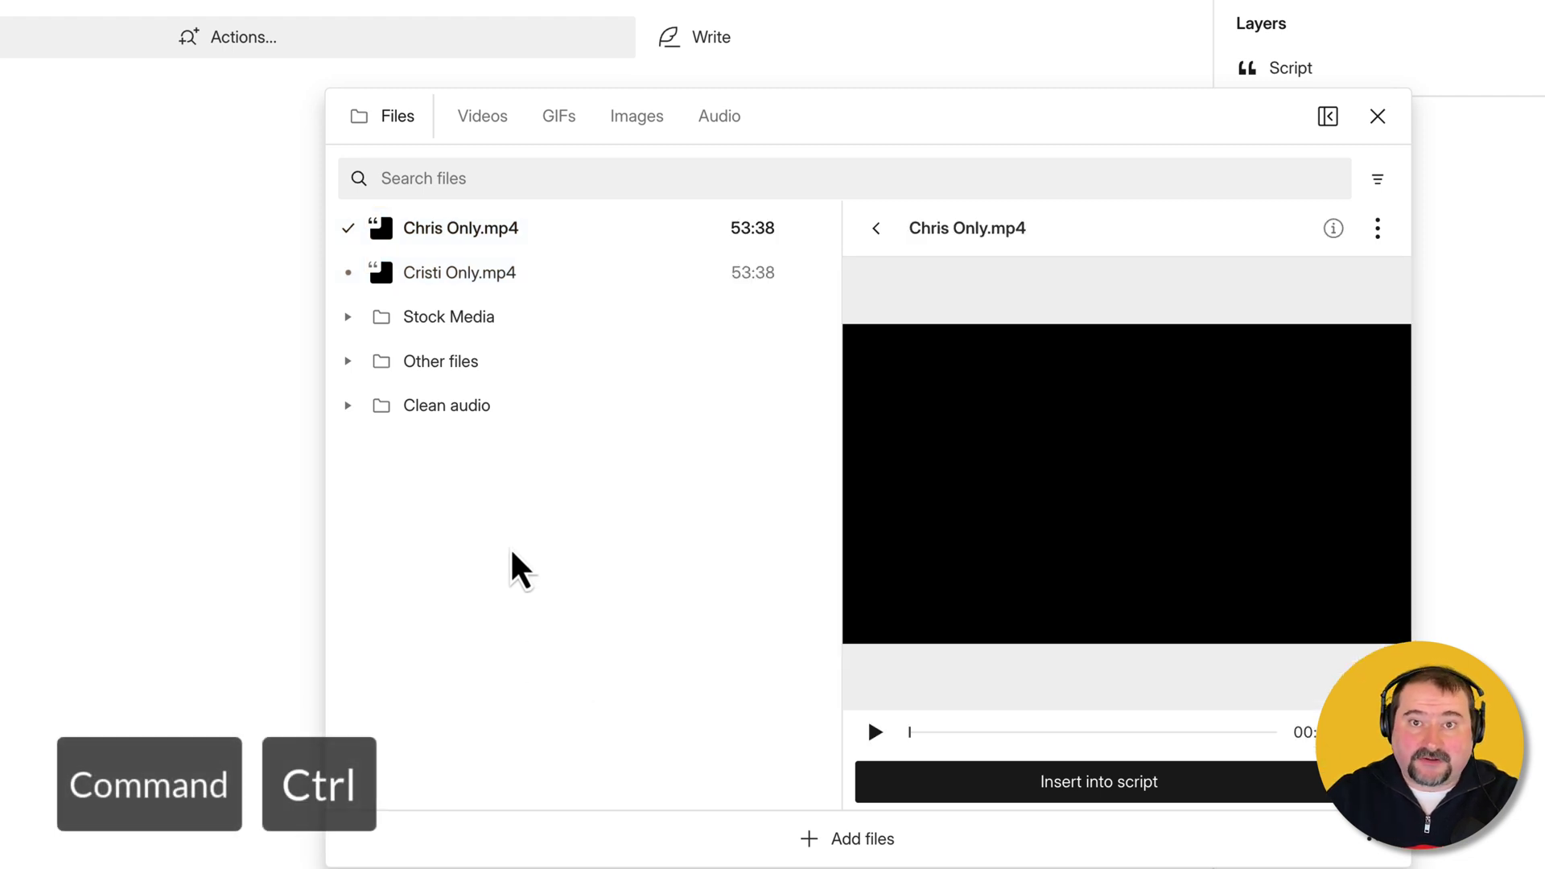
left_click(482, 233)
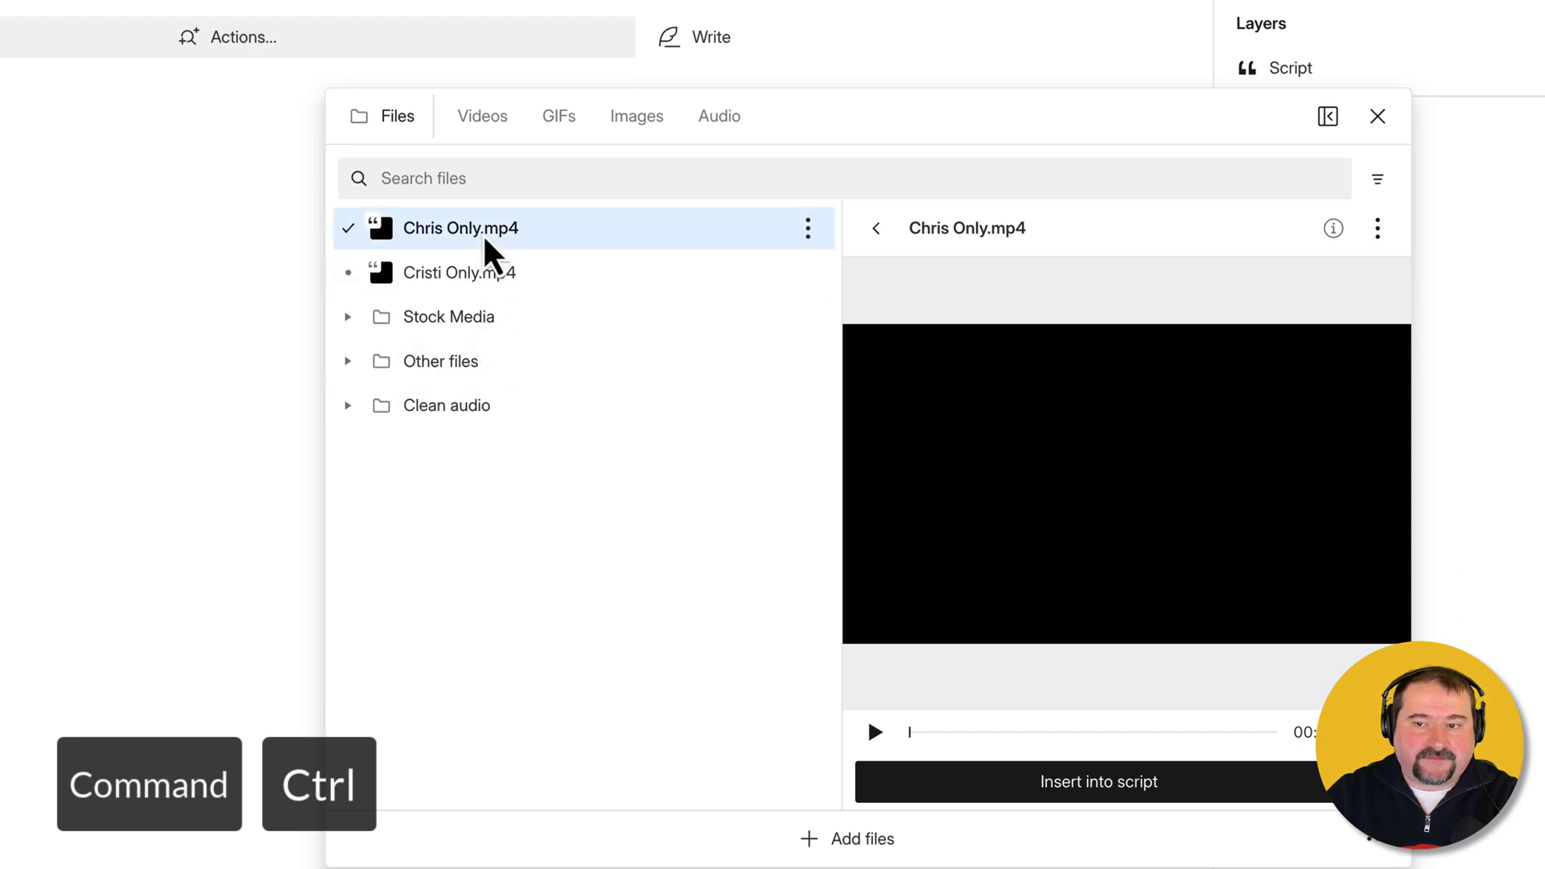
left_click(479, 272, "ctrl")
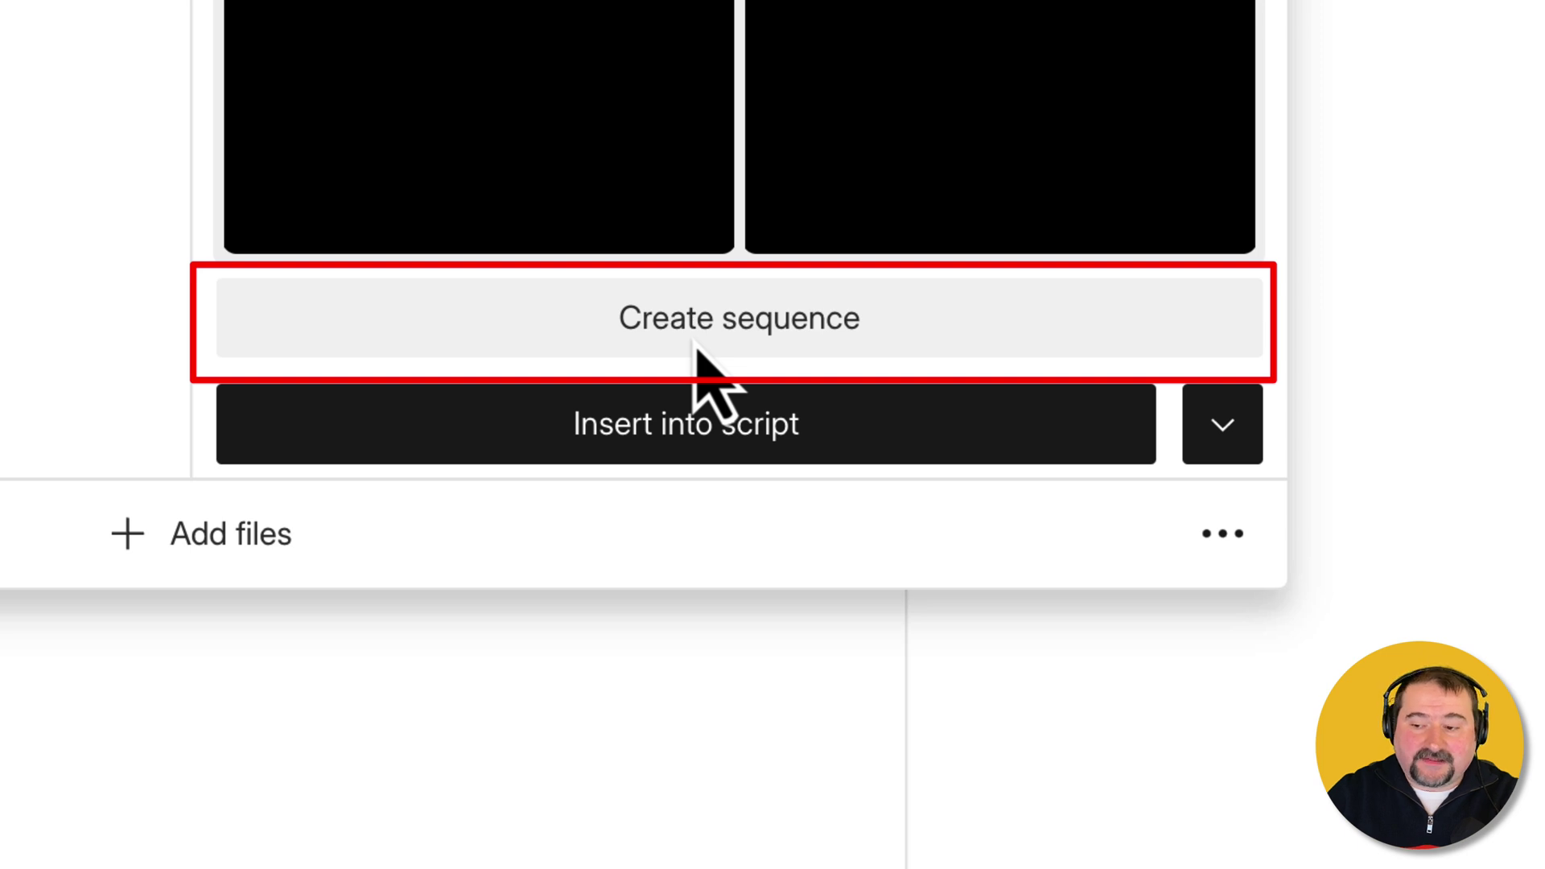
left_click(701, 344)
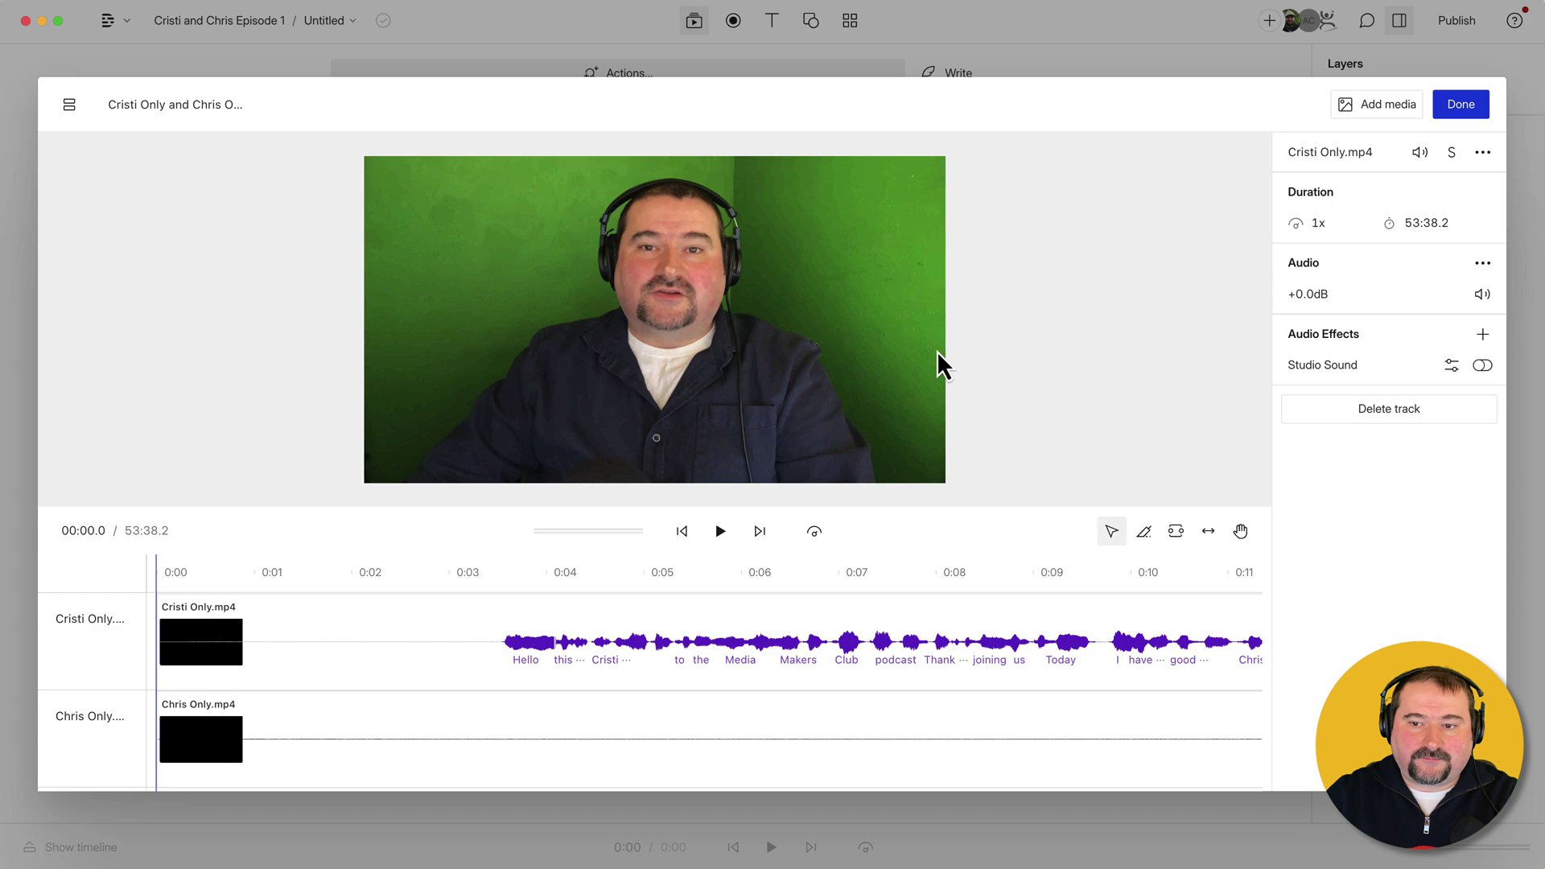
Widen the timeline, then name the first track 'Cristi' and the second 'Chris'
left_click_drag(942, 504, 953, 286)
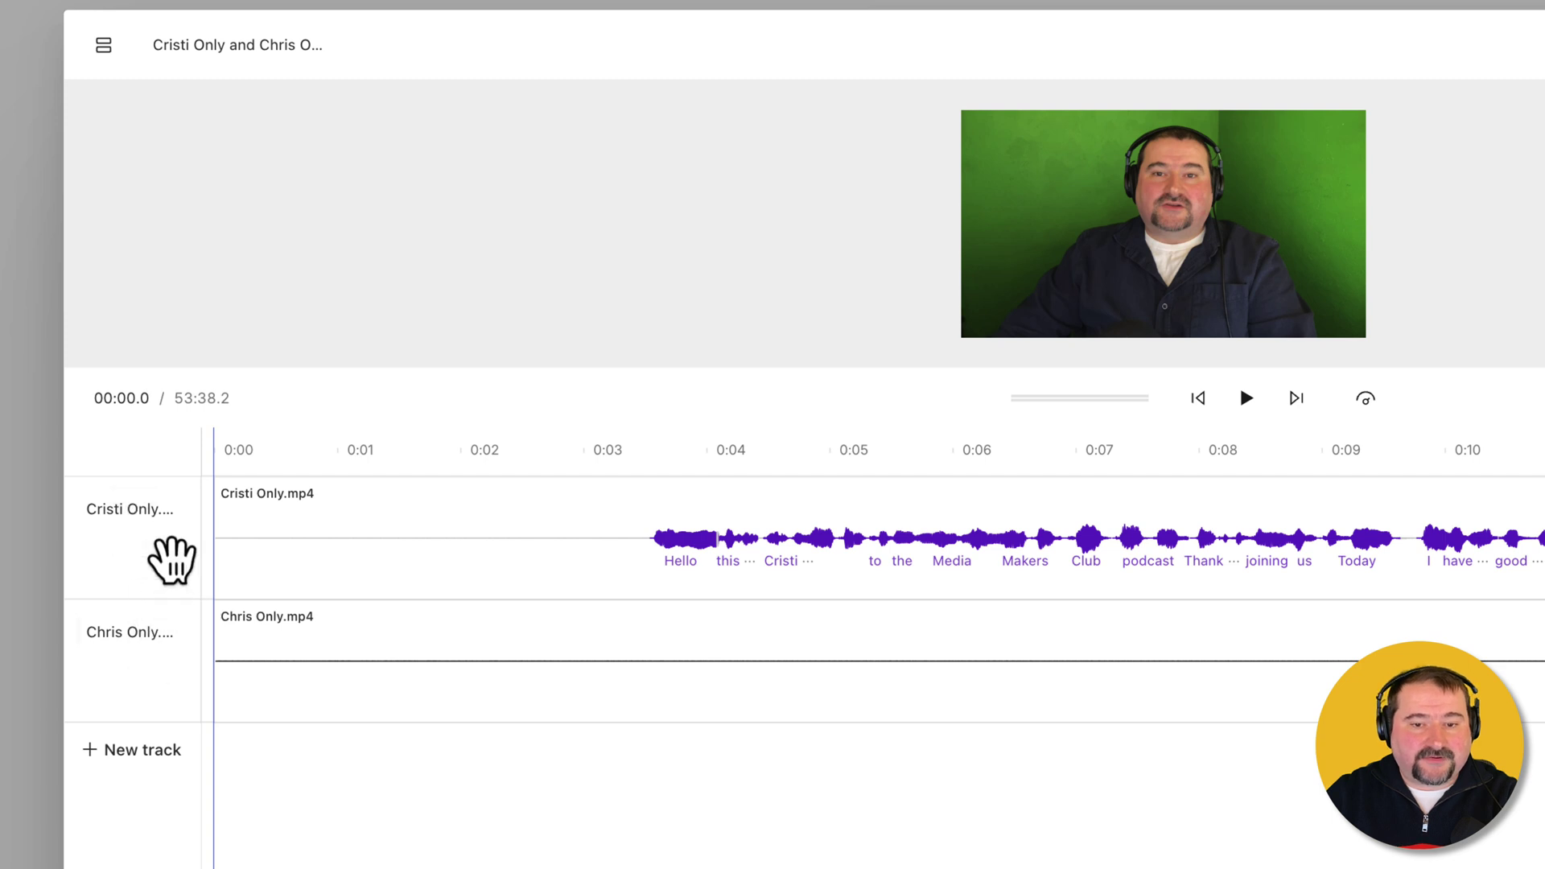
left_click(152, 511)
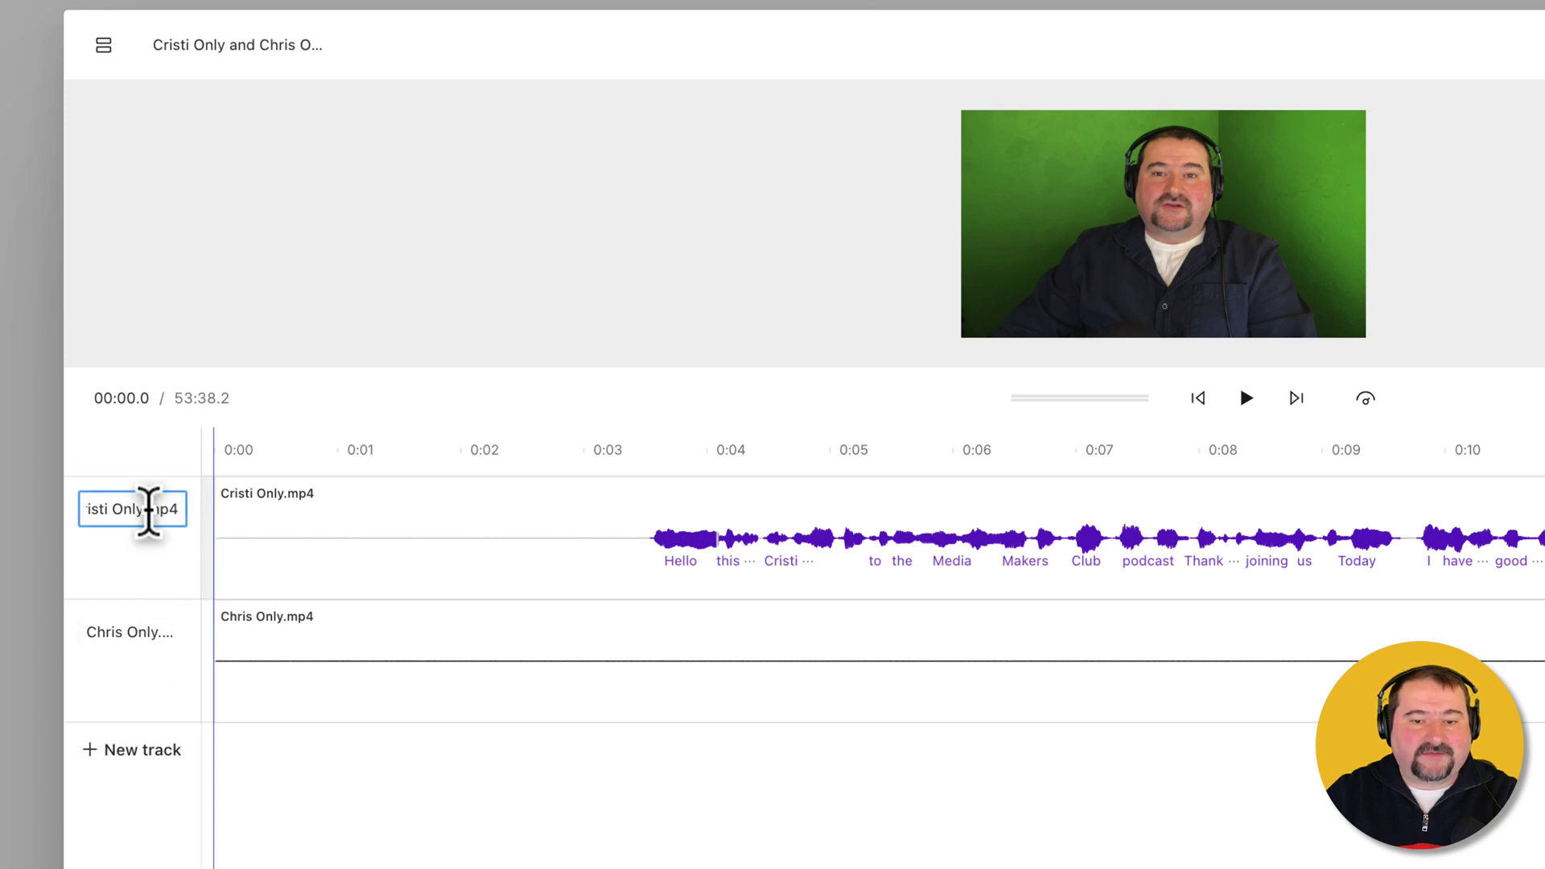
triple_click(149, 510)
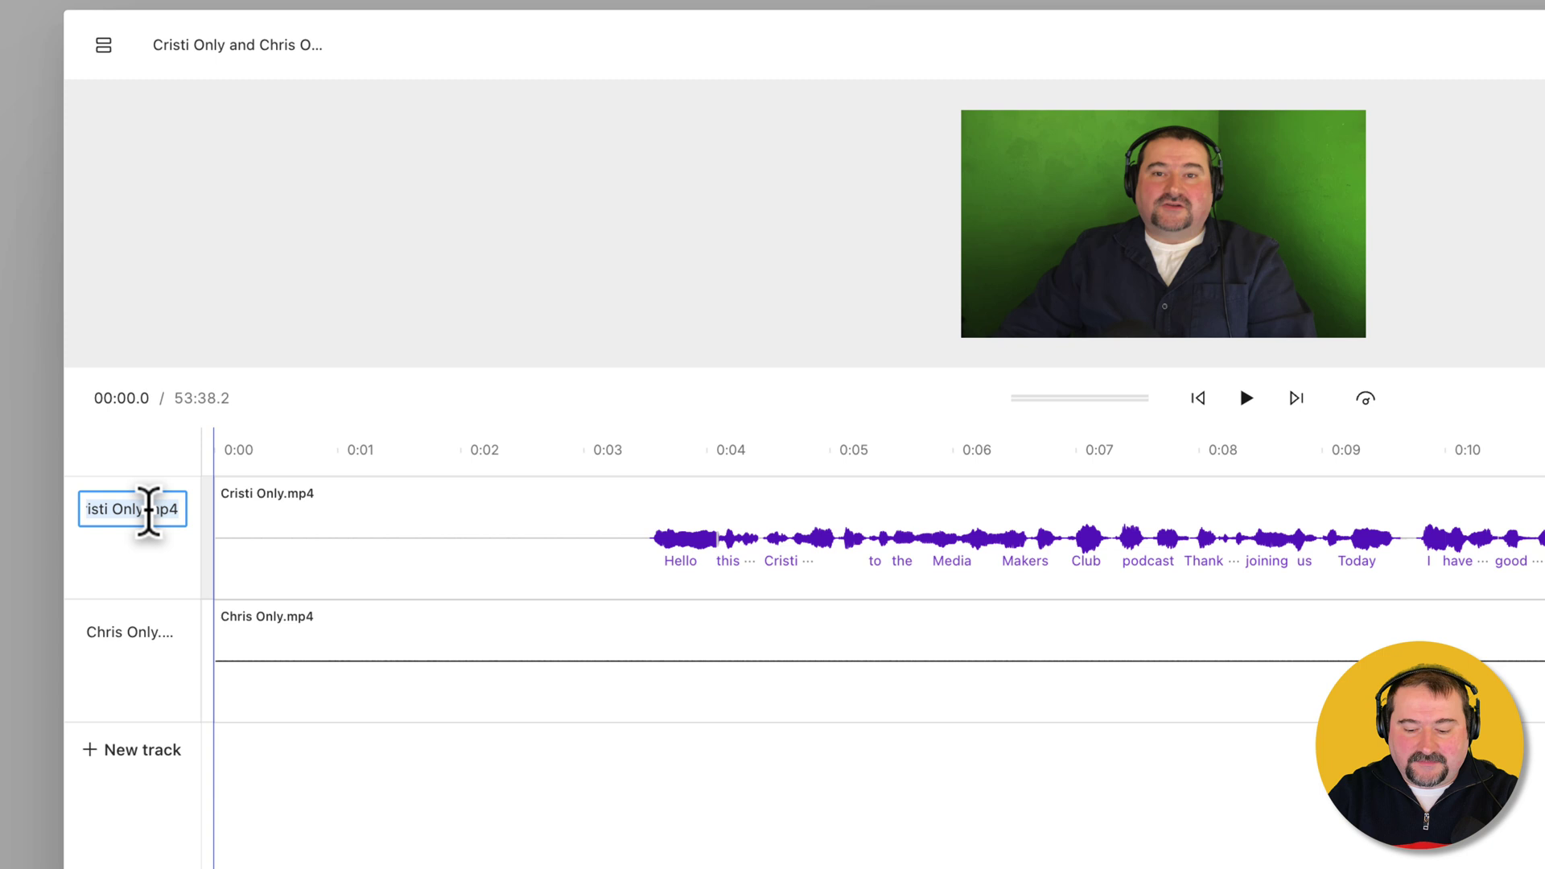
type("Chrissti")
key("Return")
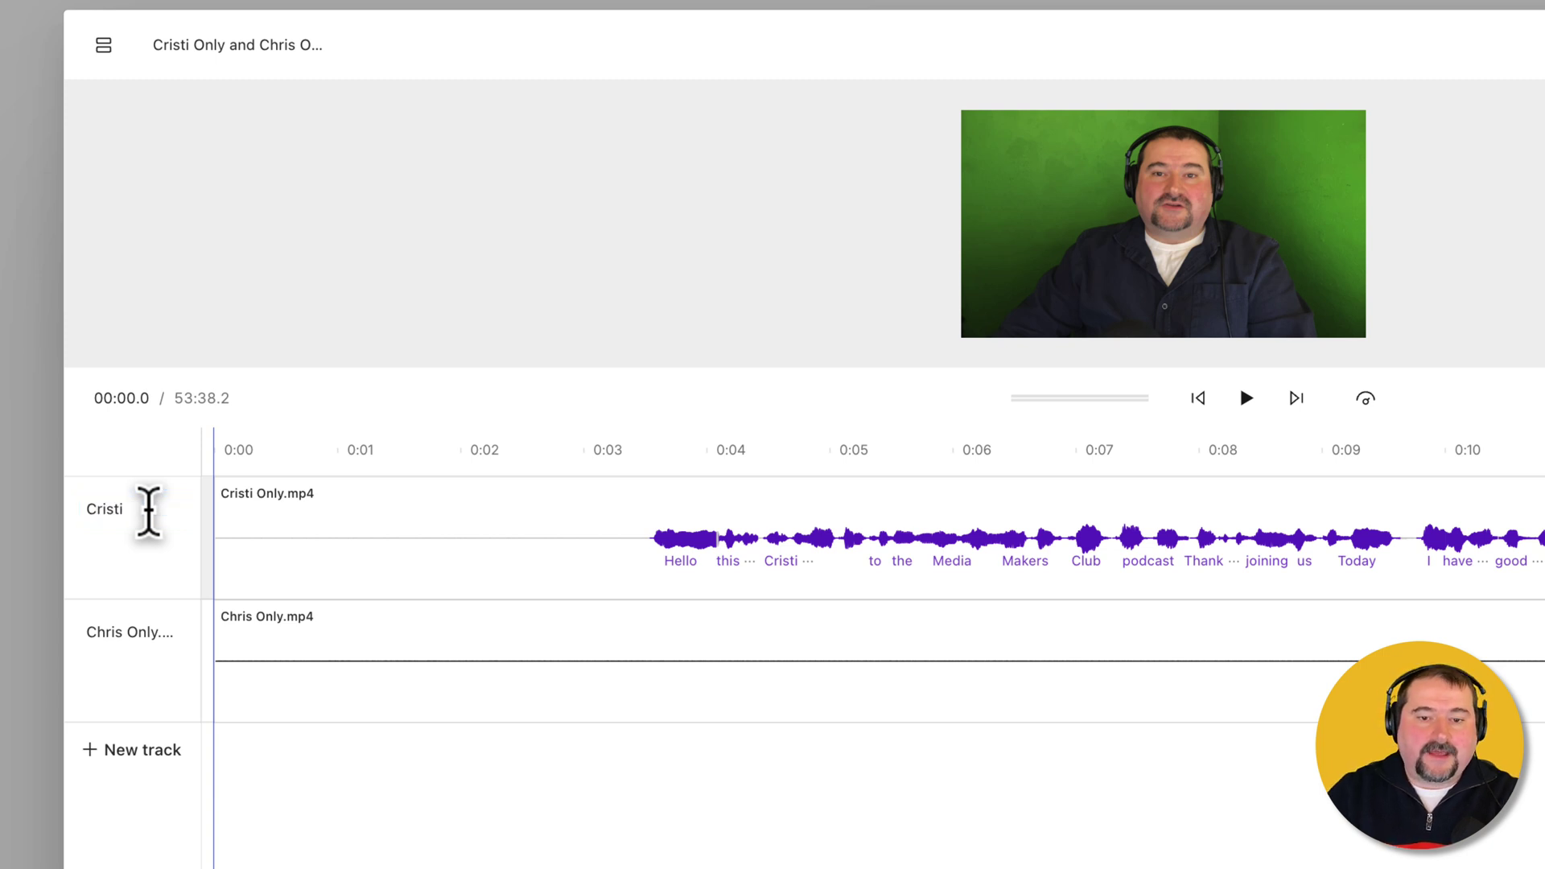
left_click(138, 629)
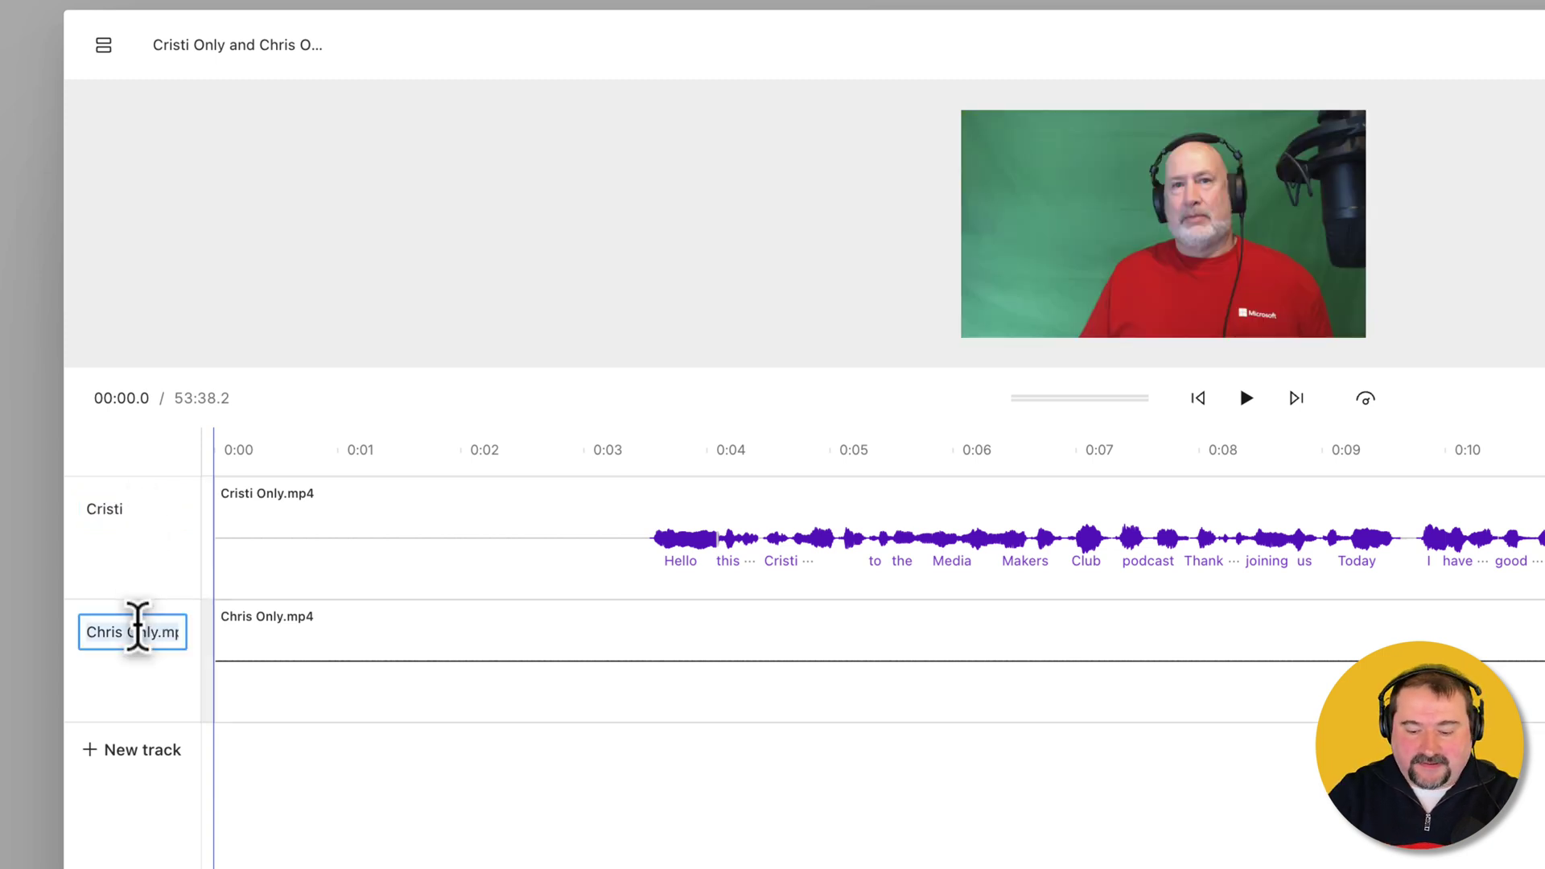
type("Chris")
key("Return")
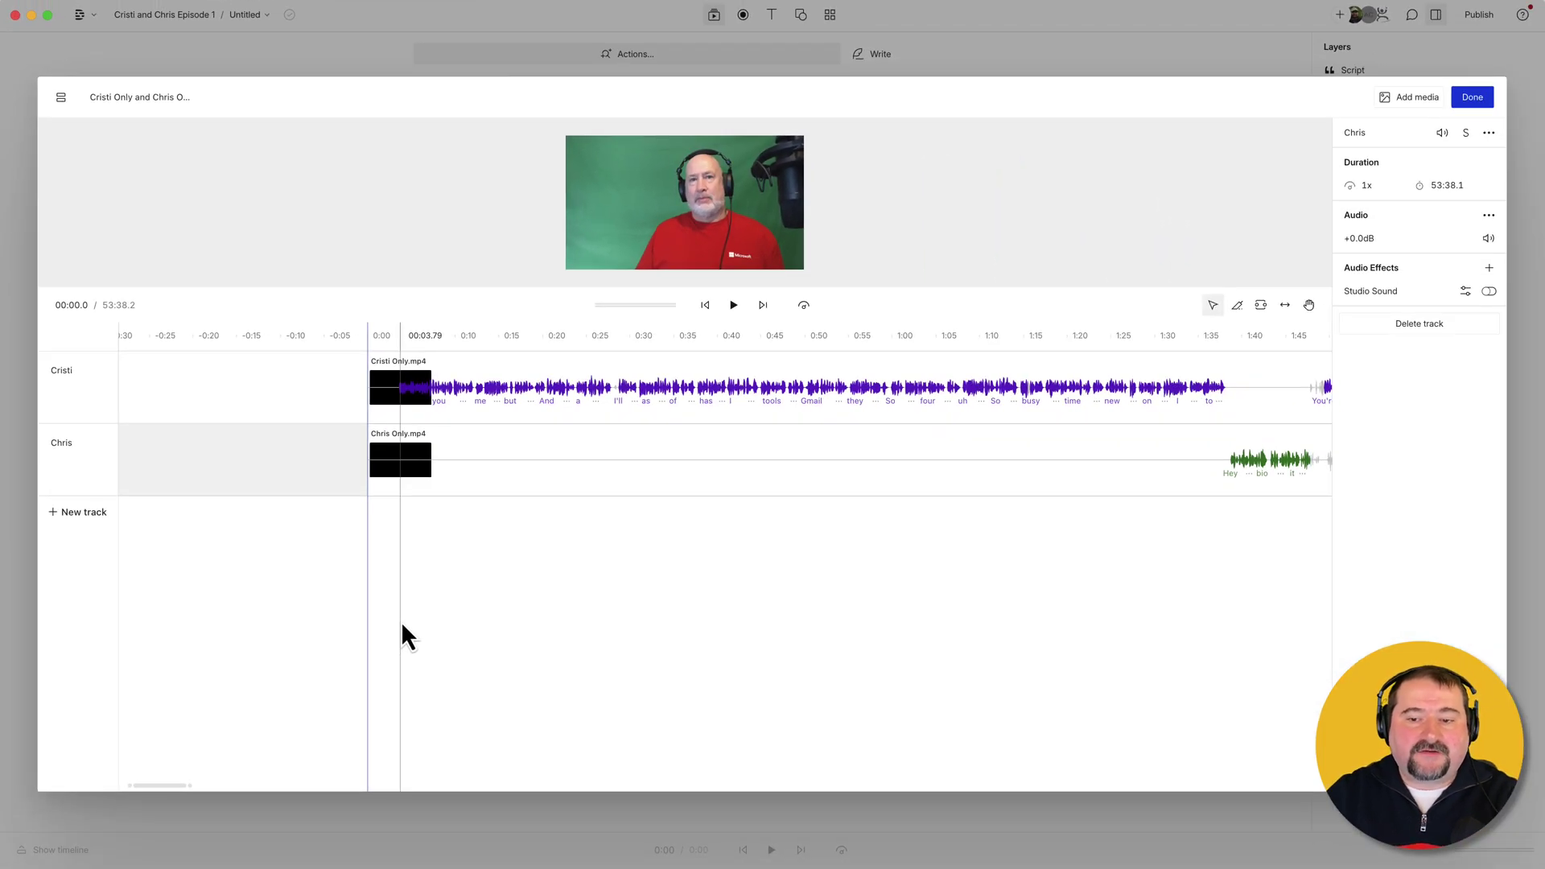
scroll(402, 622, "down", 2)
scroll(401, 622, "down", 2)
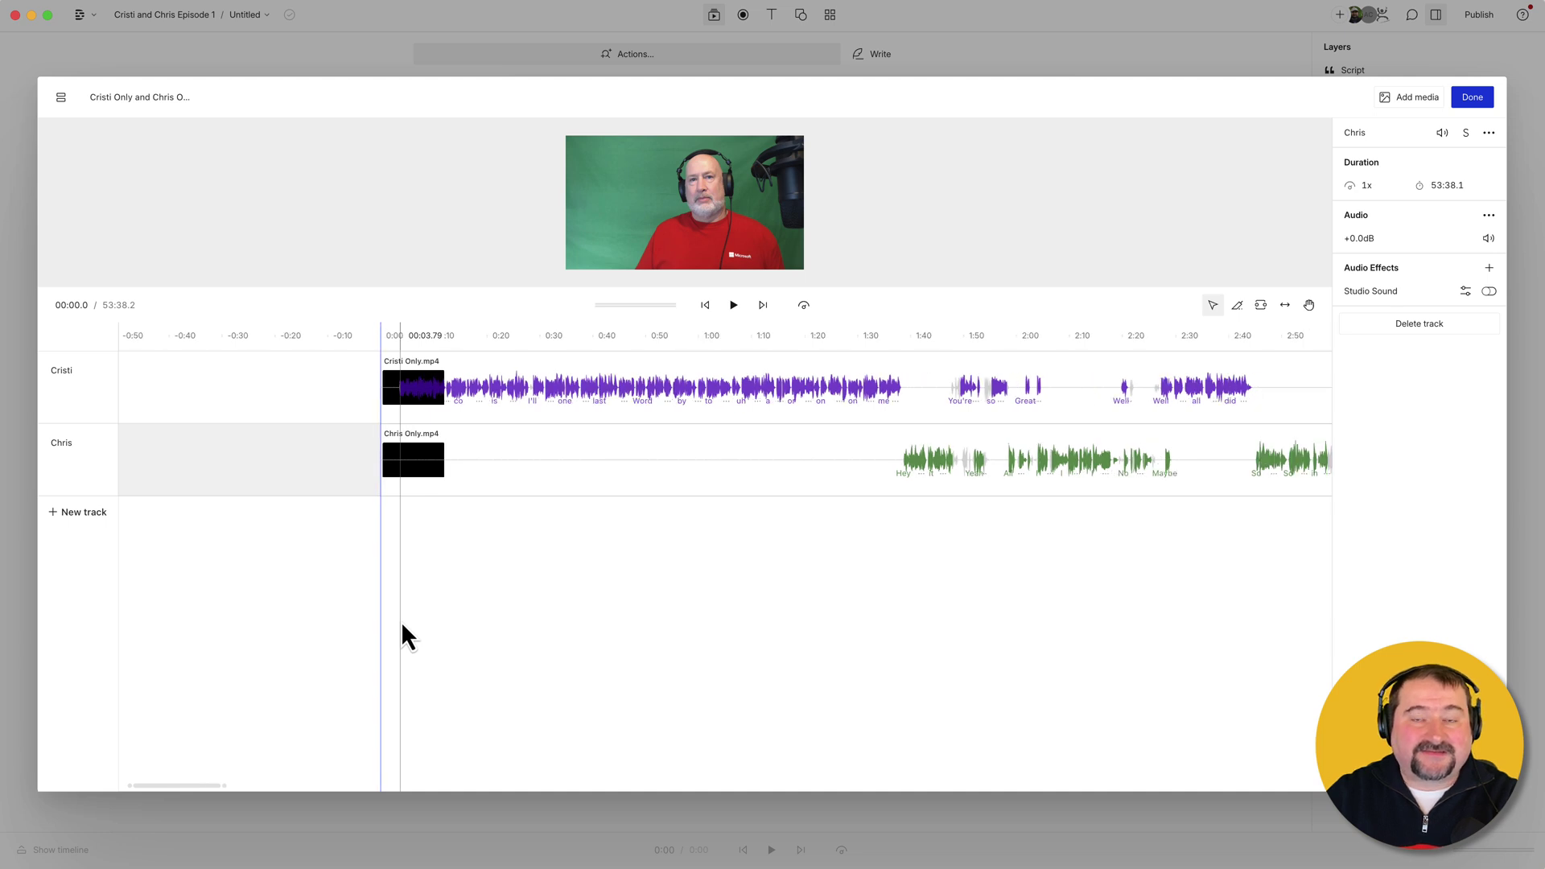
left_click(400, 400)
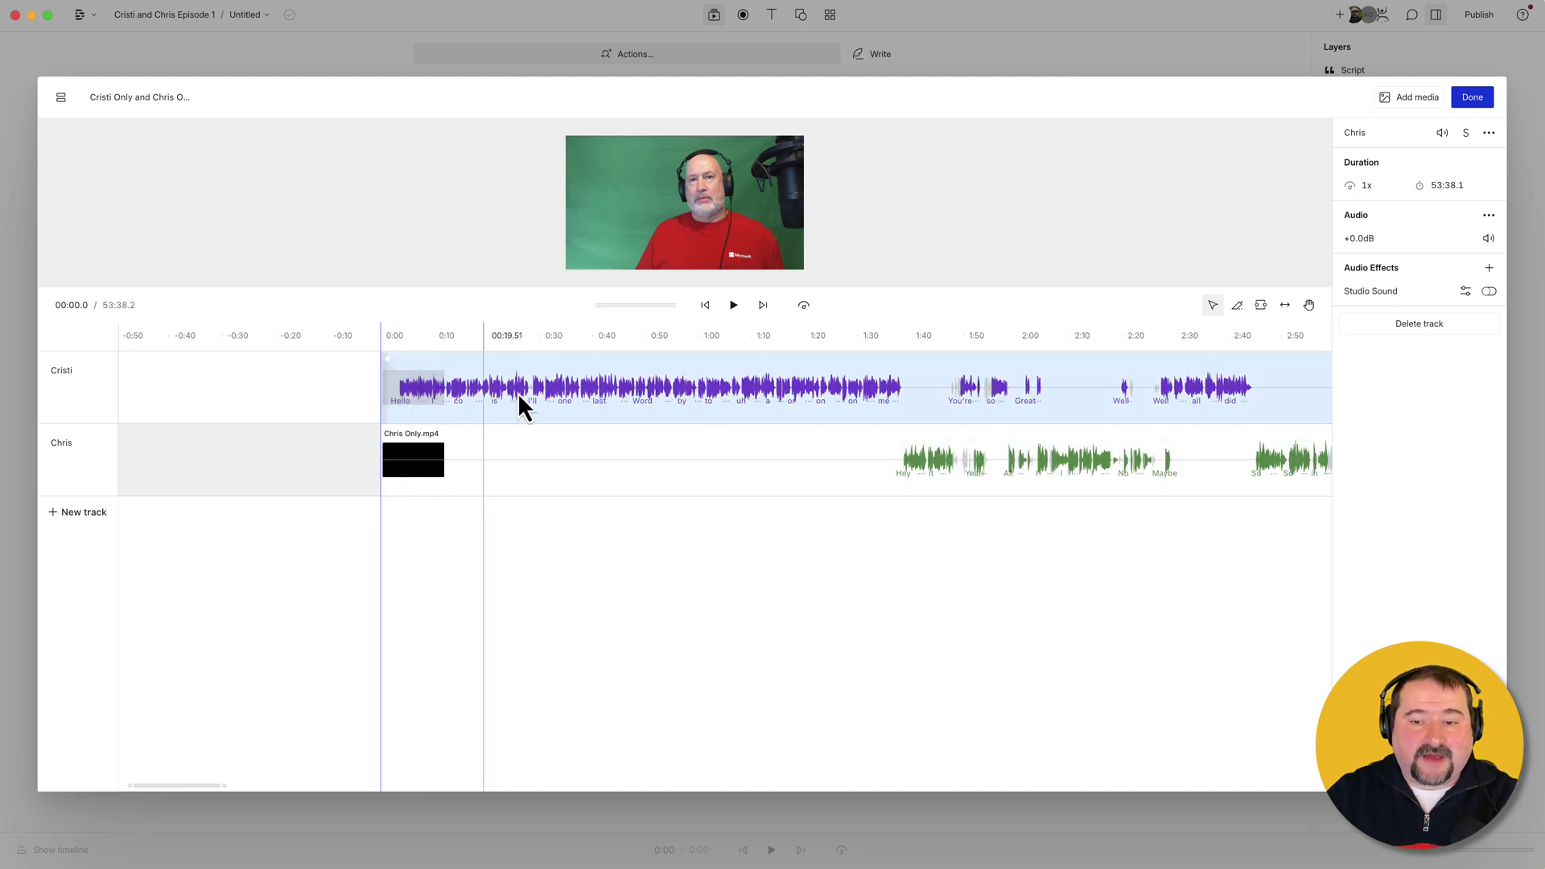
left_click(737, 449)
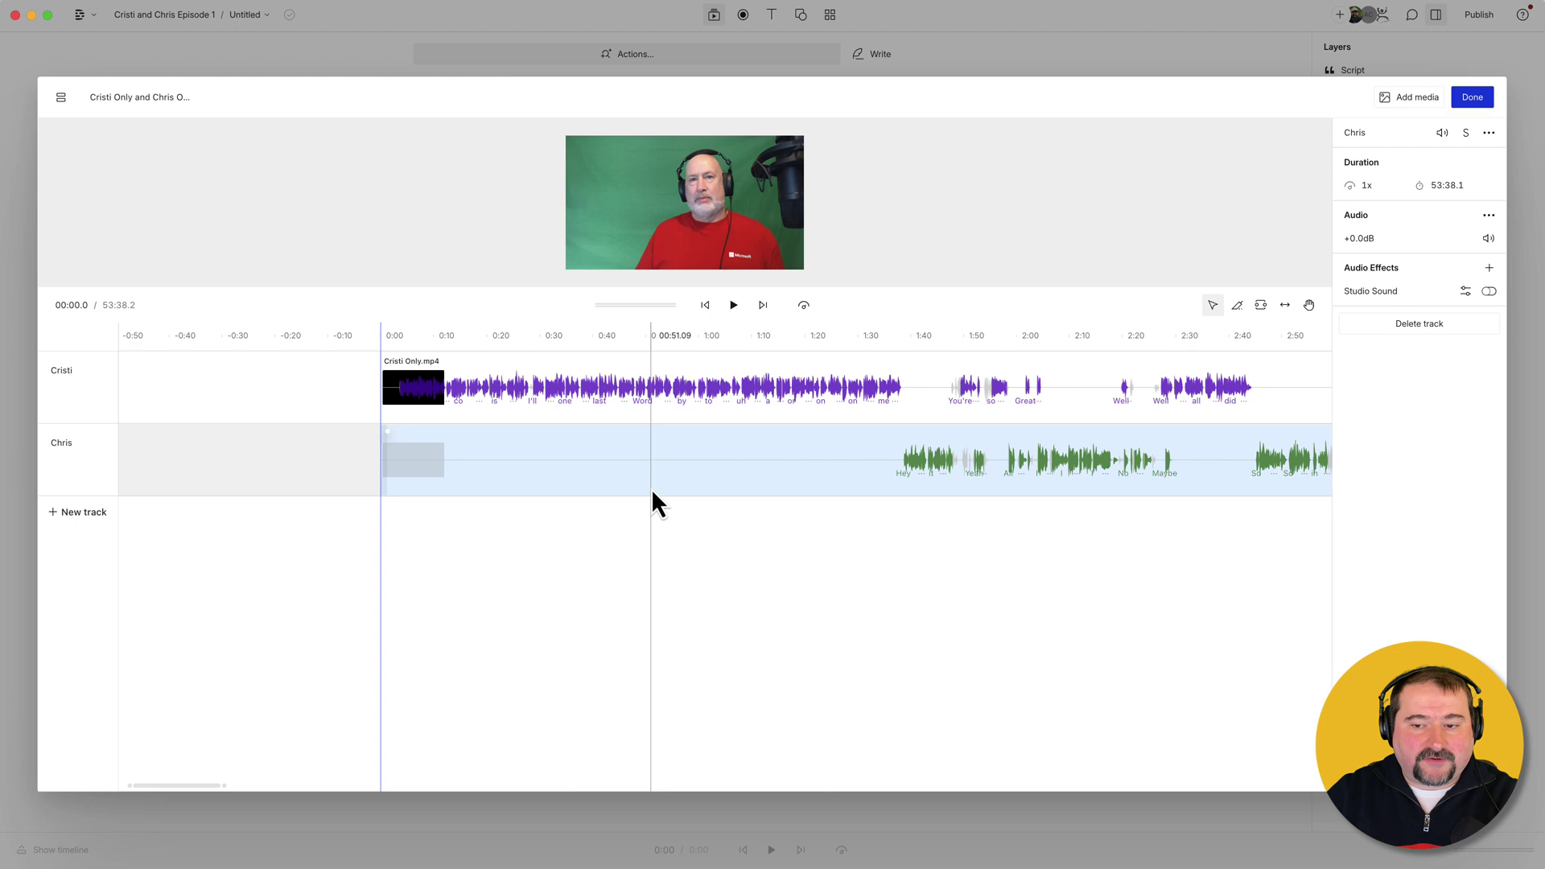
scroll(1026, 472, "right", 3)
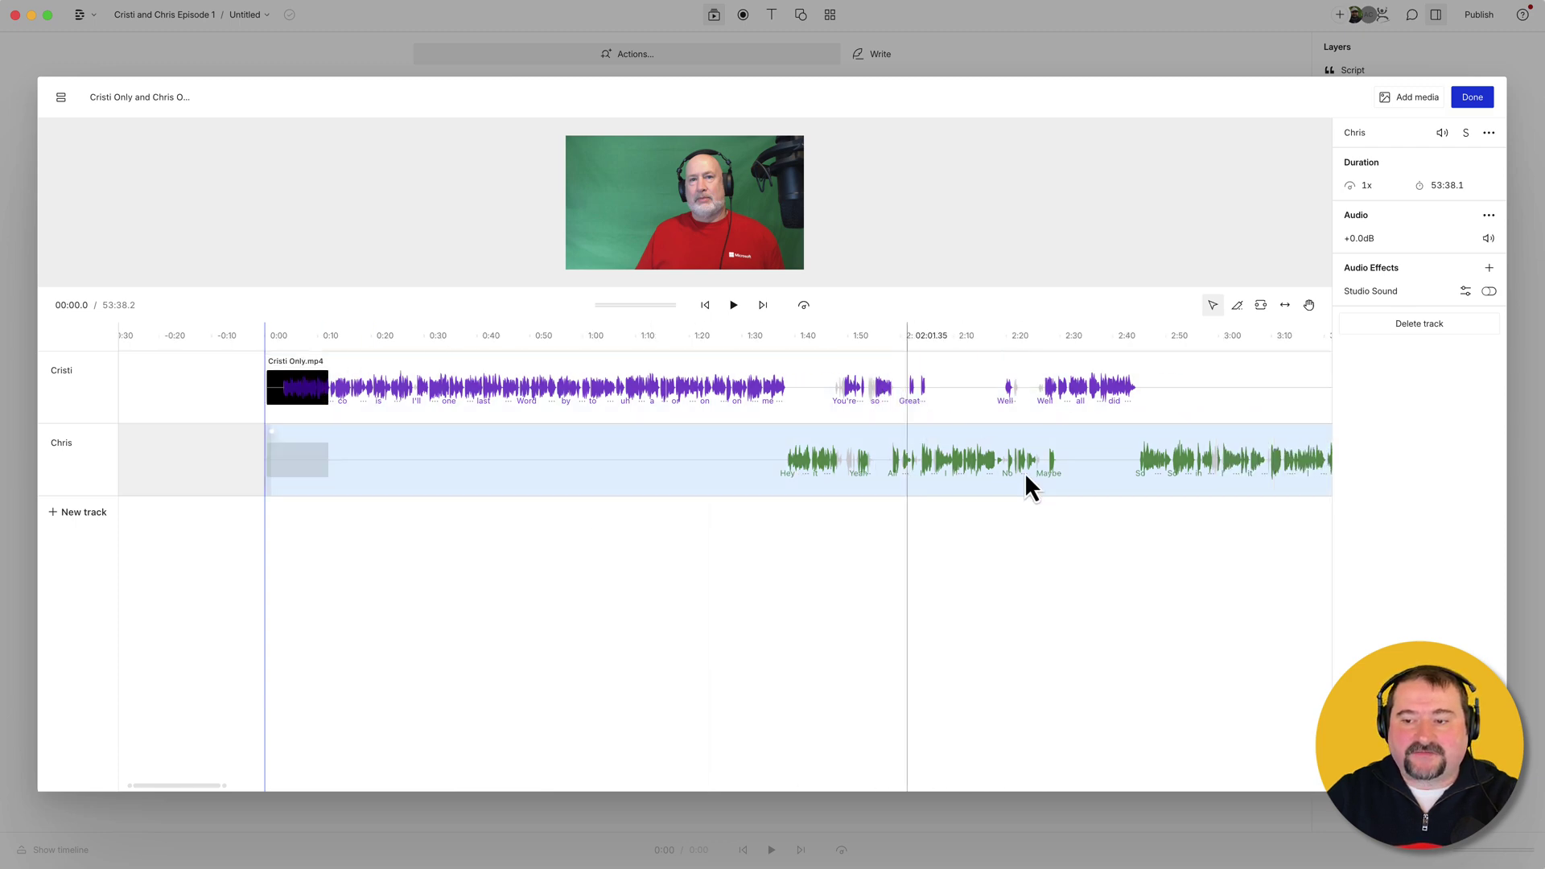
scroll(1025, 485, "right", 5)
scroll(1026, 486, "right", 5)
scroll(1025, 485, "right", 5)
scroll(1024, 486, "right", 5)
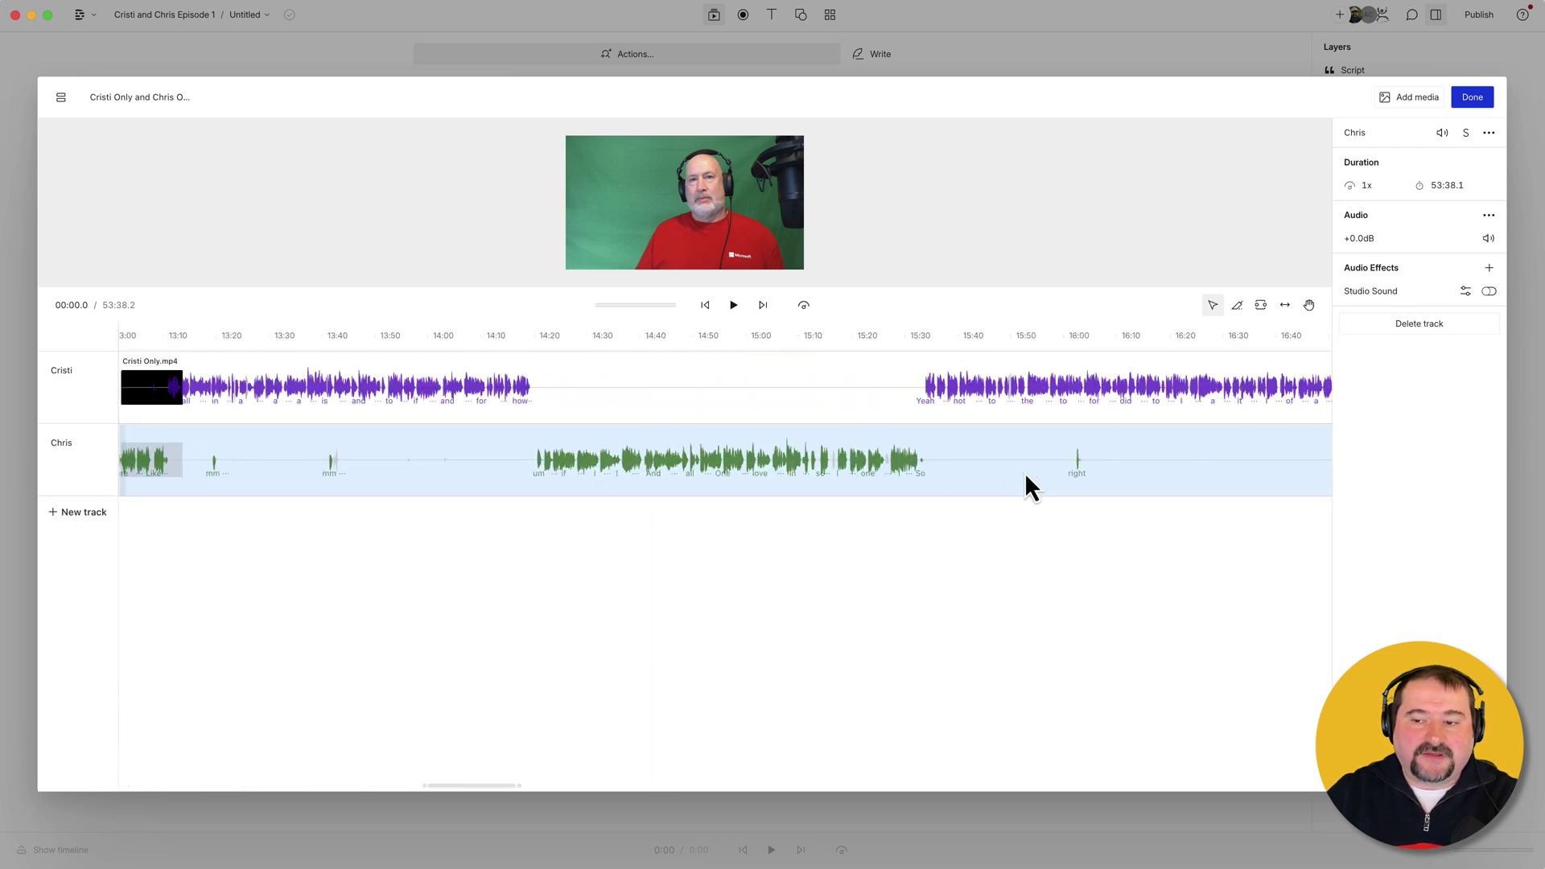
scroll(1025, 475, "right", 5)
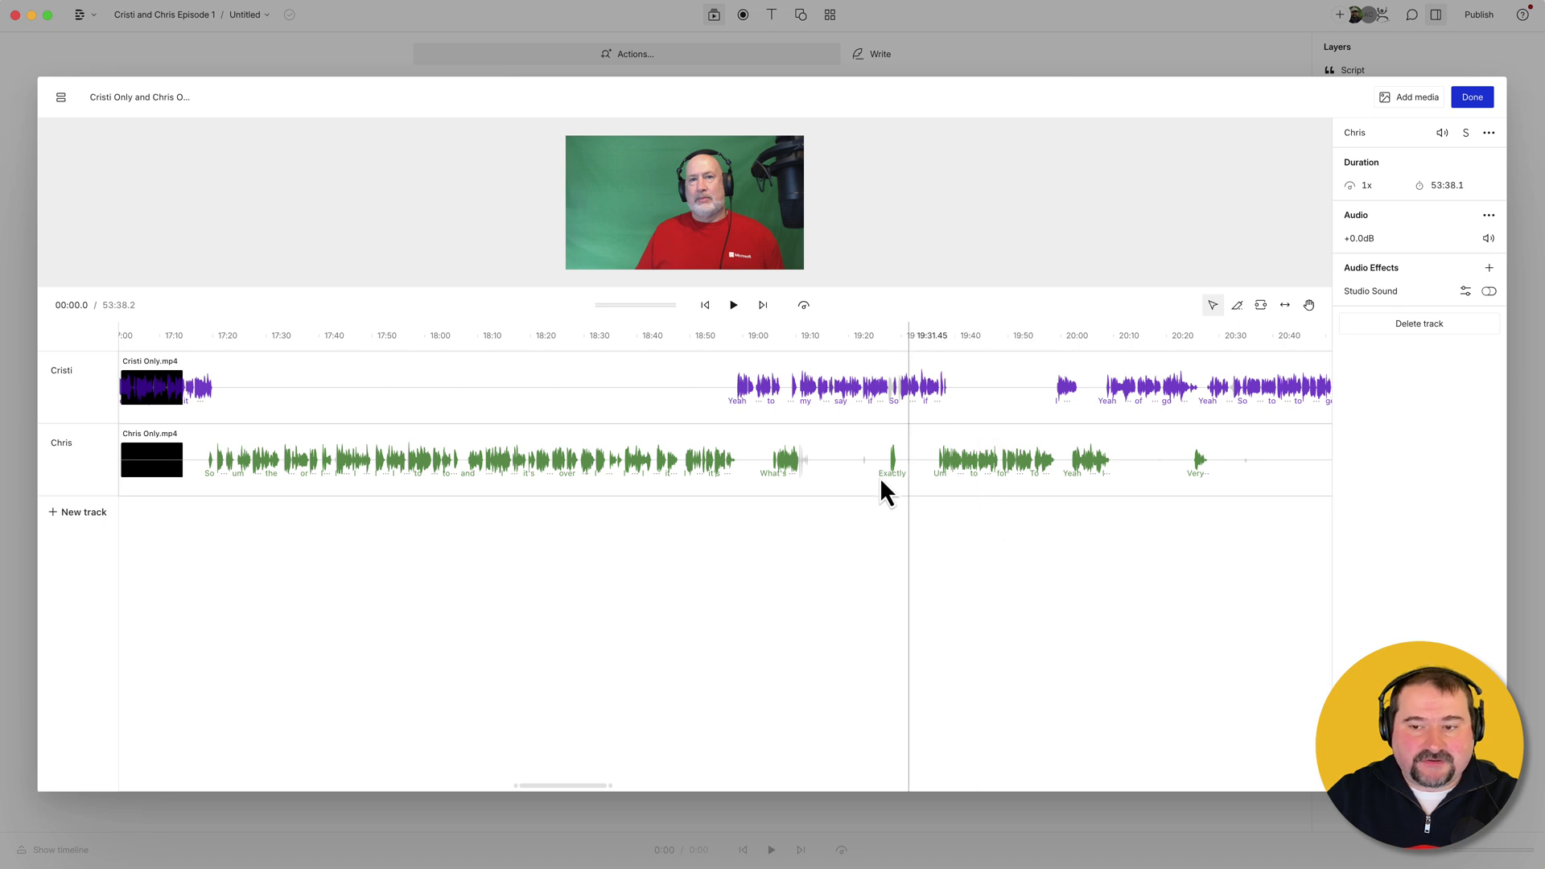
Set Audio gain to +4.5 dB on Cristi's track and +3.5 dB on Chris's
left_click(832, 395)
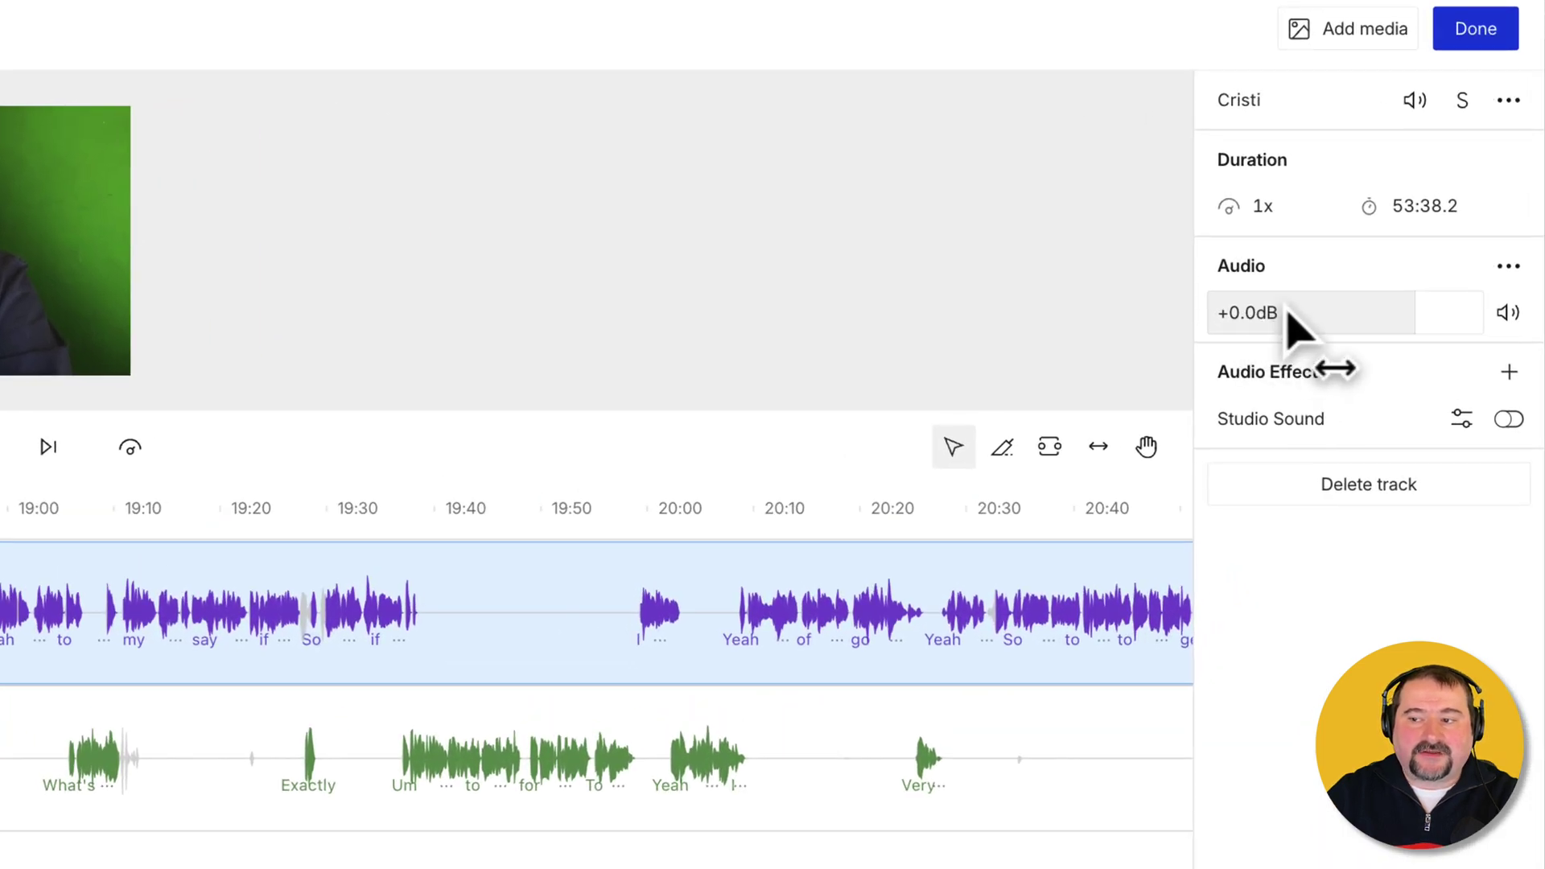
mouse_move(1313, 321)
left_mouse_down()
mouse_move(1372, 310)
mouse_move(1497, 326)
left_mouse_up()
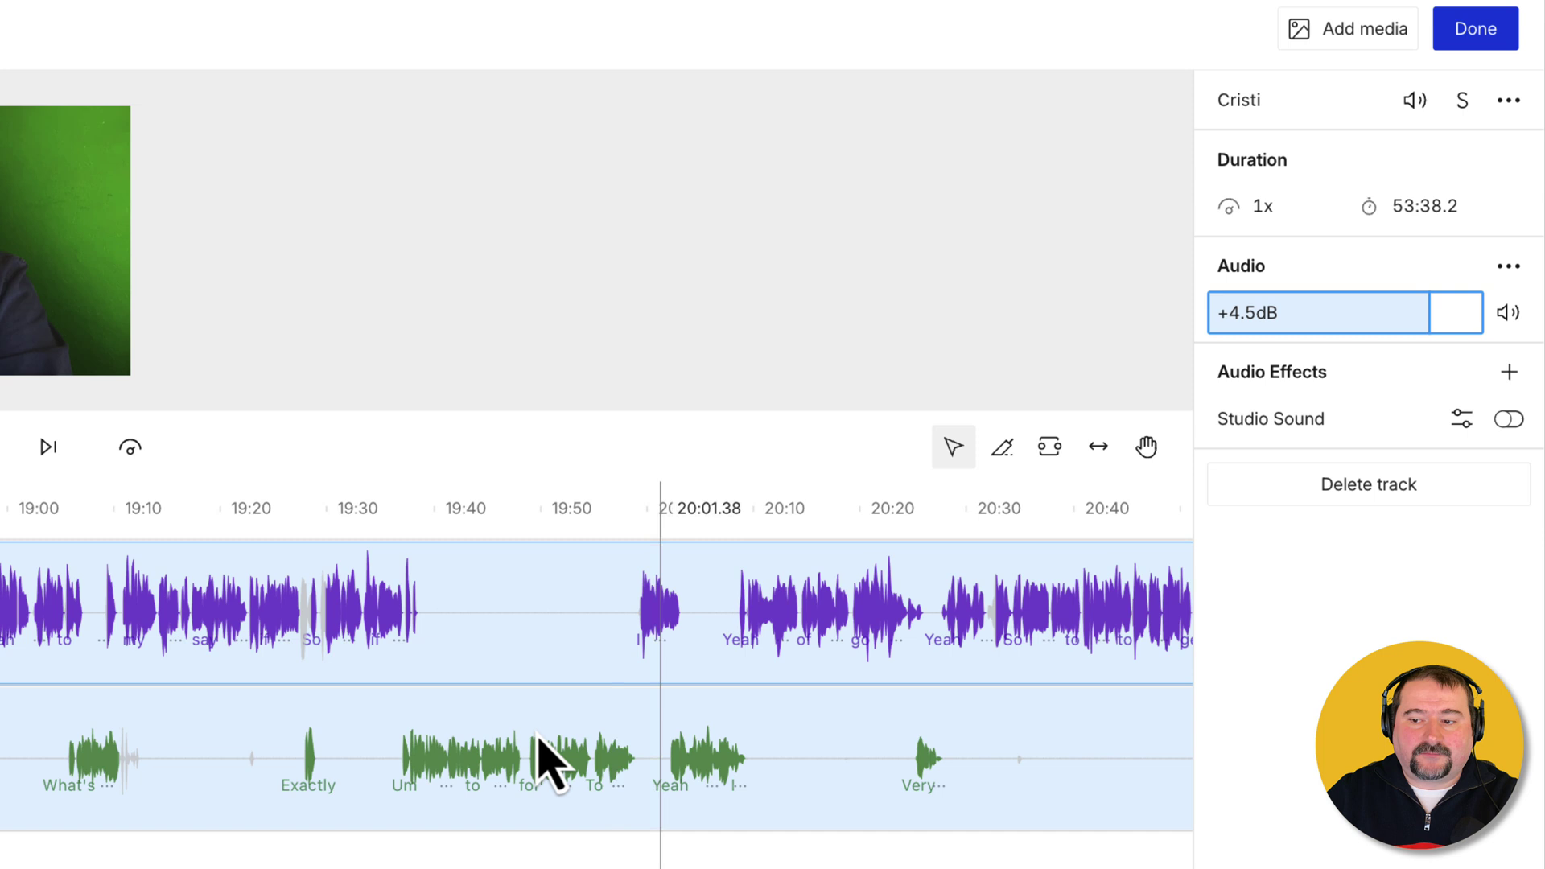
left_click(163, 814)
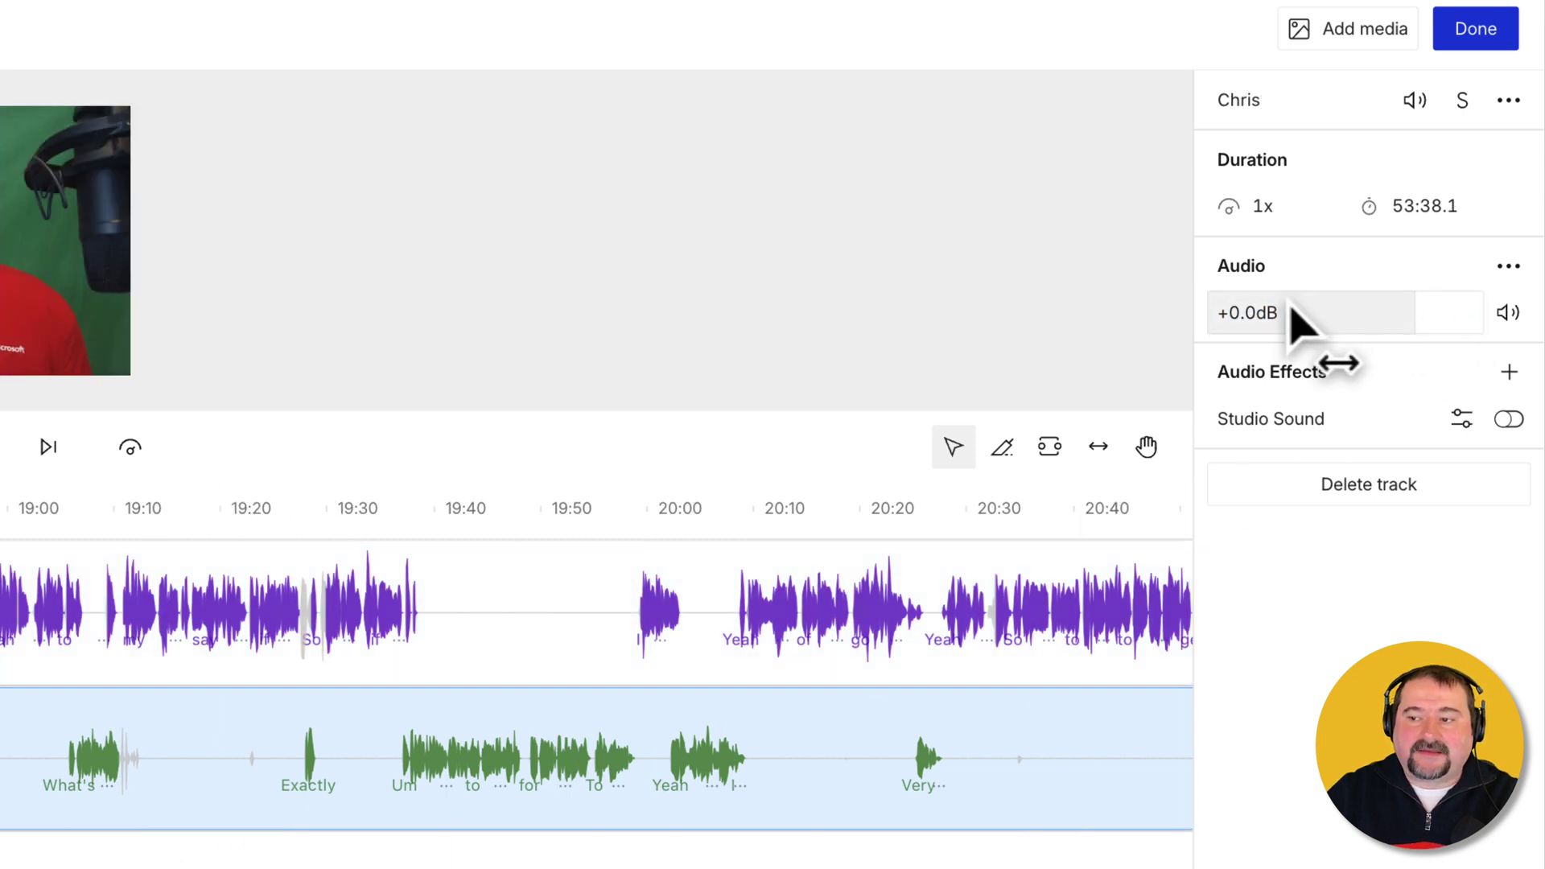
left_click_drag(1291, 308, 1432, 306)
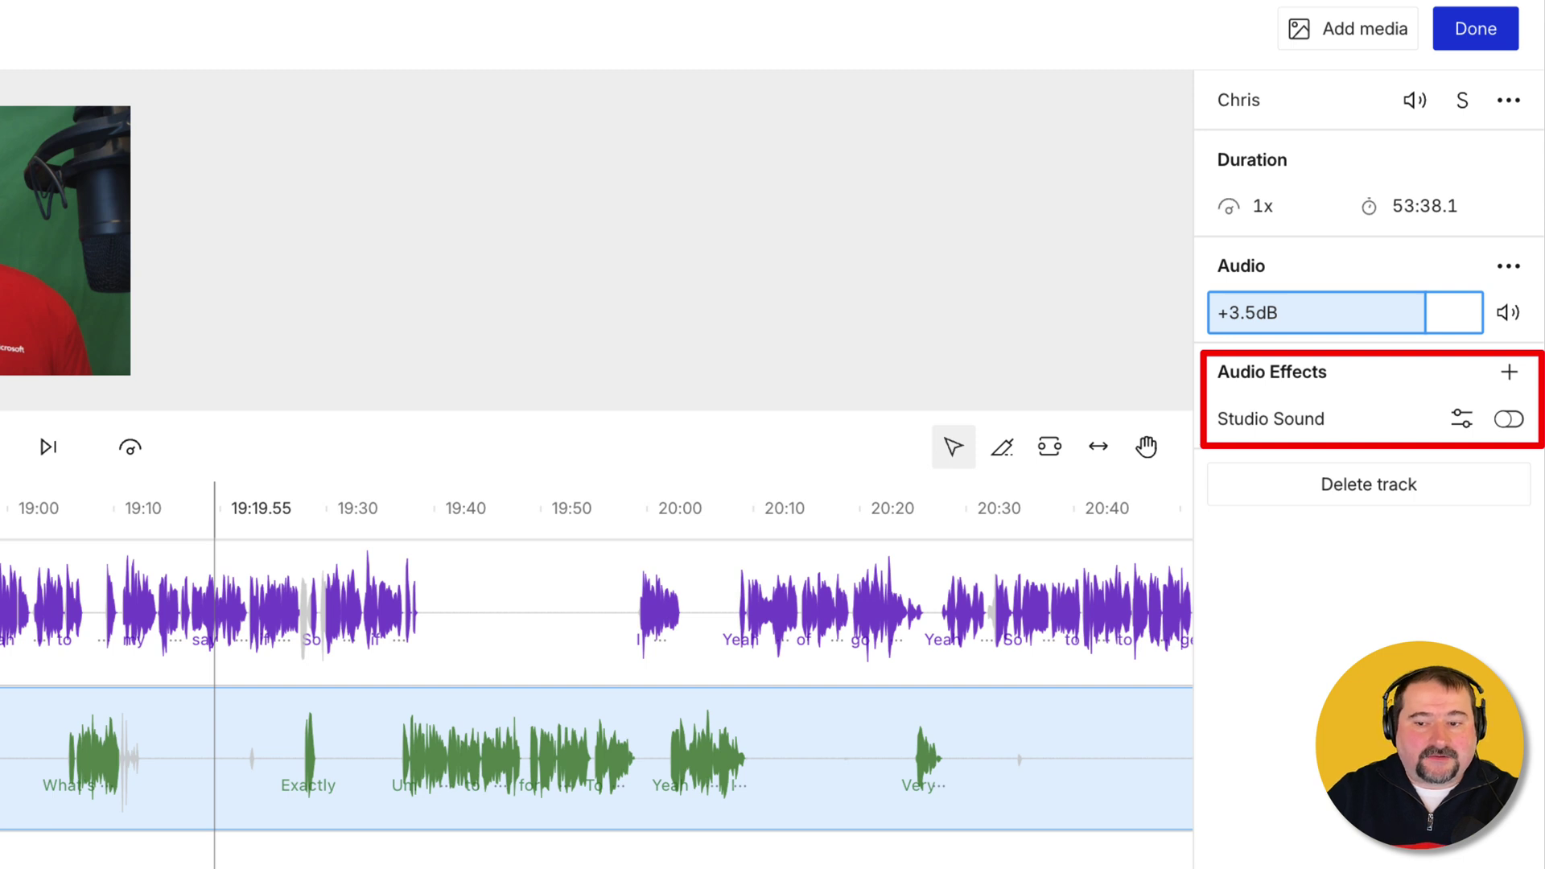
Enable Studio Sound on the Cristi and Chris tracks and name the sequence 'Both speakers'
left_click(187, 646)
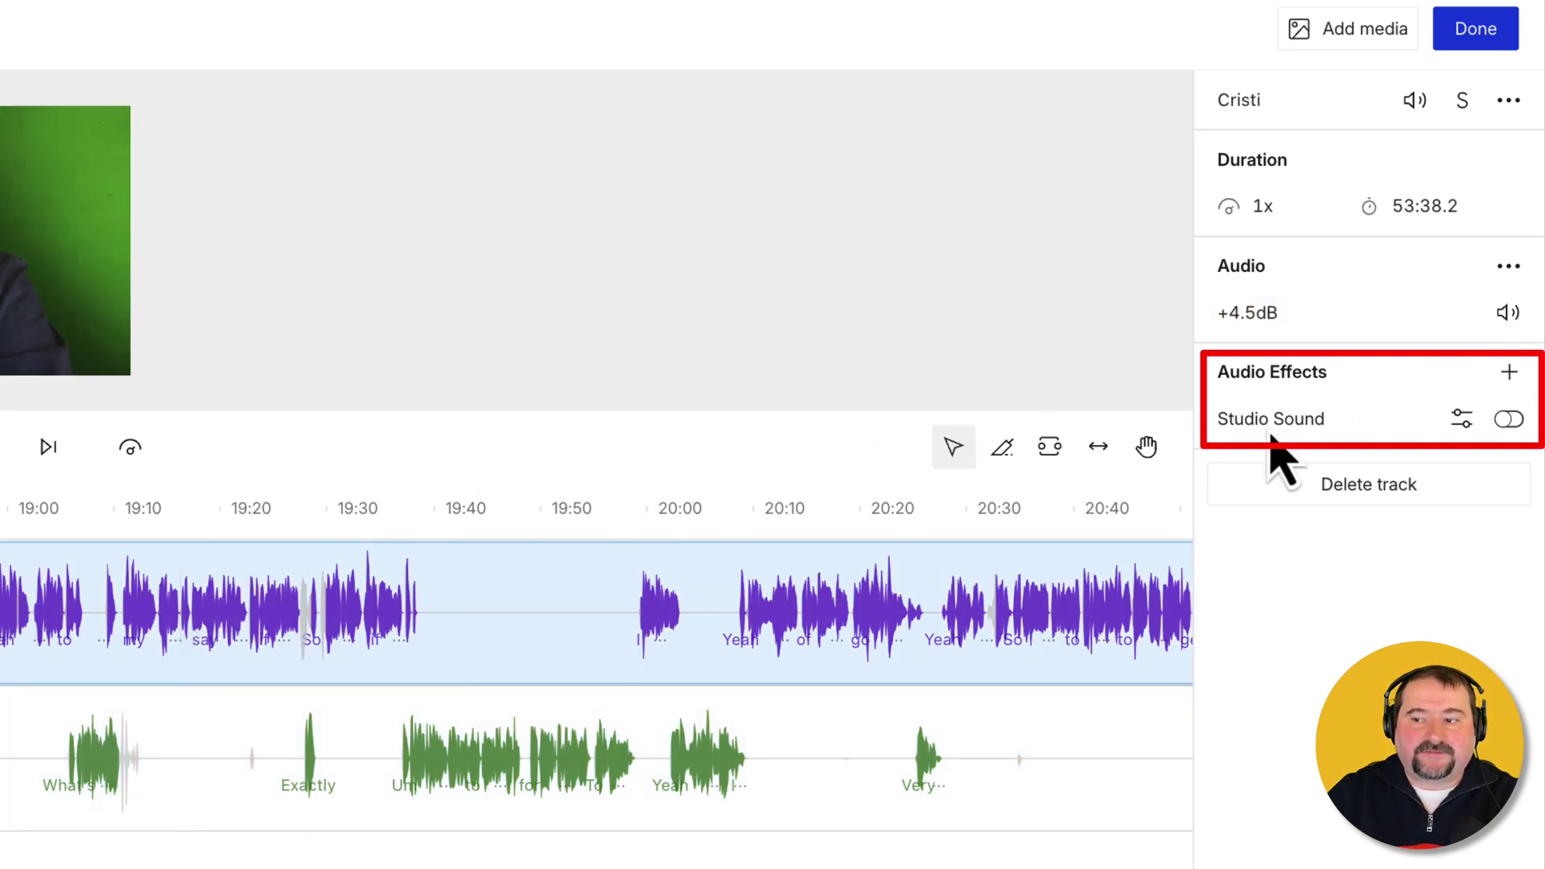
left_click(1509, 419)
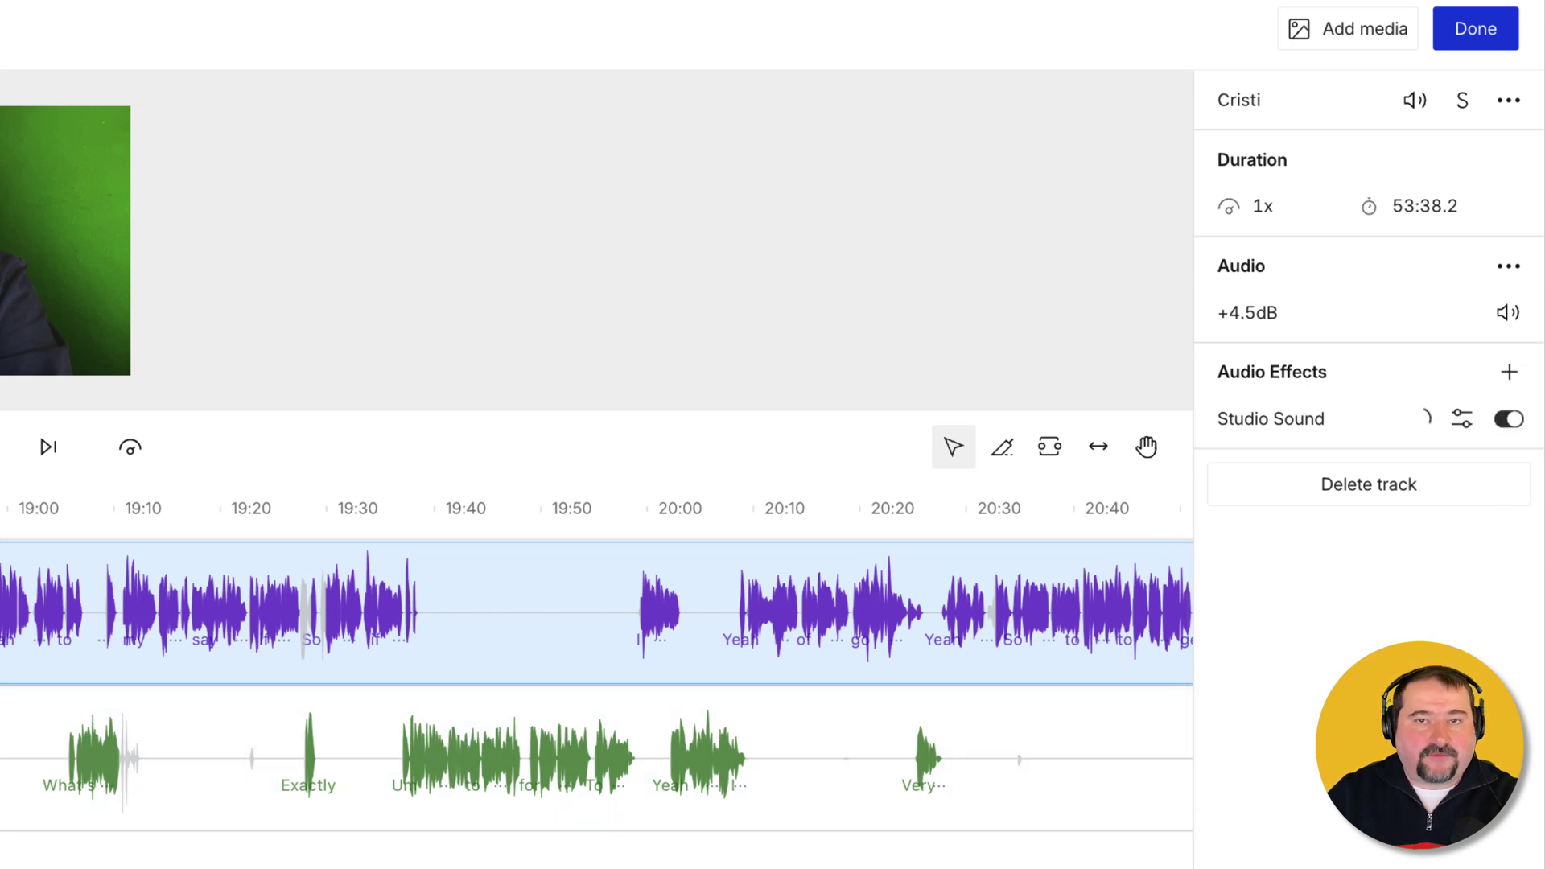
left_click(55, 815)
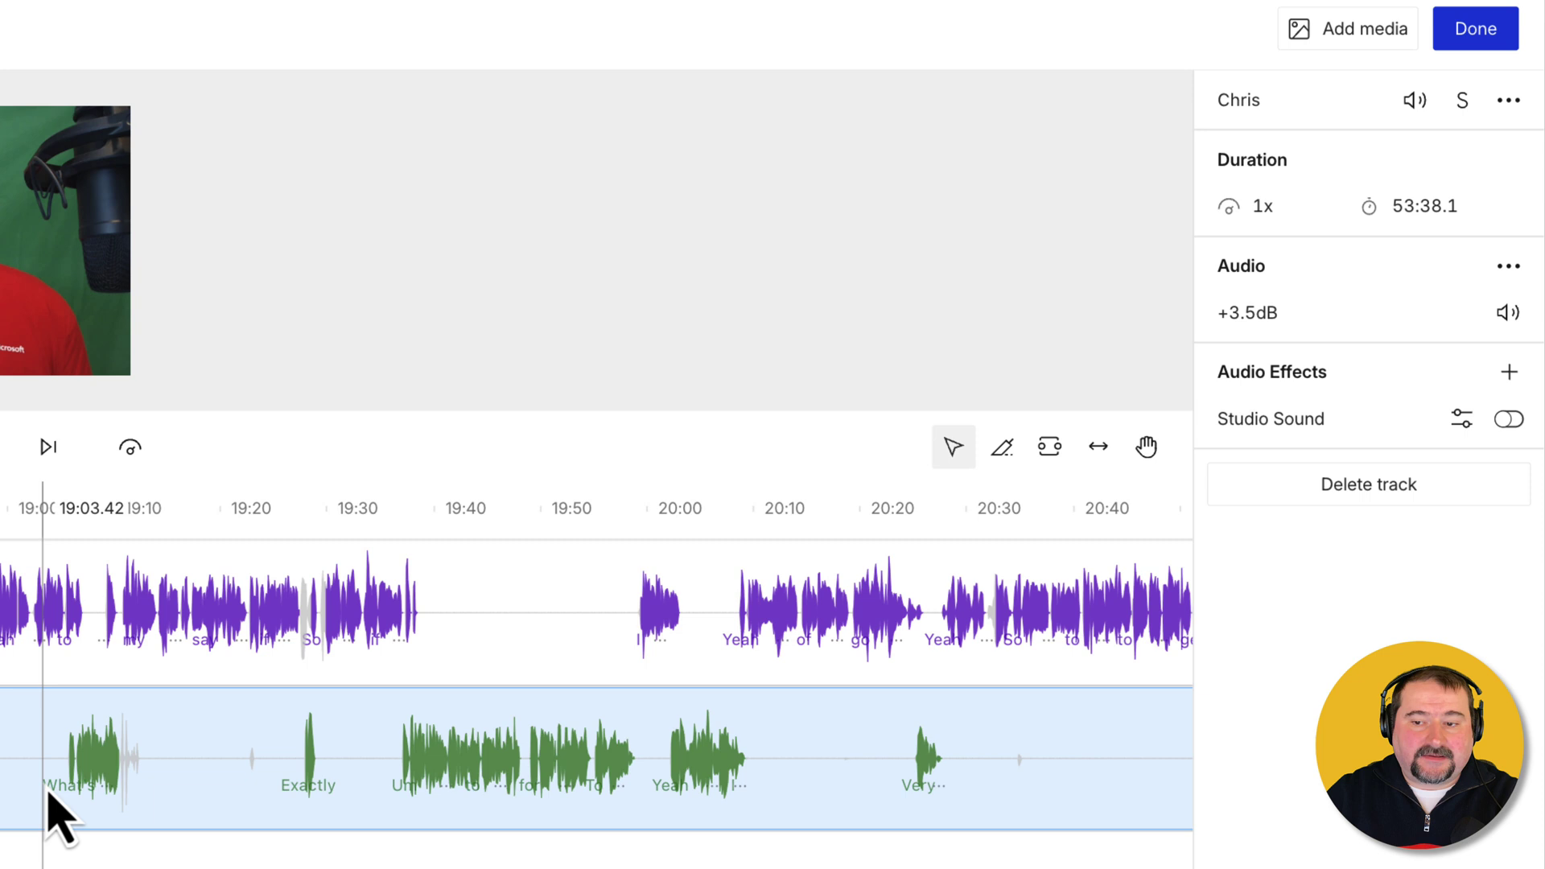
left_click(1509, 419)
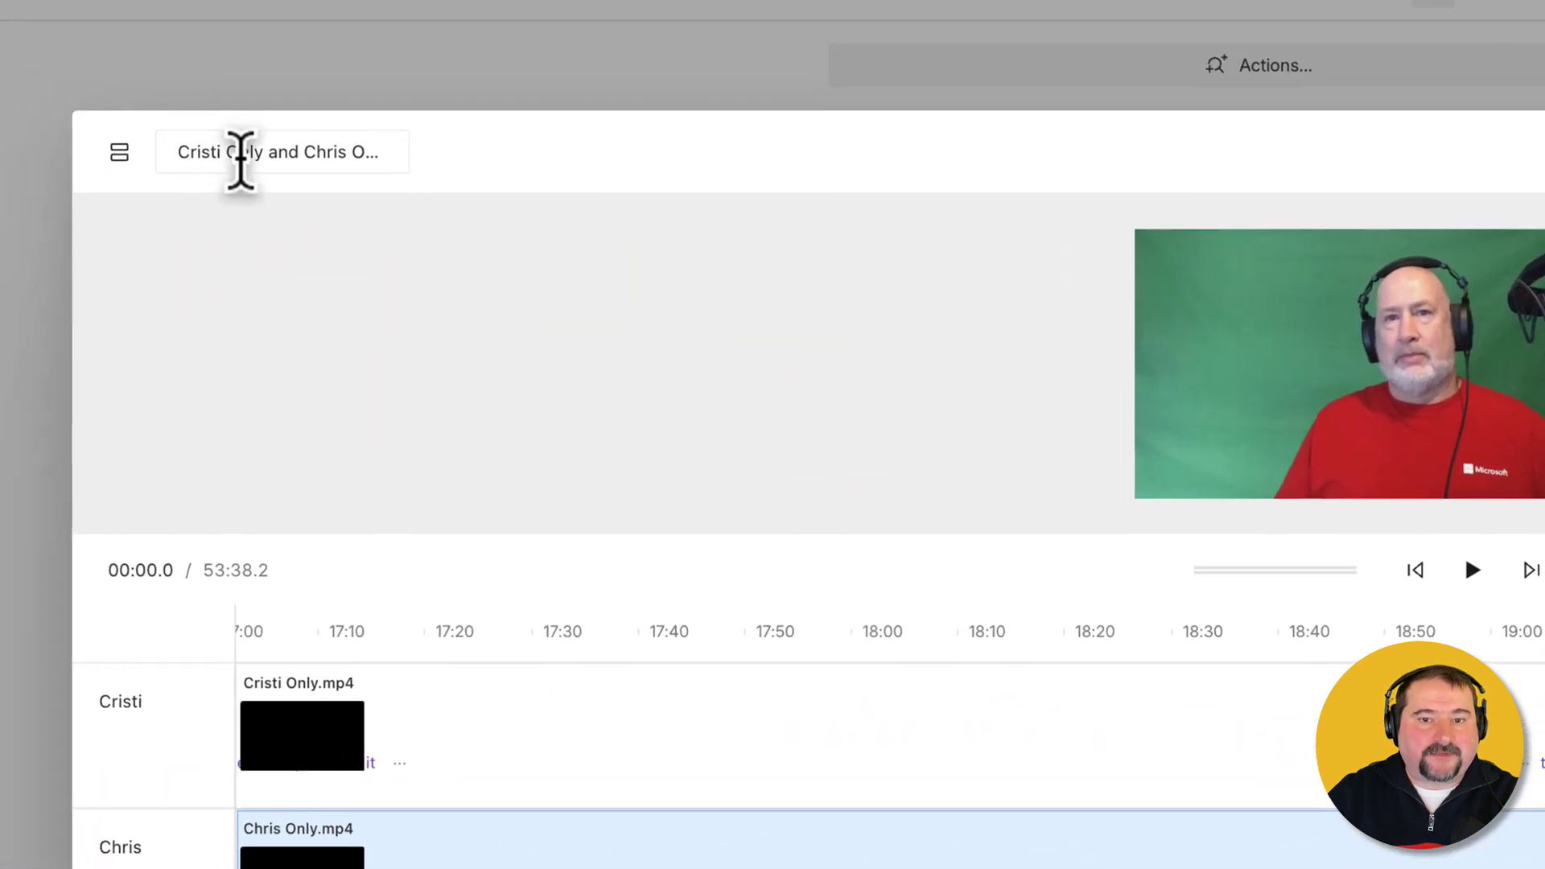
left_click(244, 150)
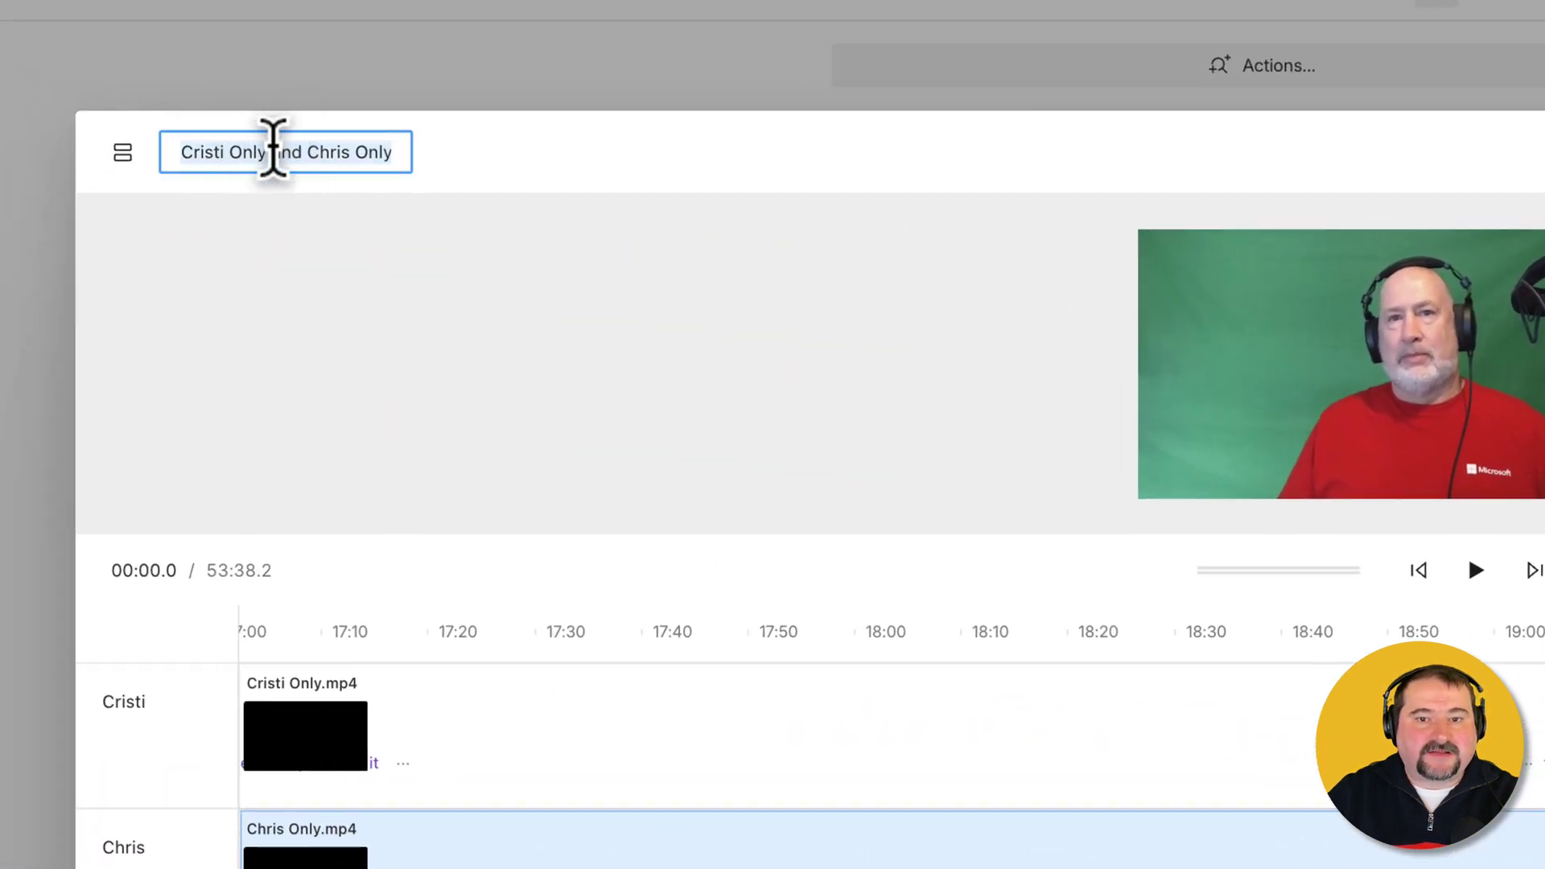
type("Bo")
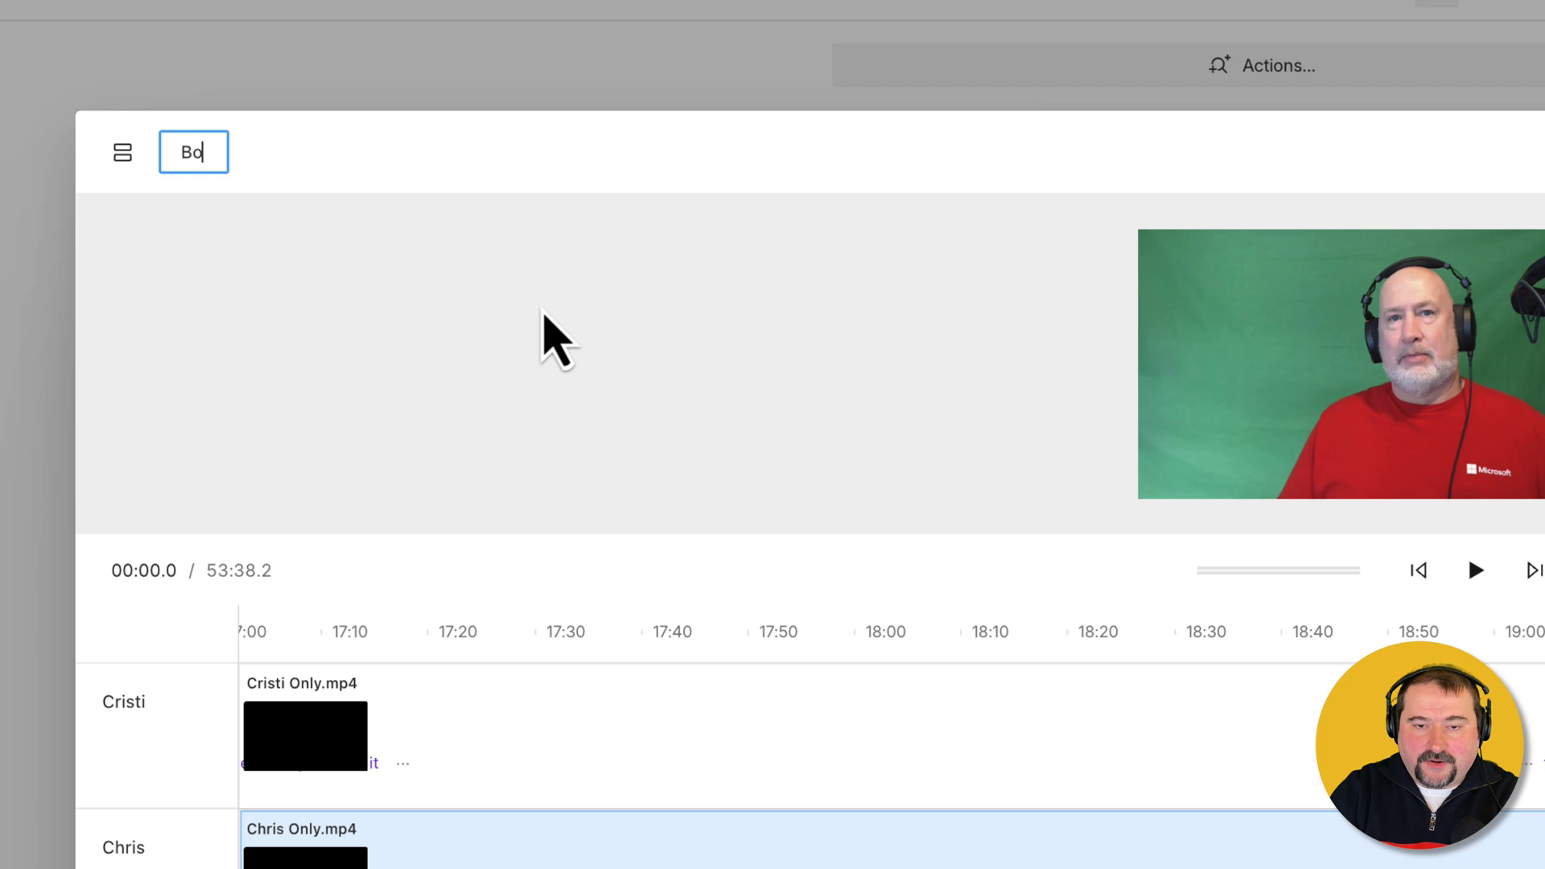
type("th speakers")
key("Return")
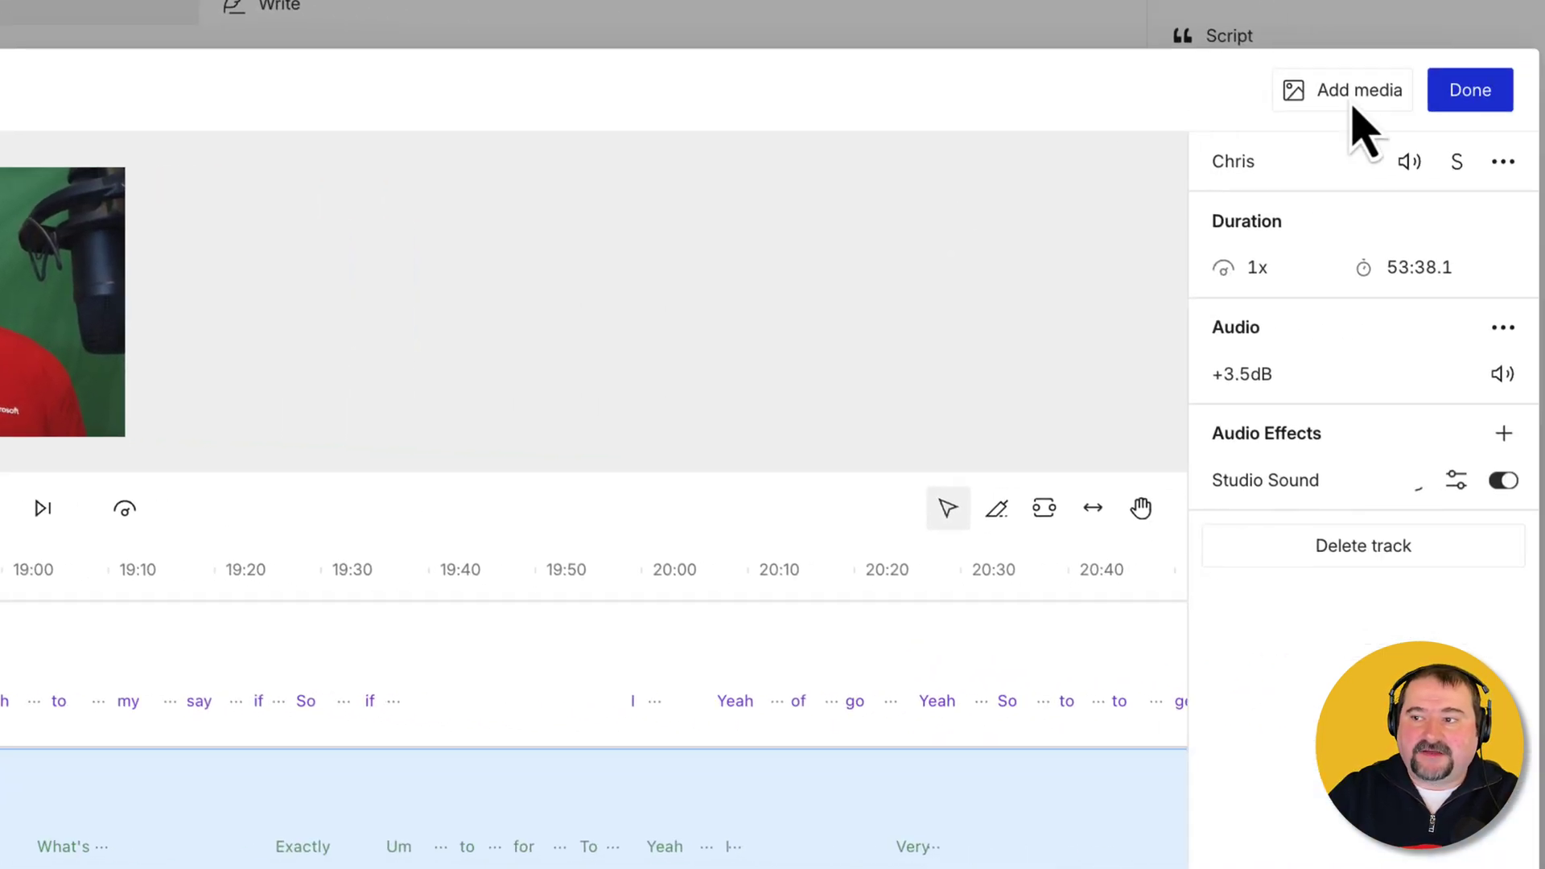
Finish the sequence and drag 'Both speakers' from the Sequences folder into the script
left_click(1471, 109)
left_click_drag(986, 109, 1316, 165)
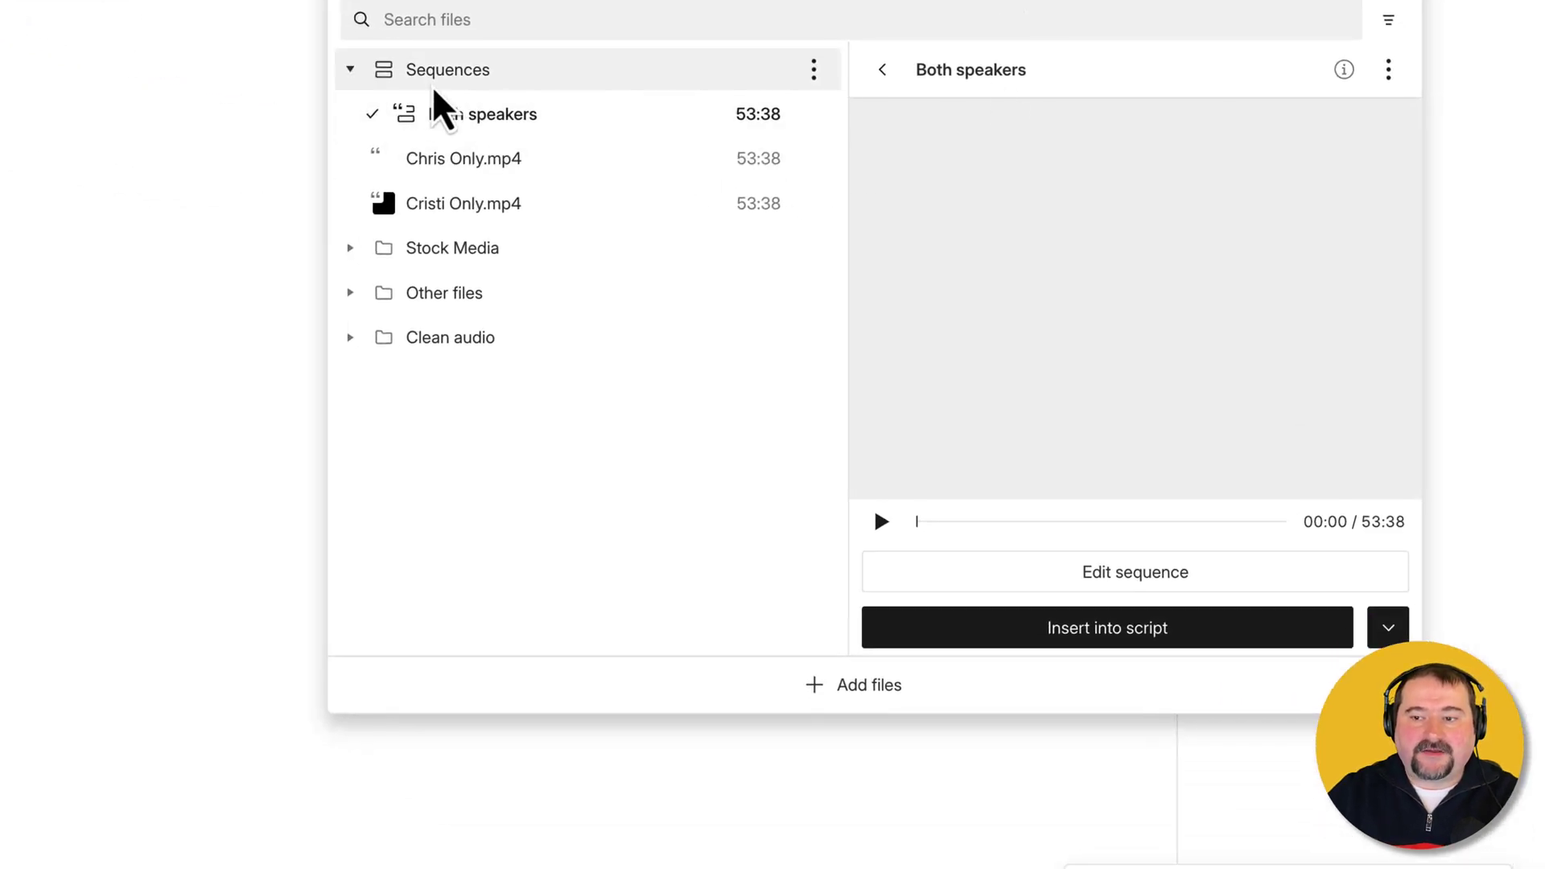
left_click(354, 72)
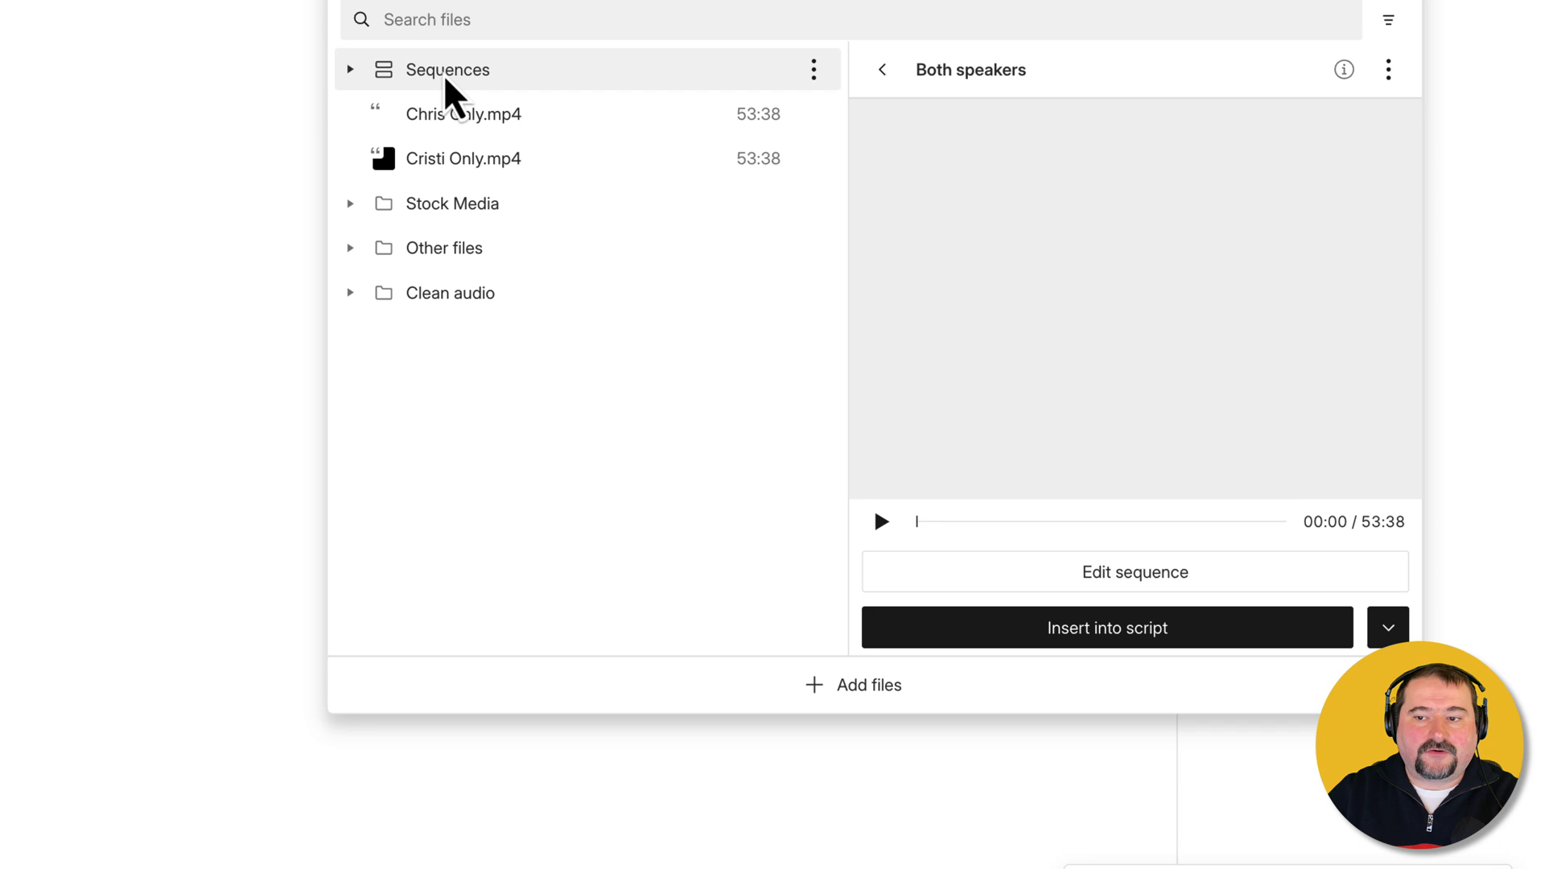
left_click(349, 70)
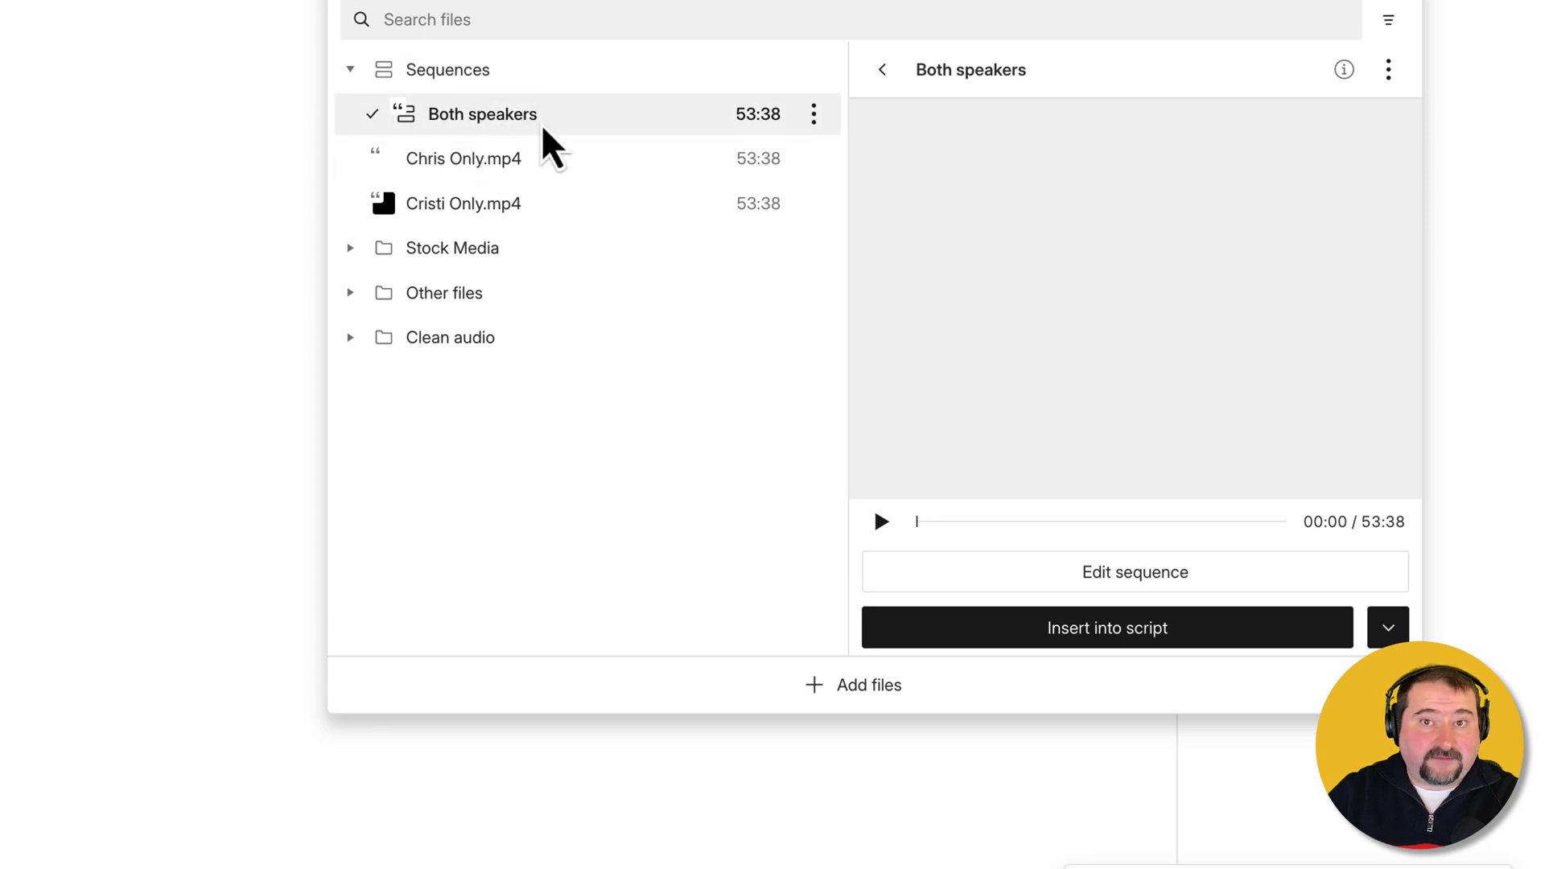
mouse_move(587, 113)
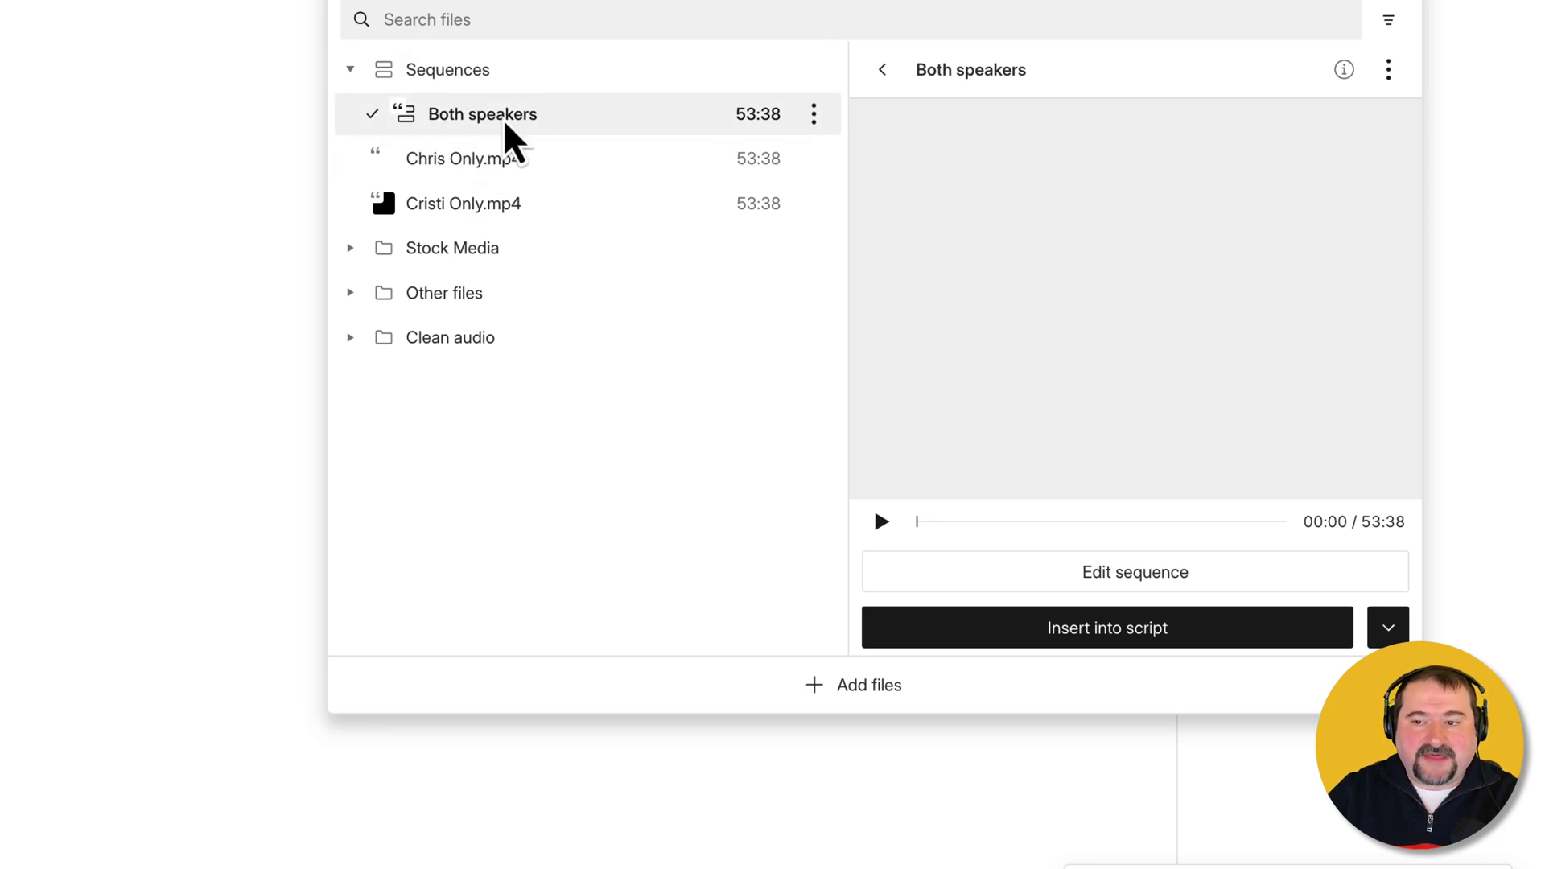
mouse_move(504, 125)
left_mouse_down()
mouse_move(203, 238)
mouse_move(111, 303)
left_mouse_up()
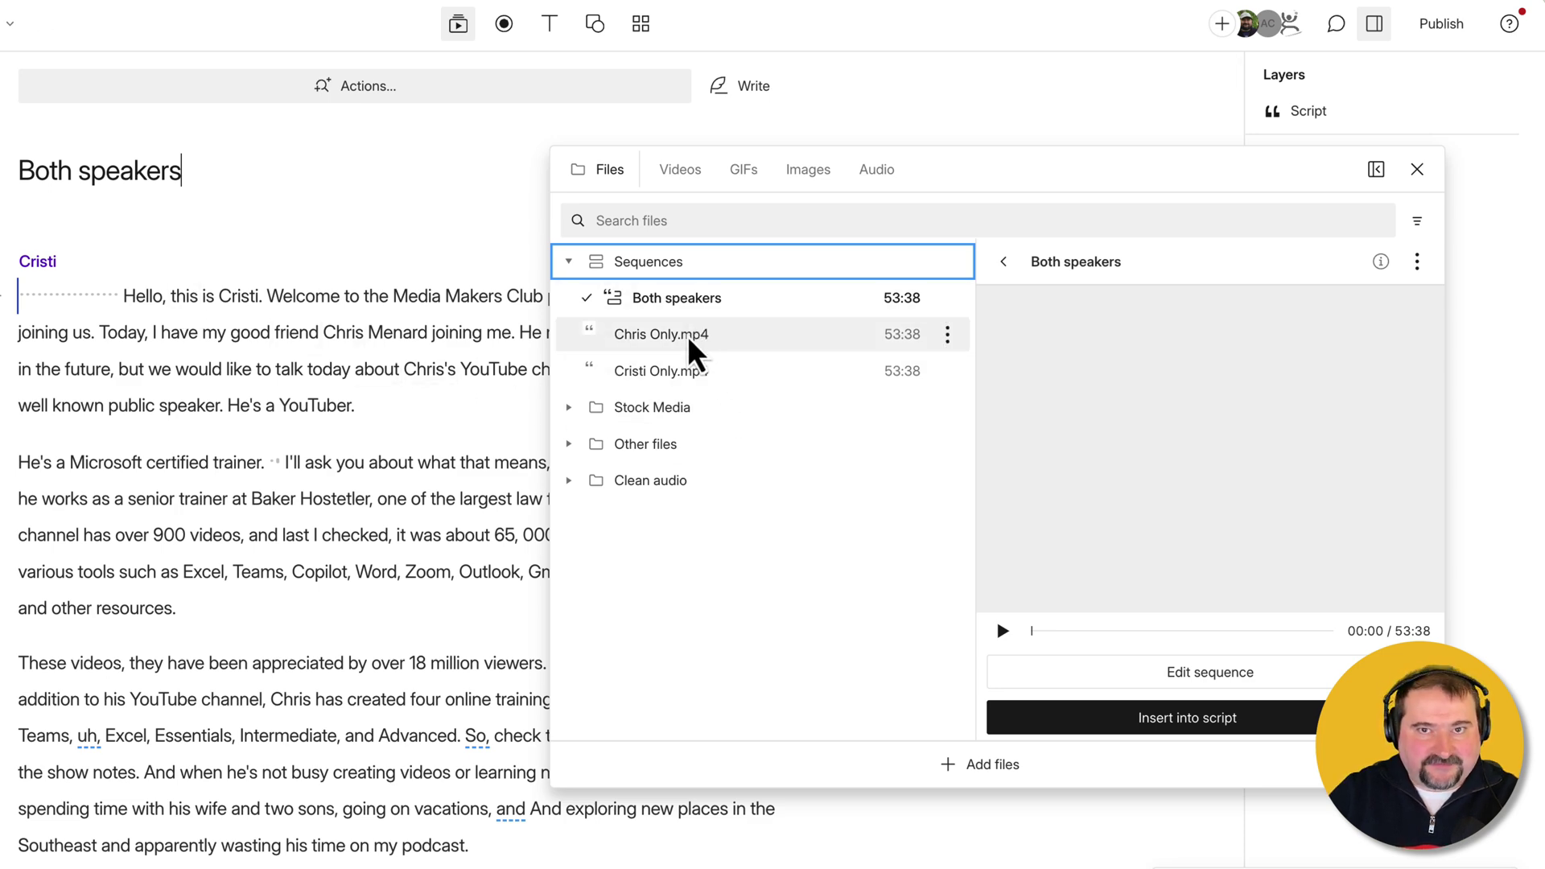
View Chris Only.mp4's context menu without choosing an action, then close the Files panel
right_click(663, 341)
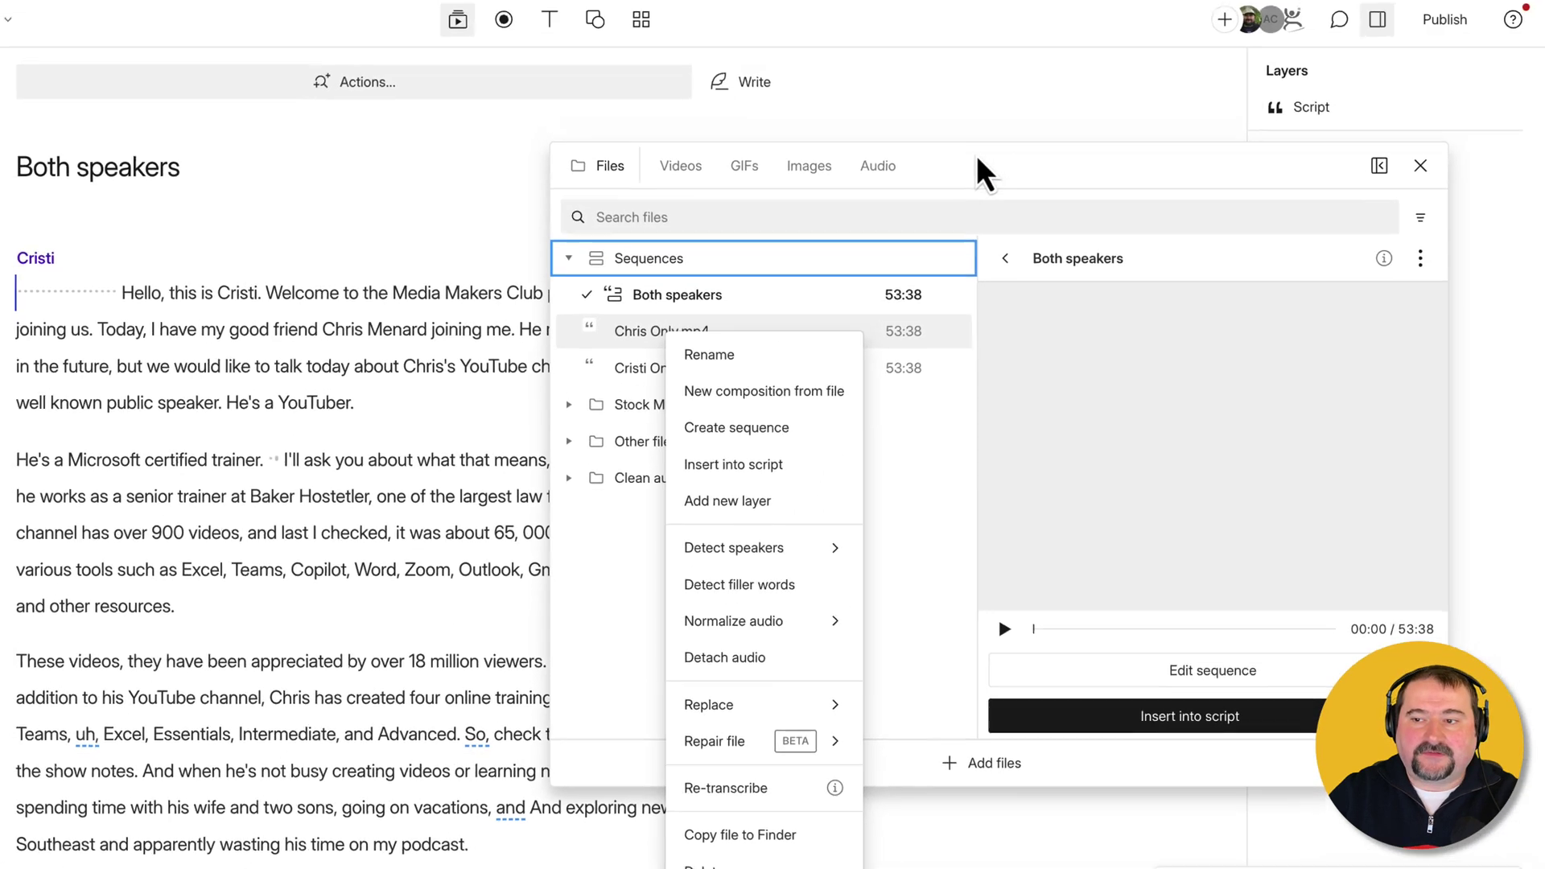
left_click(986, 172)
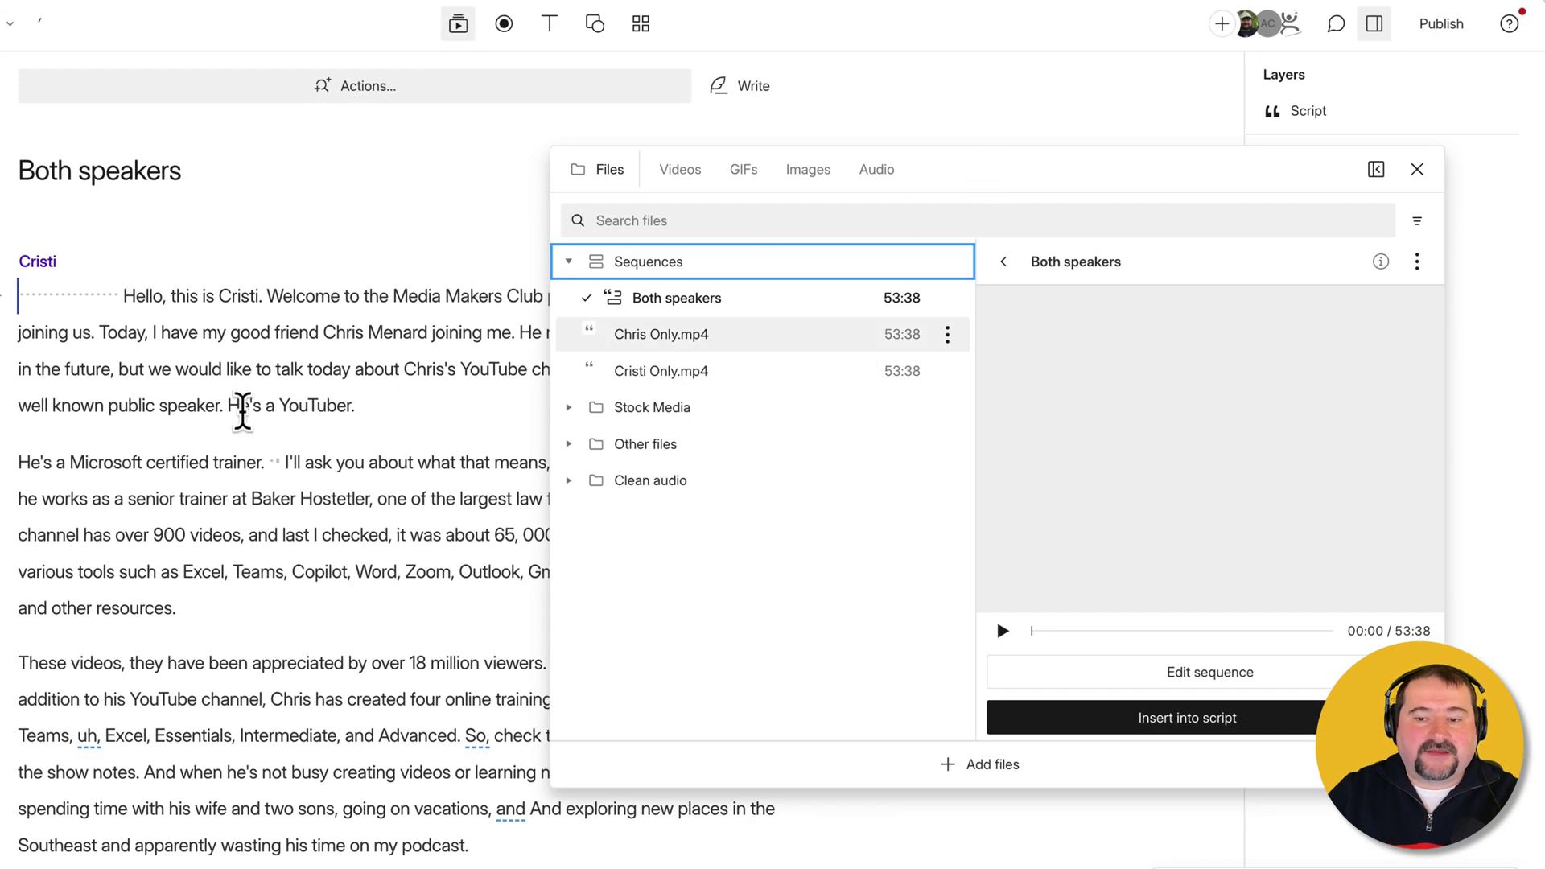
left_click(1417, 169)
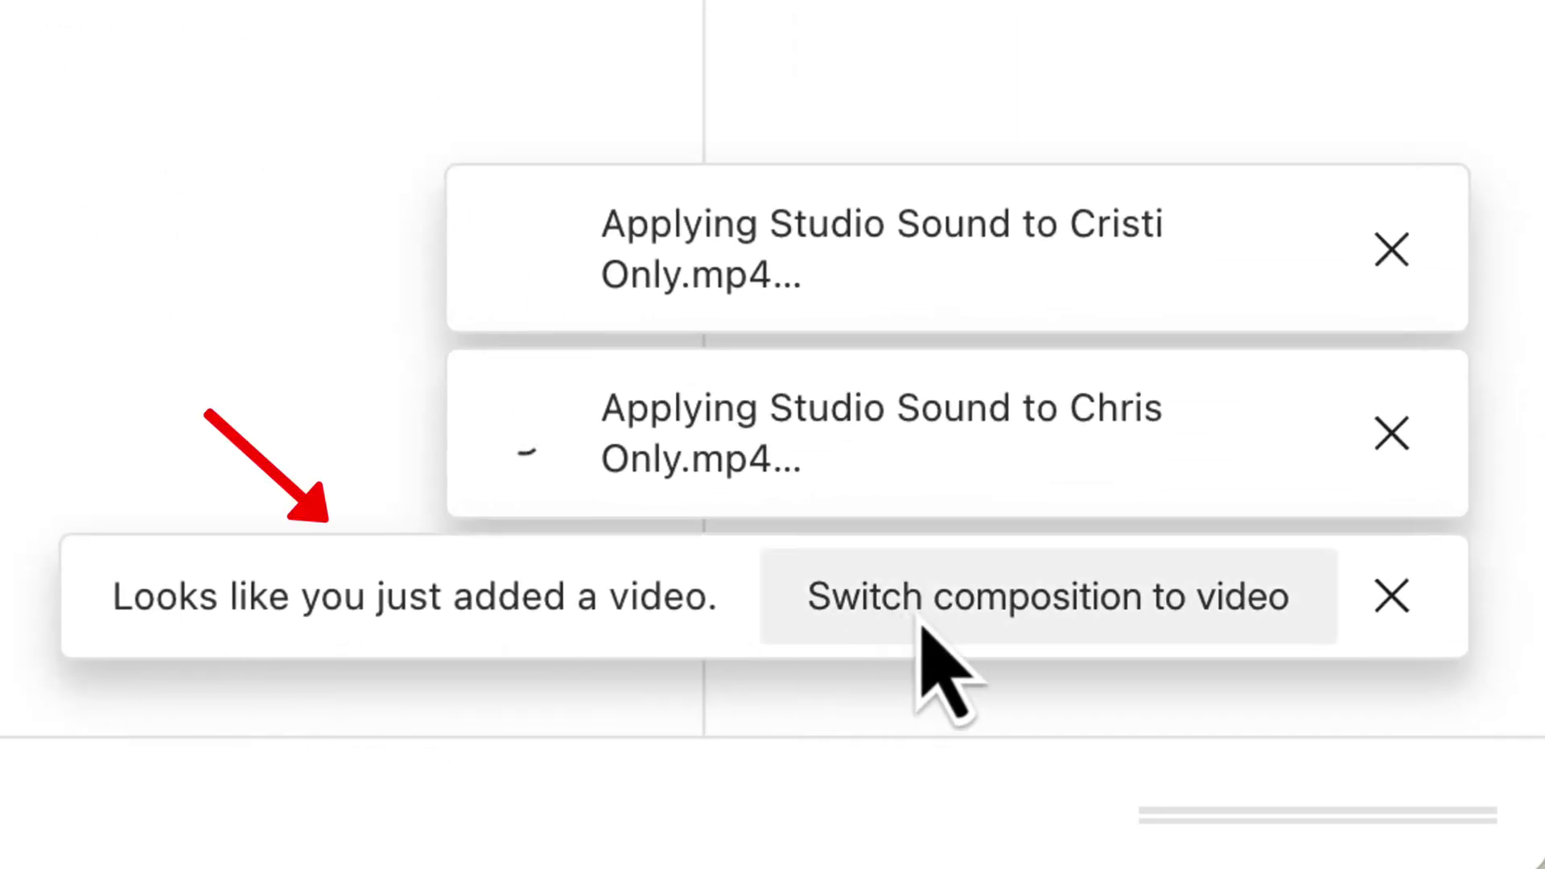
Accept the notification's 'Switch composition to video' option
left_click(1033, 615)
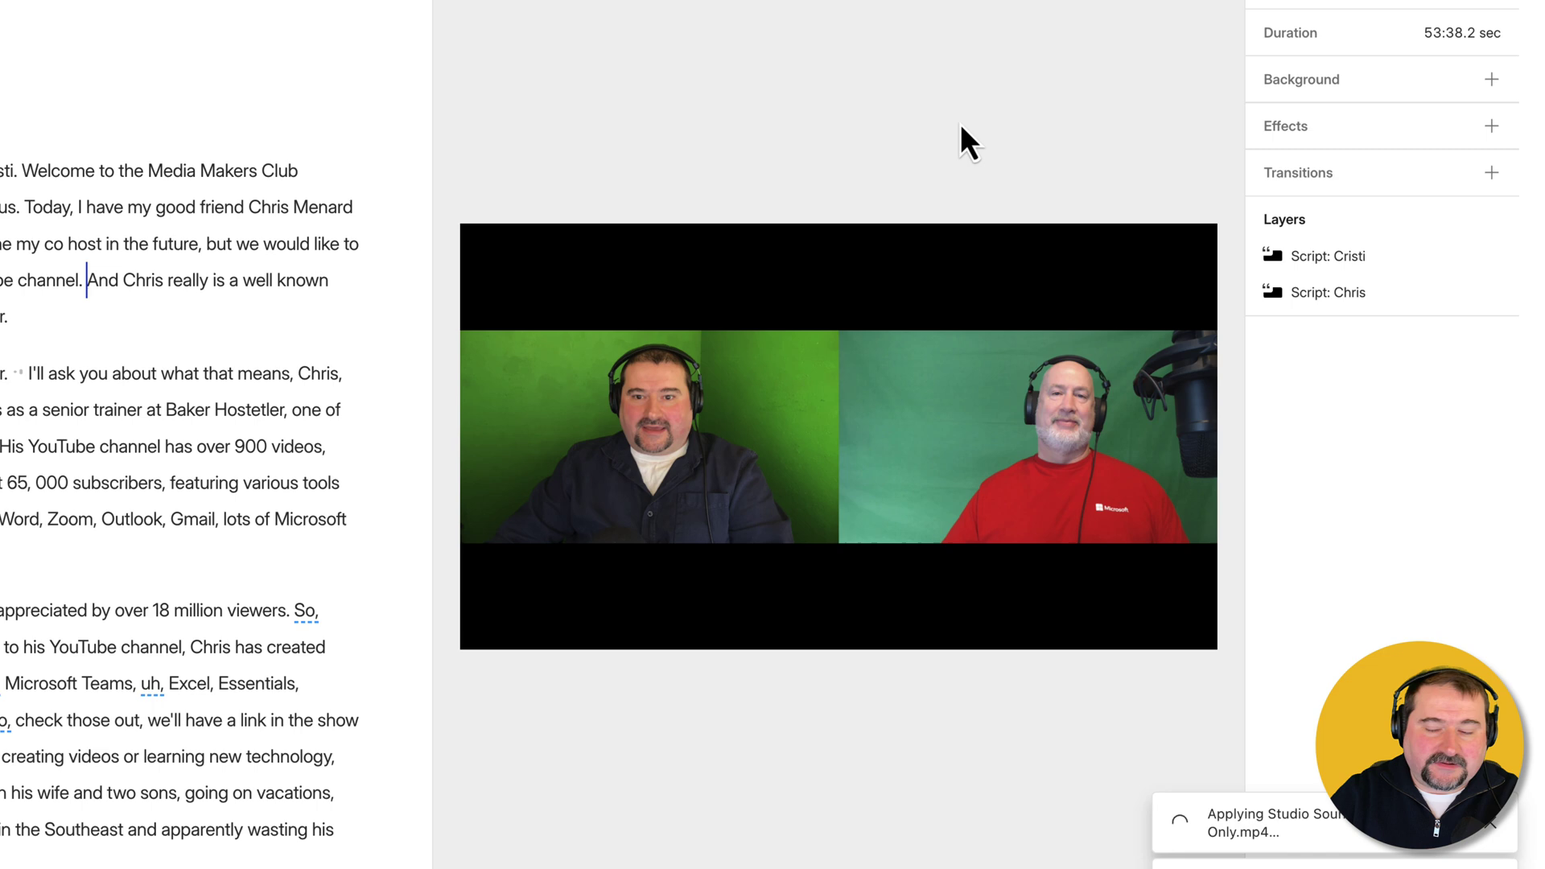
Move Cristi's clip to the canvas's top-left corner and stretch it to full-canvas size
left_click(686, 389)
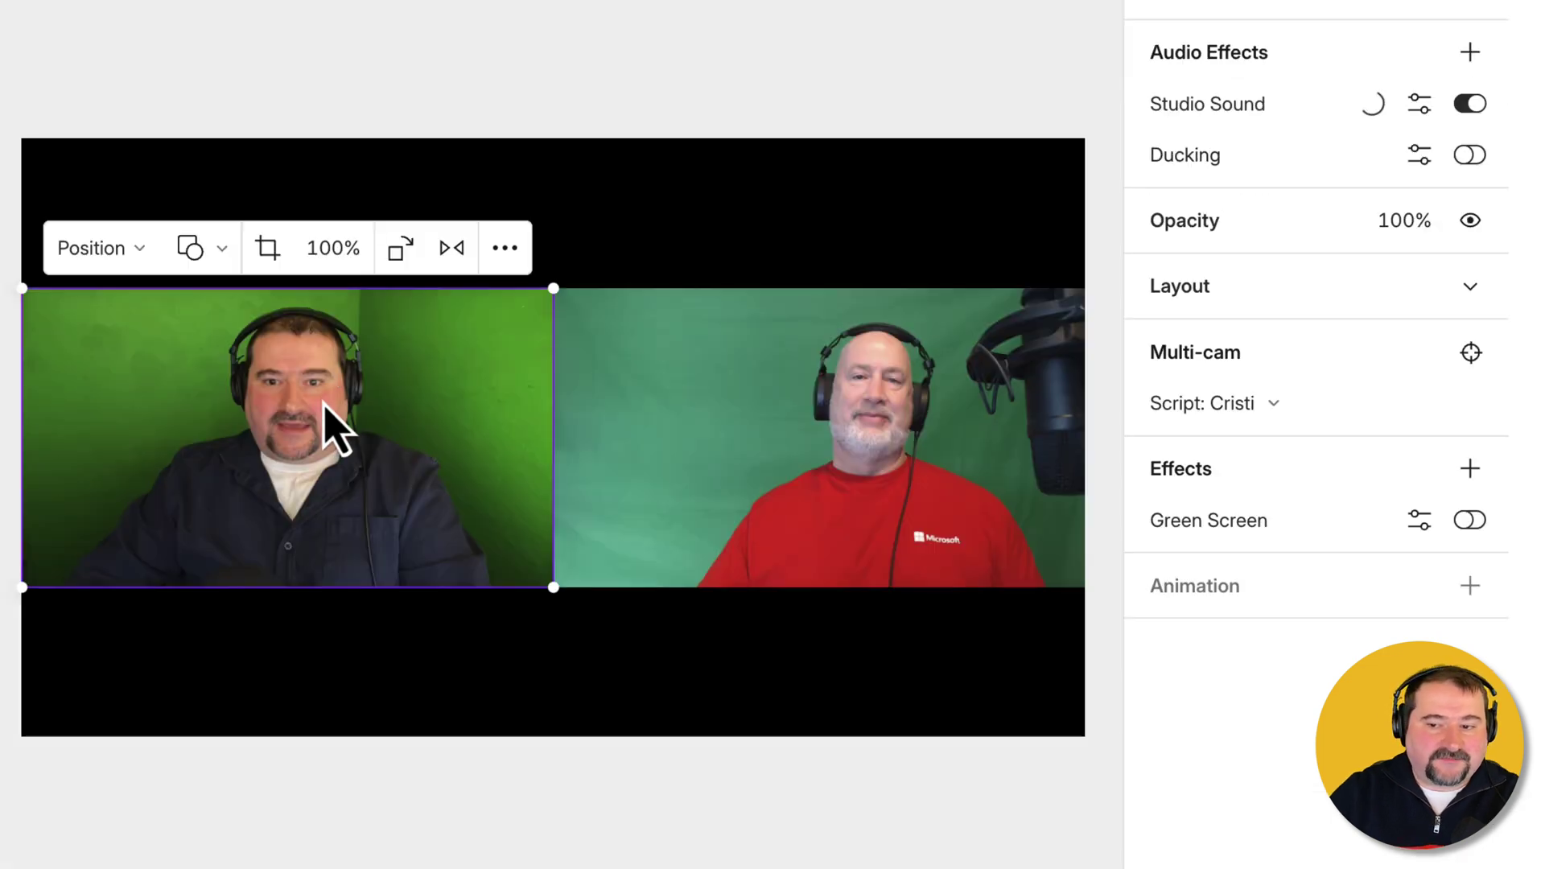
mouse_move(295, 428)
left_mouse_down()
mouse_move(384, 351)
mouse_move(293, 284)
left_mouse_up()
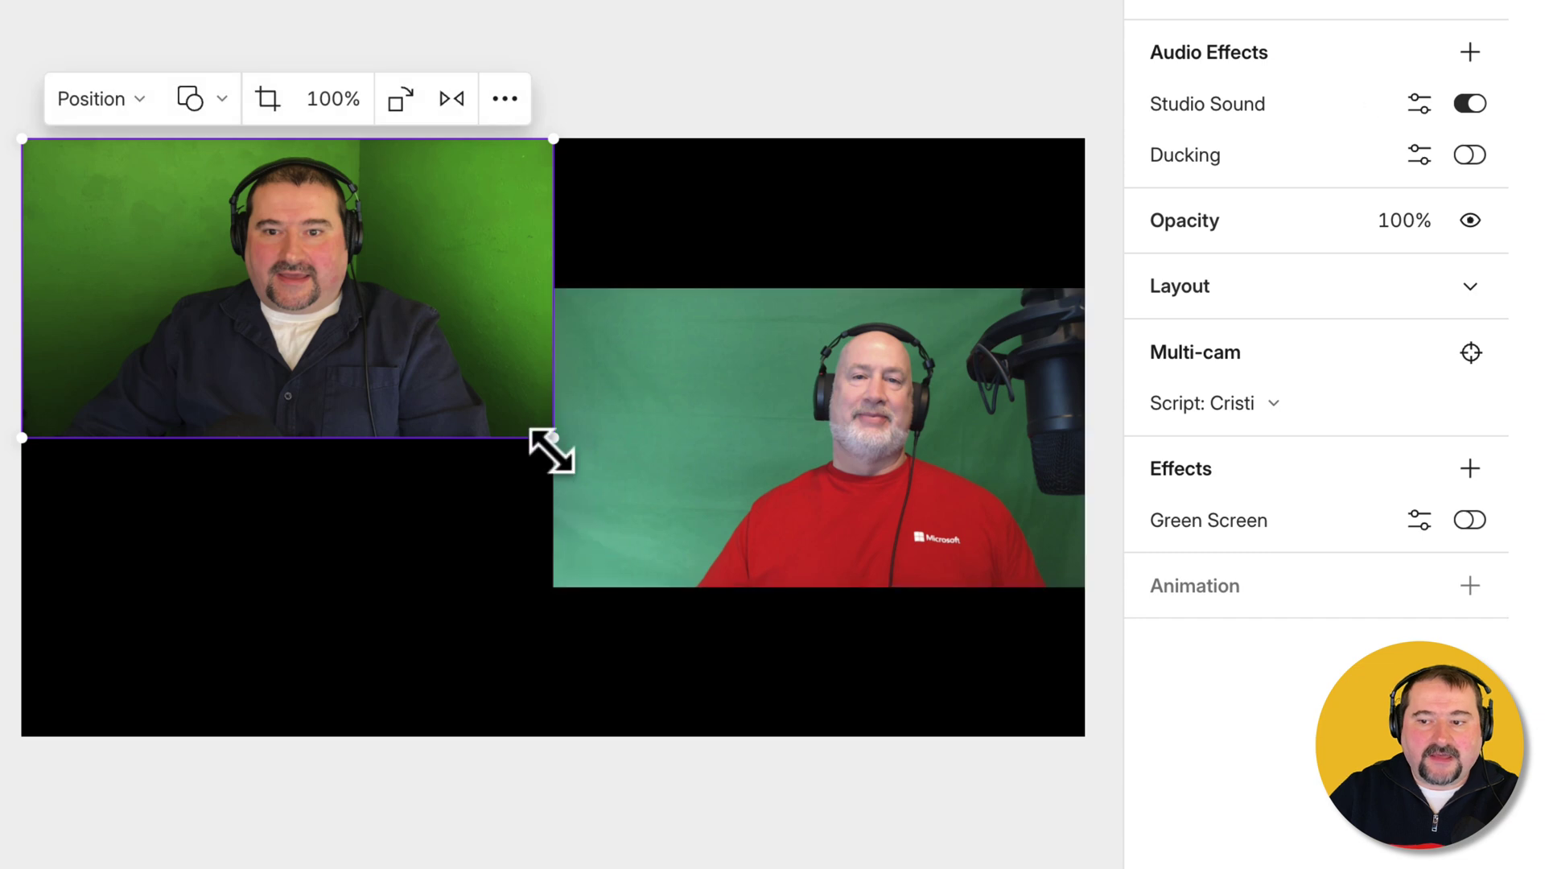
left_click_drag(552, 450, 1070, 731)
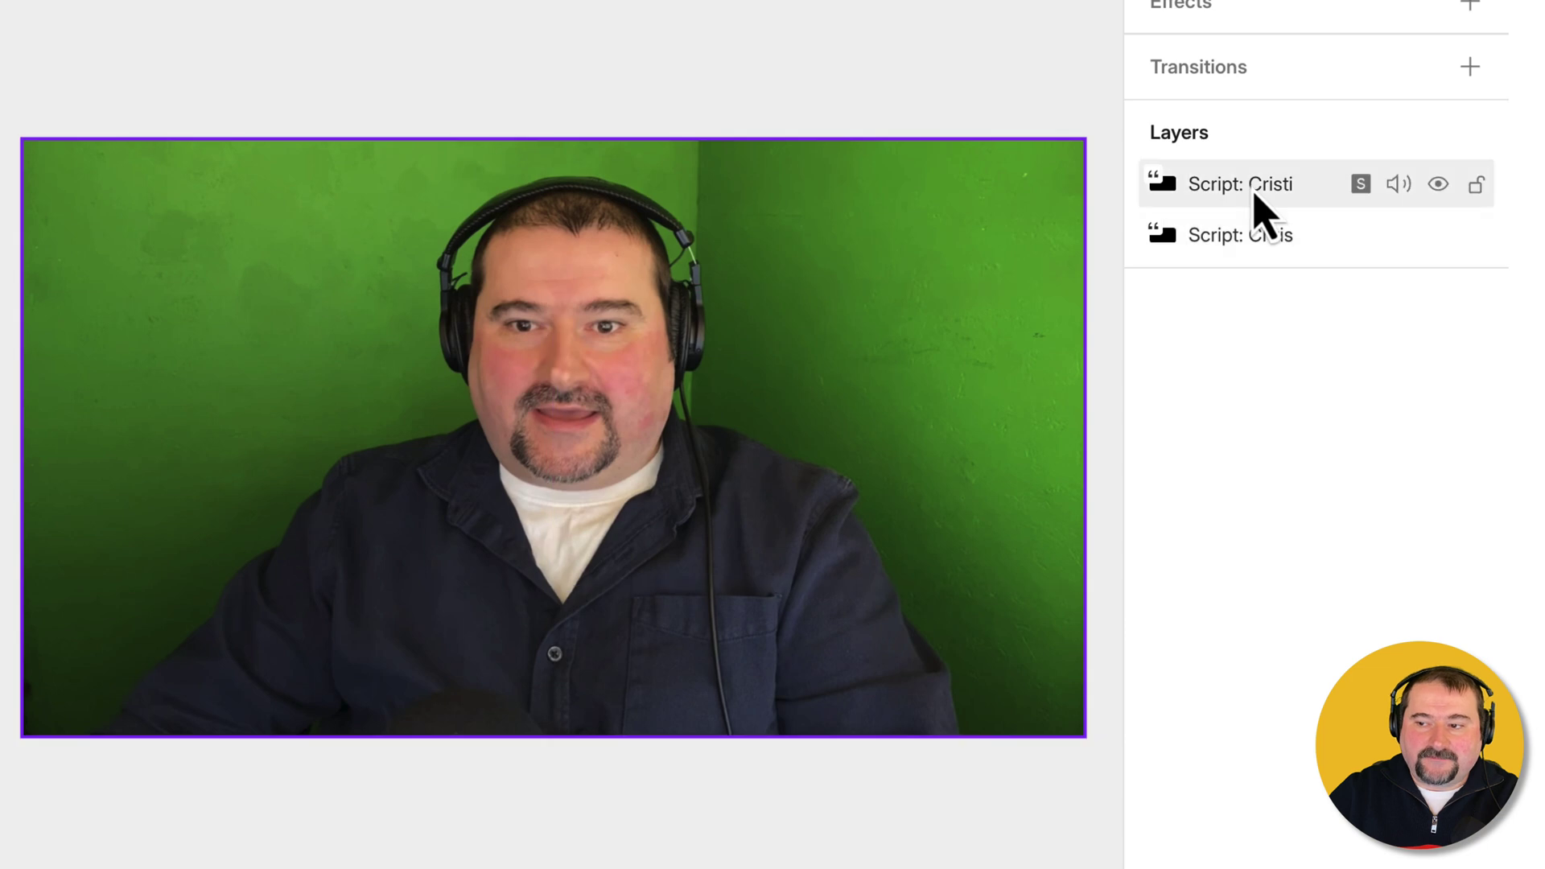
Bring the Script: Chris layer in front of Cristi's full-frame video
left_click(1265, 242)
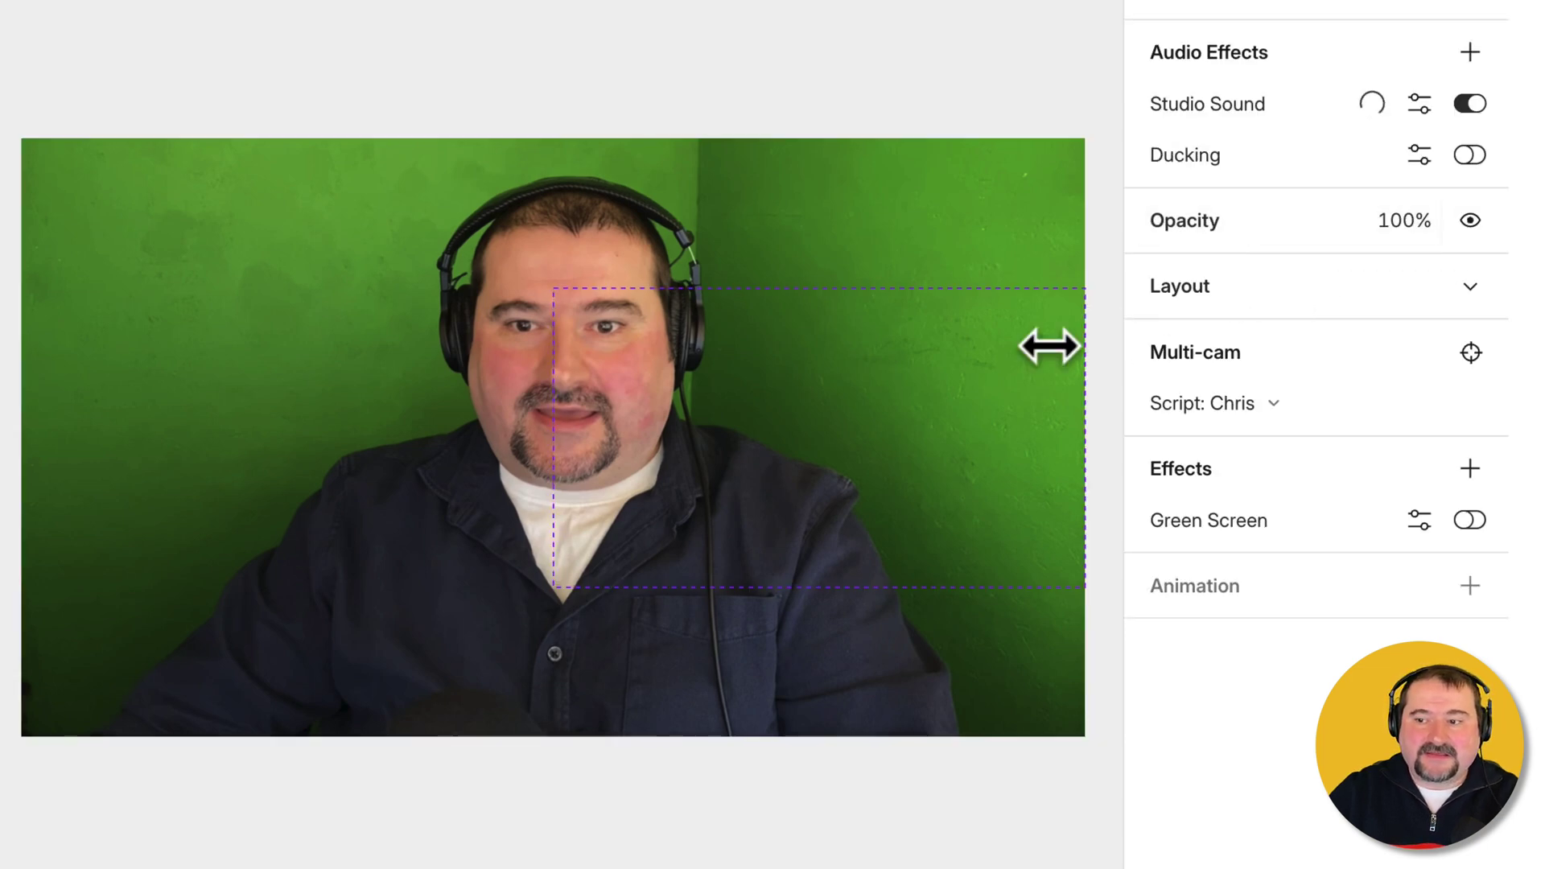
right_click(824, 458)
mouse_move(903, 454)
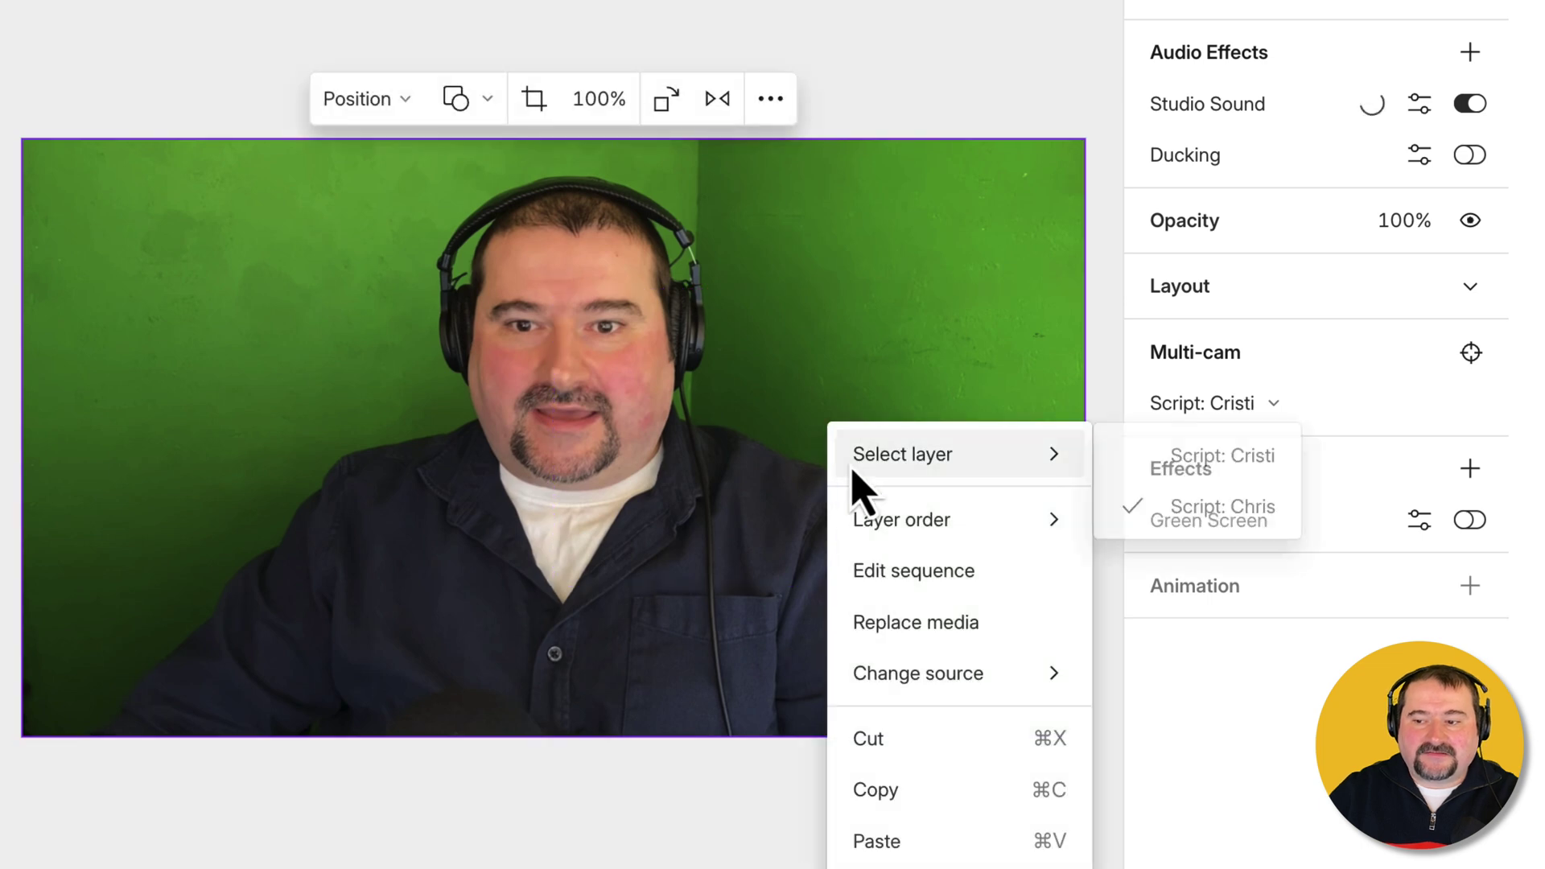
left_click(1204, 531)
right_click(620, 203)
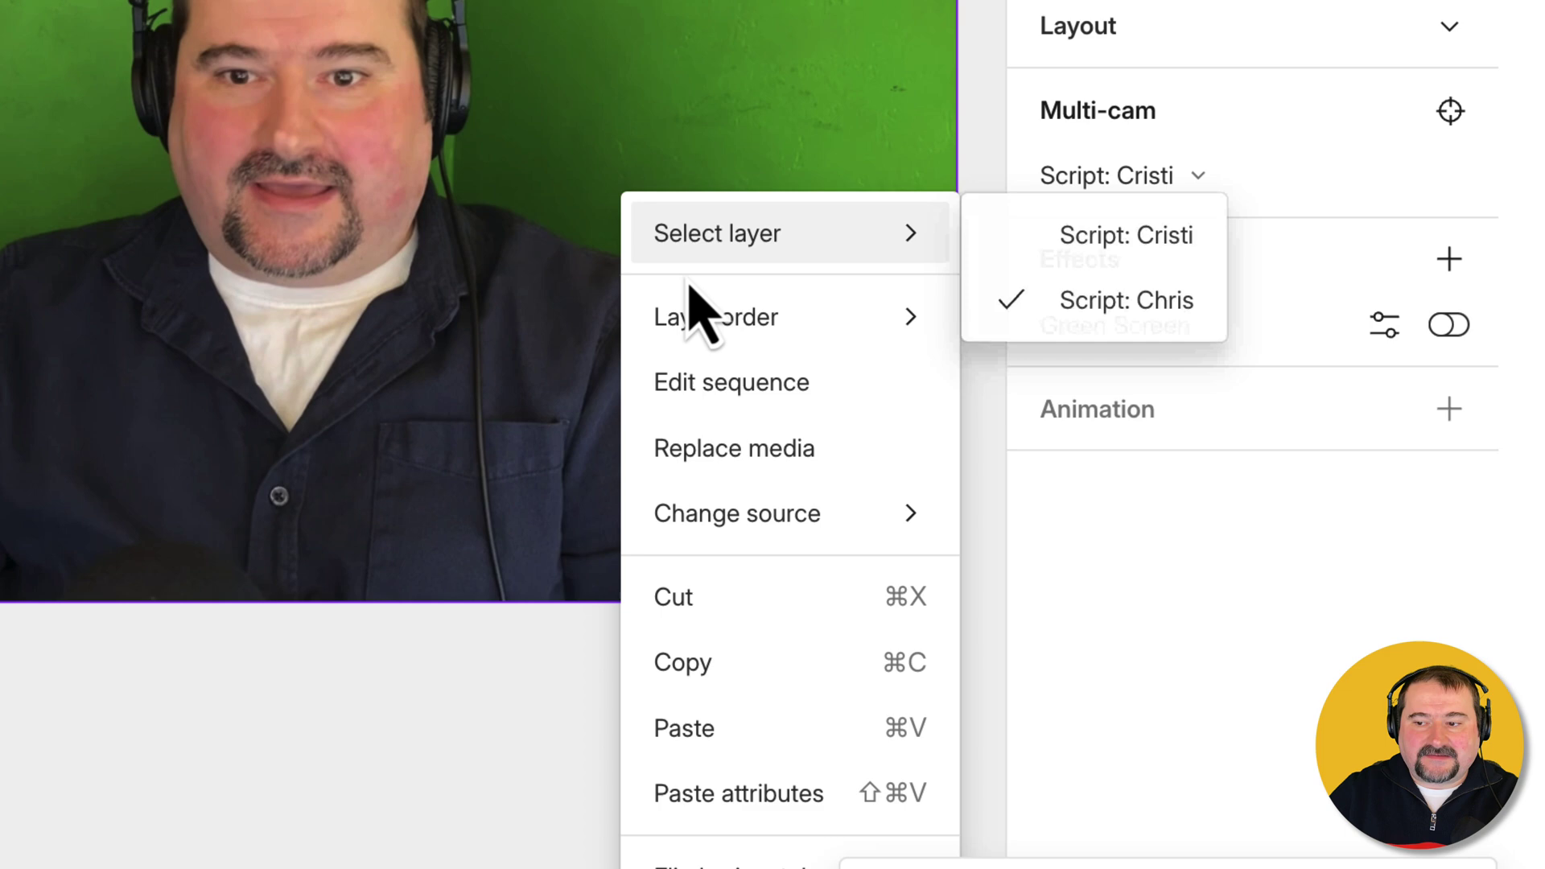
mouse_move(901, 519)
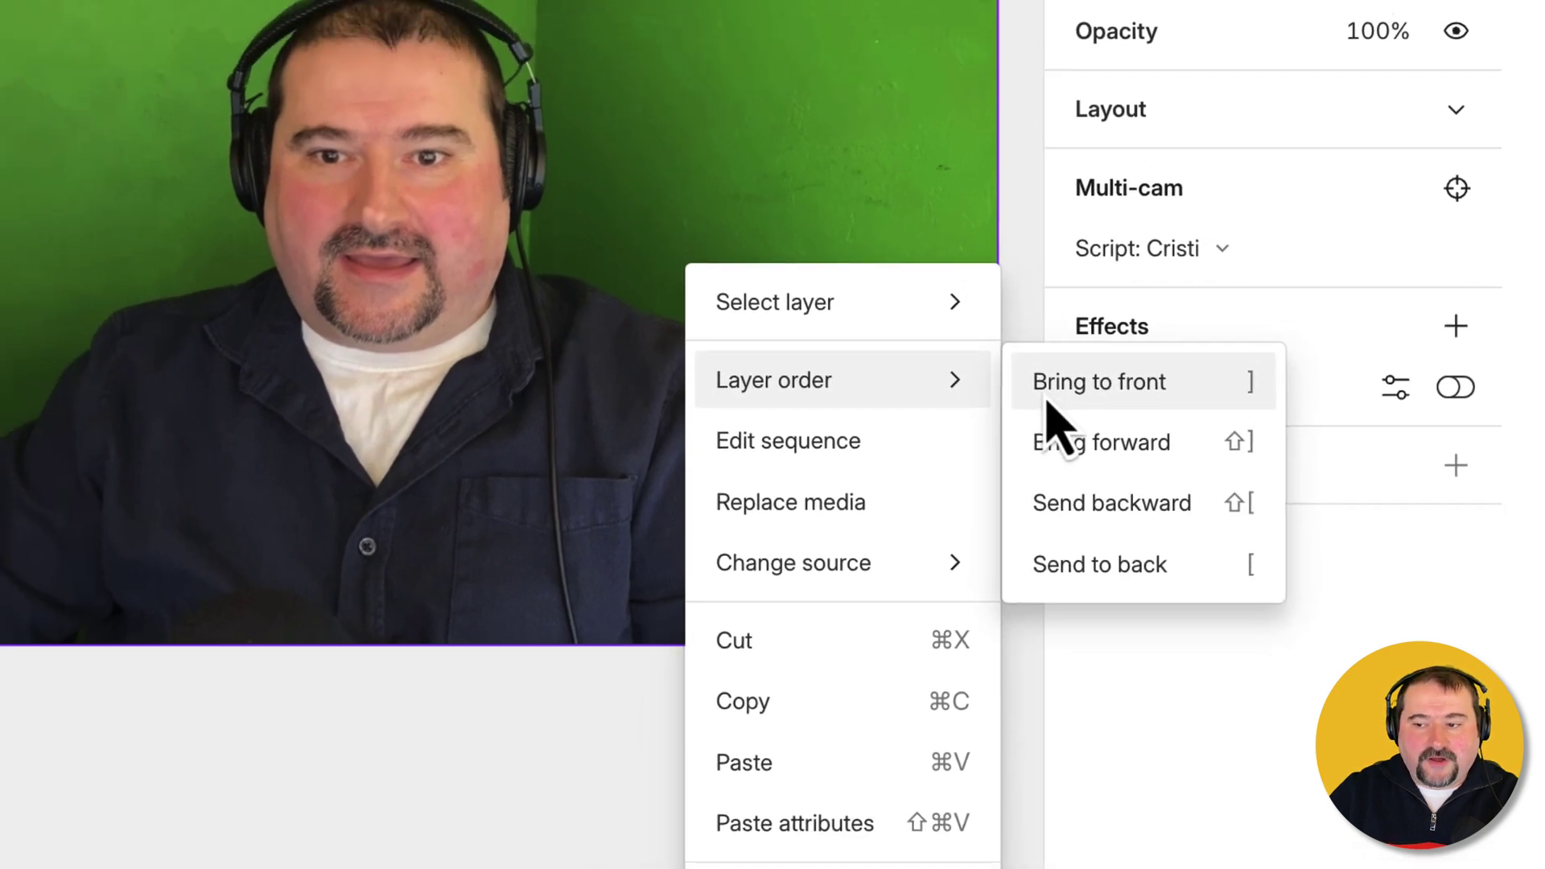
left_click(1047, 402)
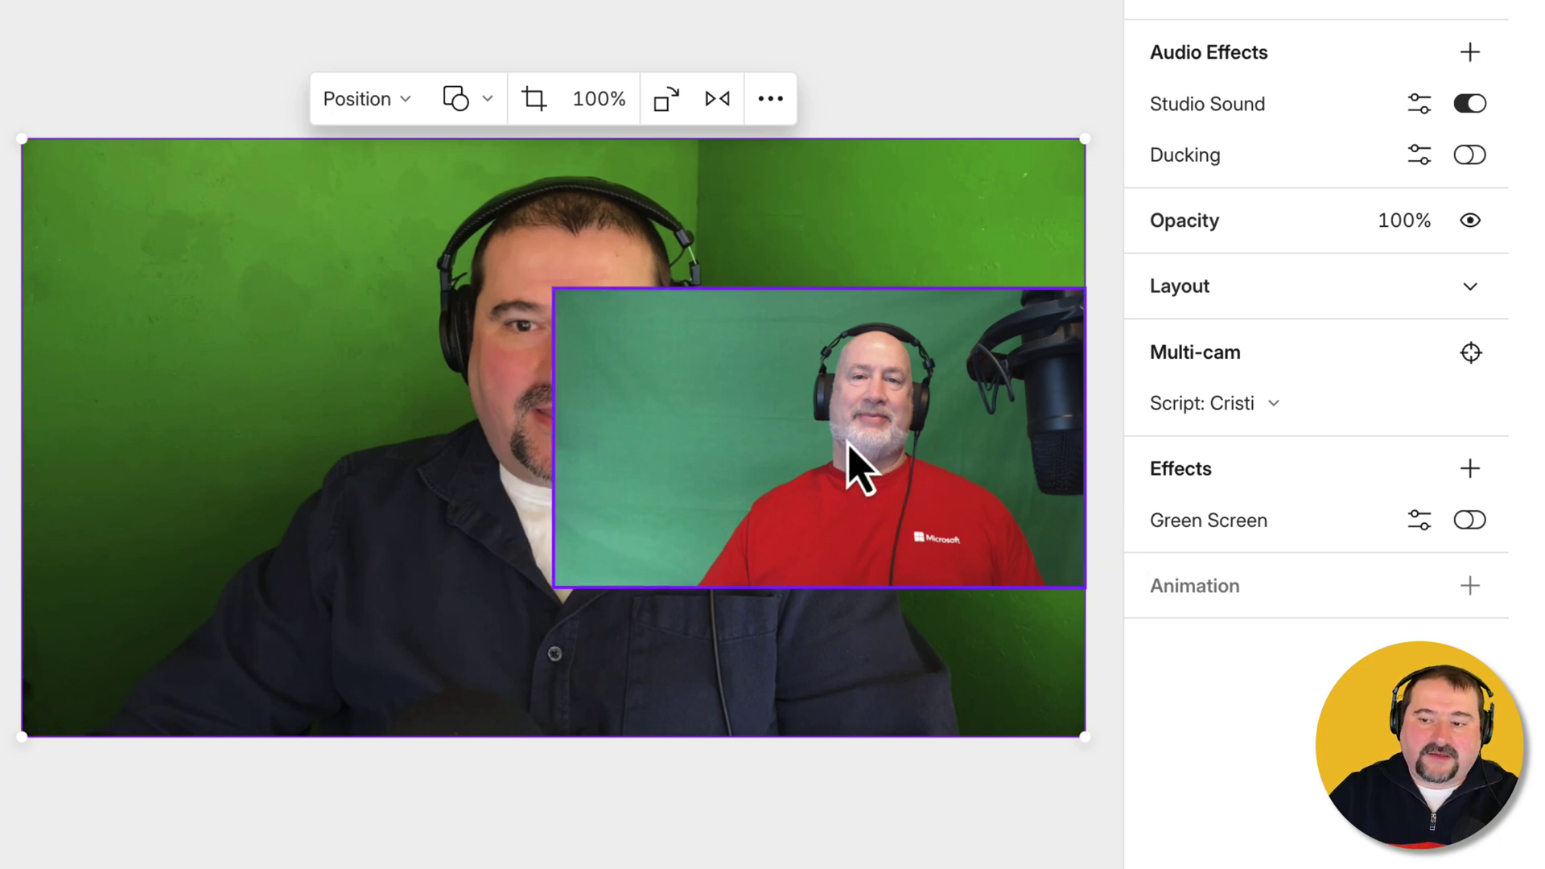
Shrink Chris's overlay, crop its left edge, and place it at the lower right
mouse_move(852, 465)
left_mouse_down()
mouse_move(861, 481)
mouse_move(688, 471)
mouse_move(370, 524)
left_mouse_up()
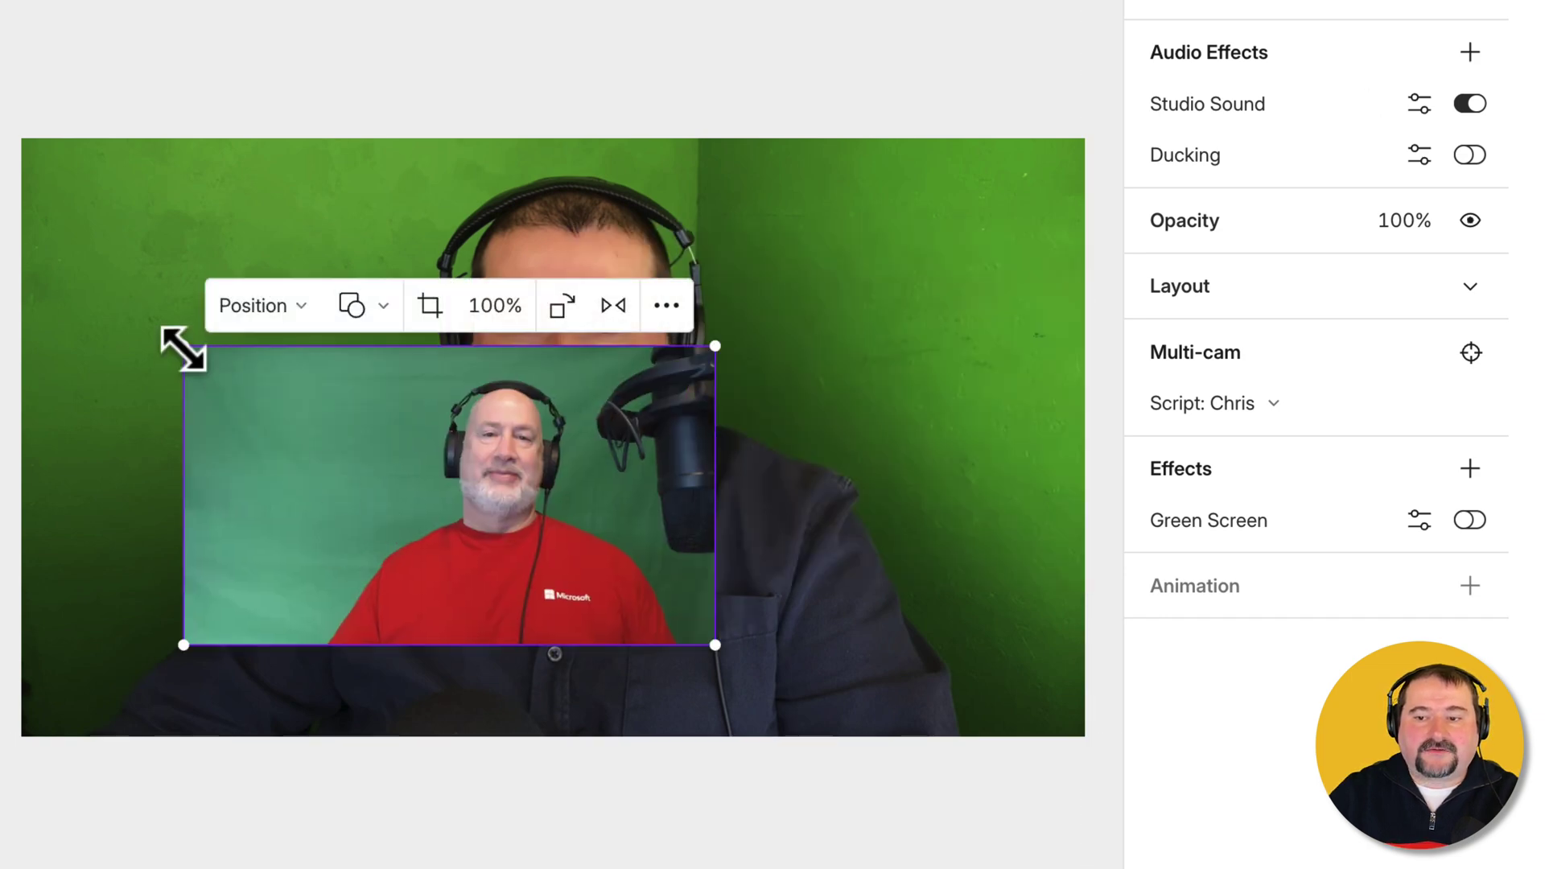
mouse_move(185, 345)
left_mouse_down()
mouse_move(307, 379)
mouse_move(332, 394)
mouse_move(328, 428)
left_mouse_up()
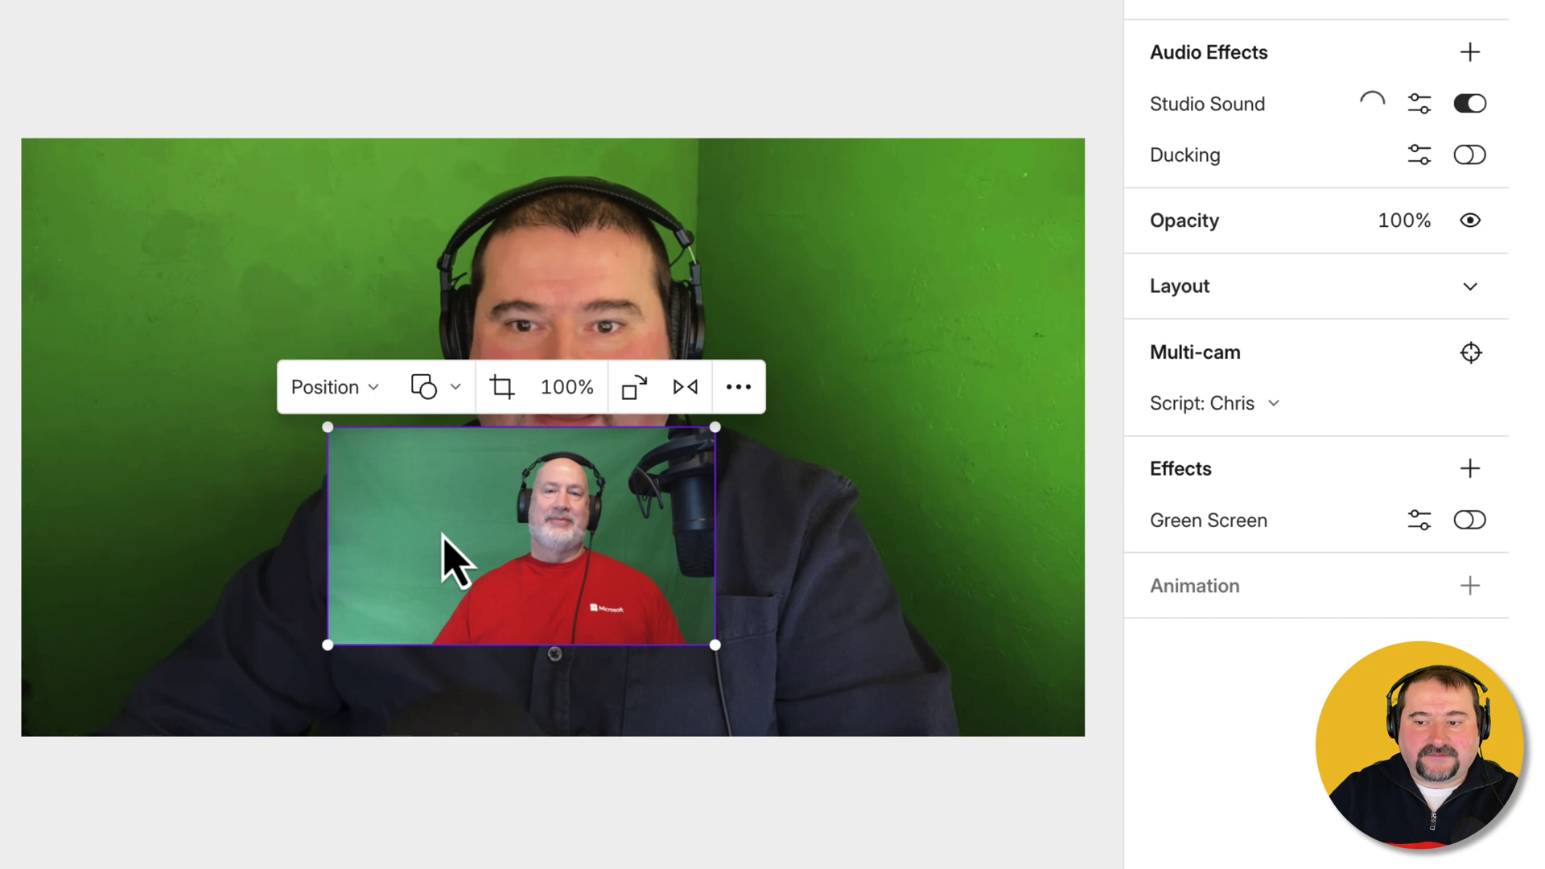
double_click(444, 556)
left_click_drag(260, 503, 349, 507)
key("Return")
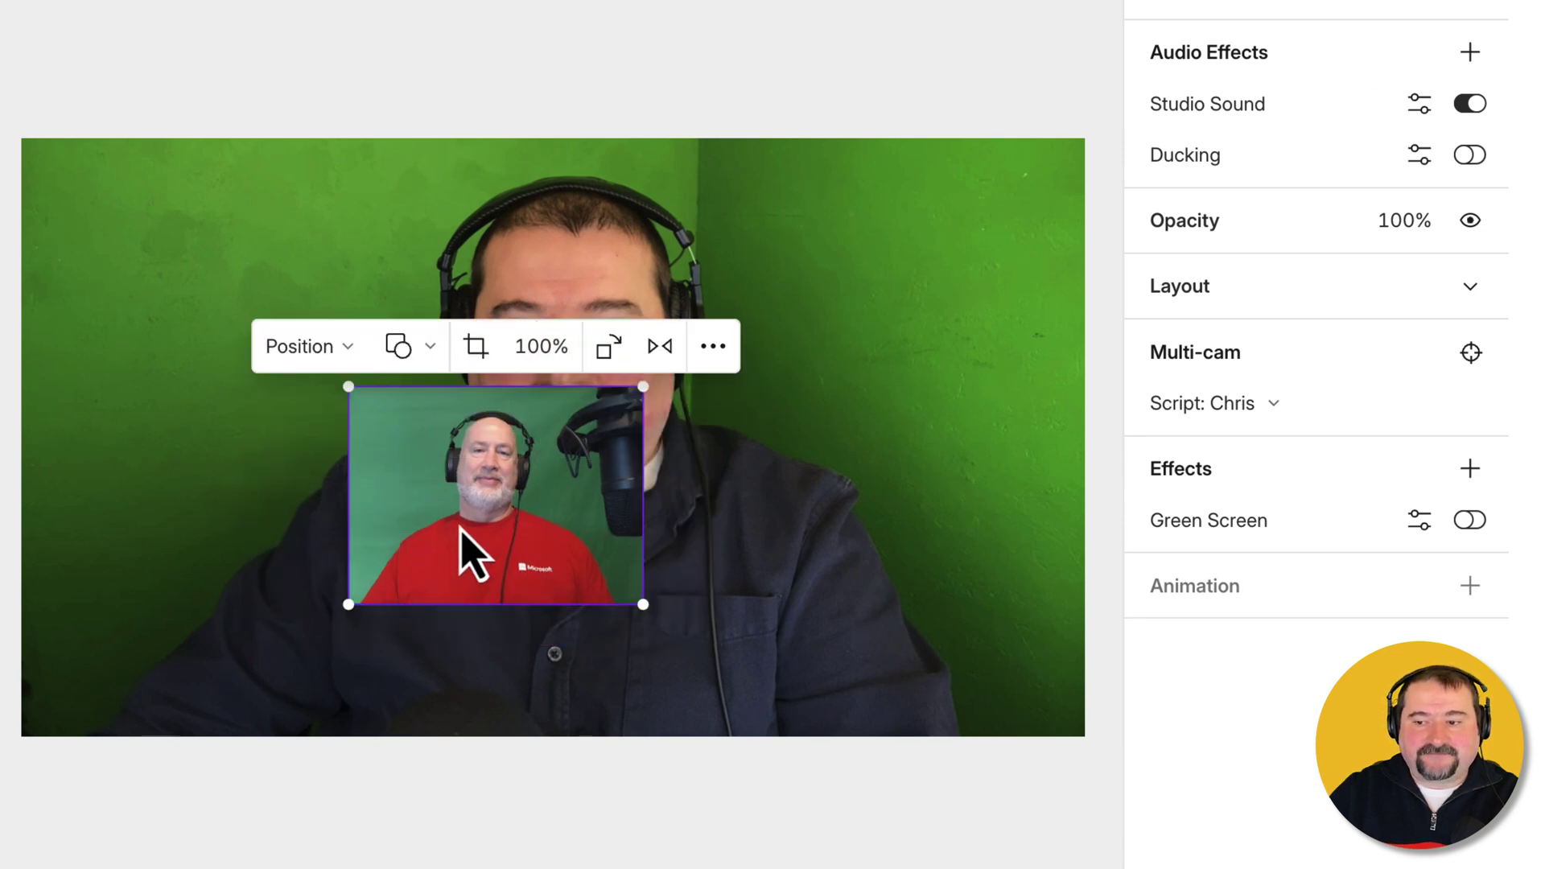
left_click_drag(464, 550, 856, 637)
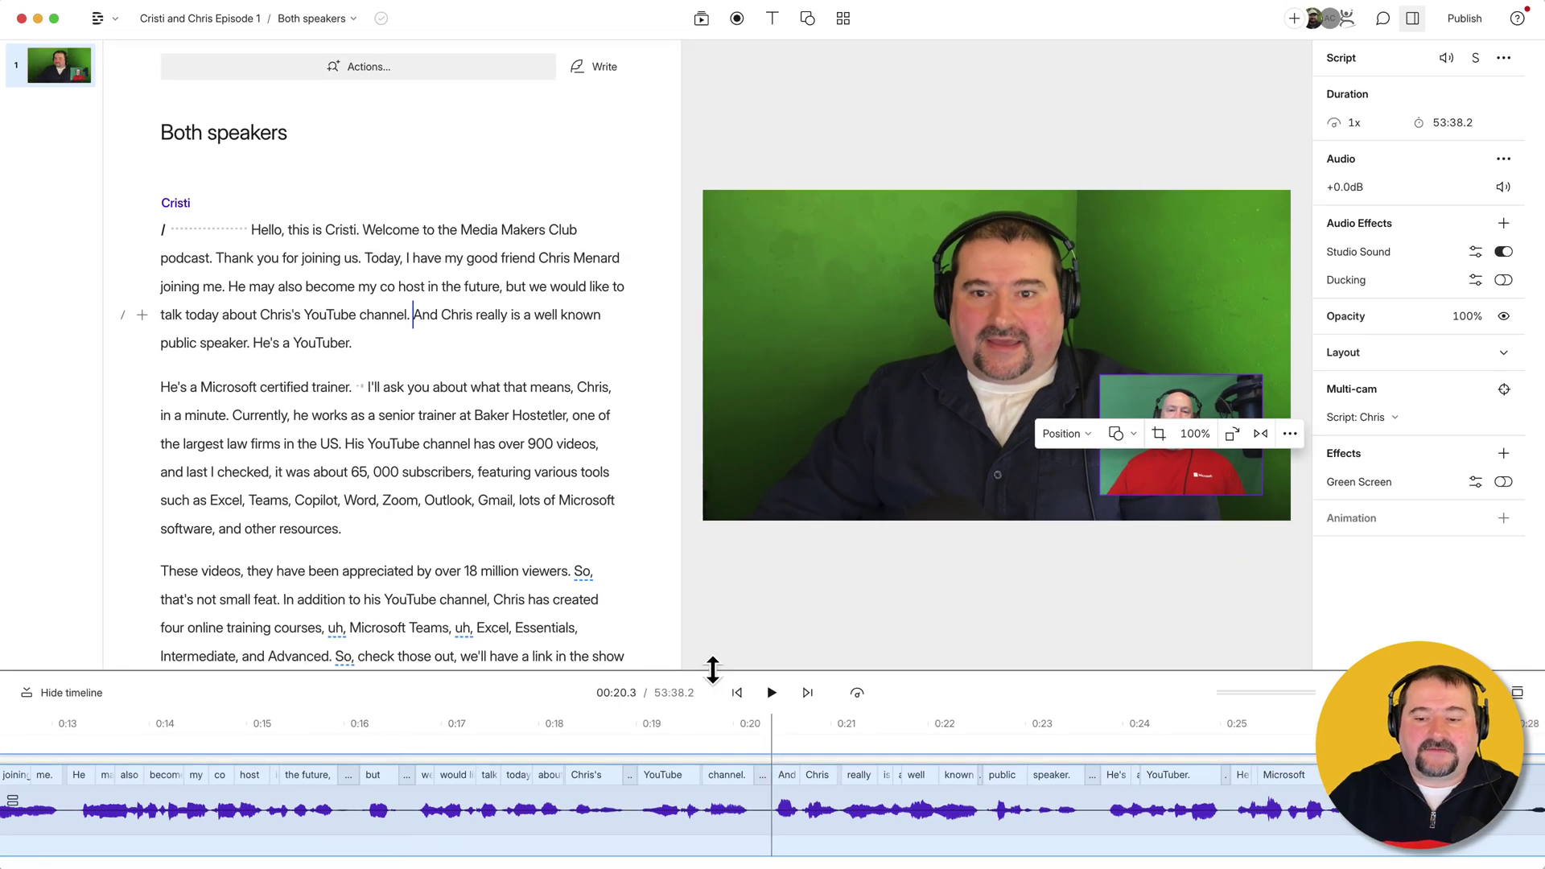
Drag the timeline divider upward to make the timeline taller
left_click_drag(712, 670, 713, 600)
scroll(713, 792, "down", 3)
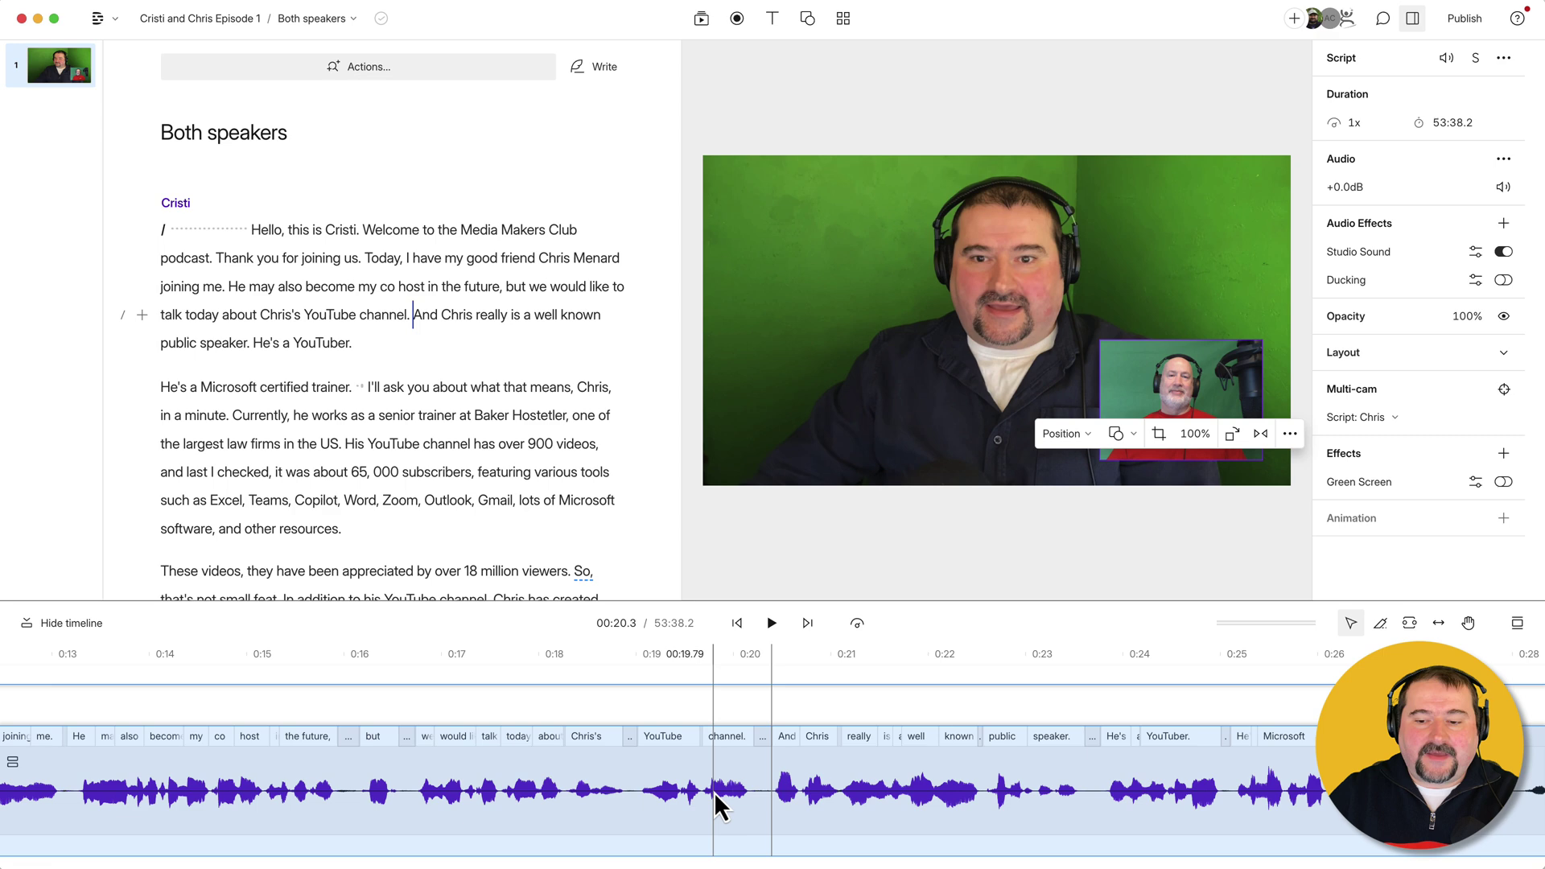
scroll(727, 781, "down", 3)
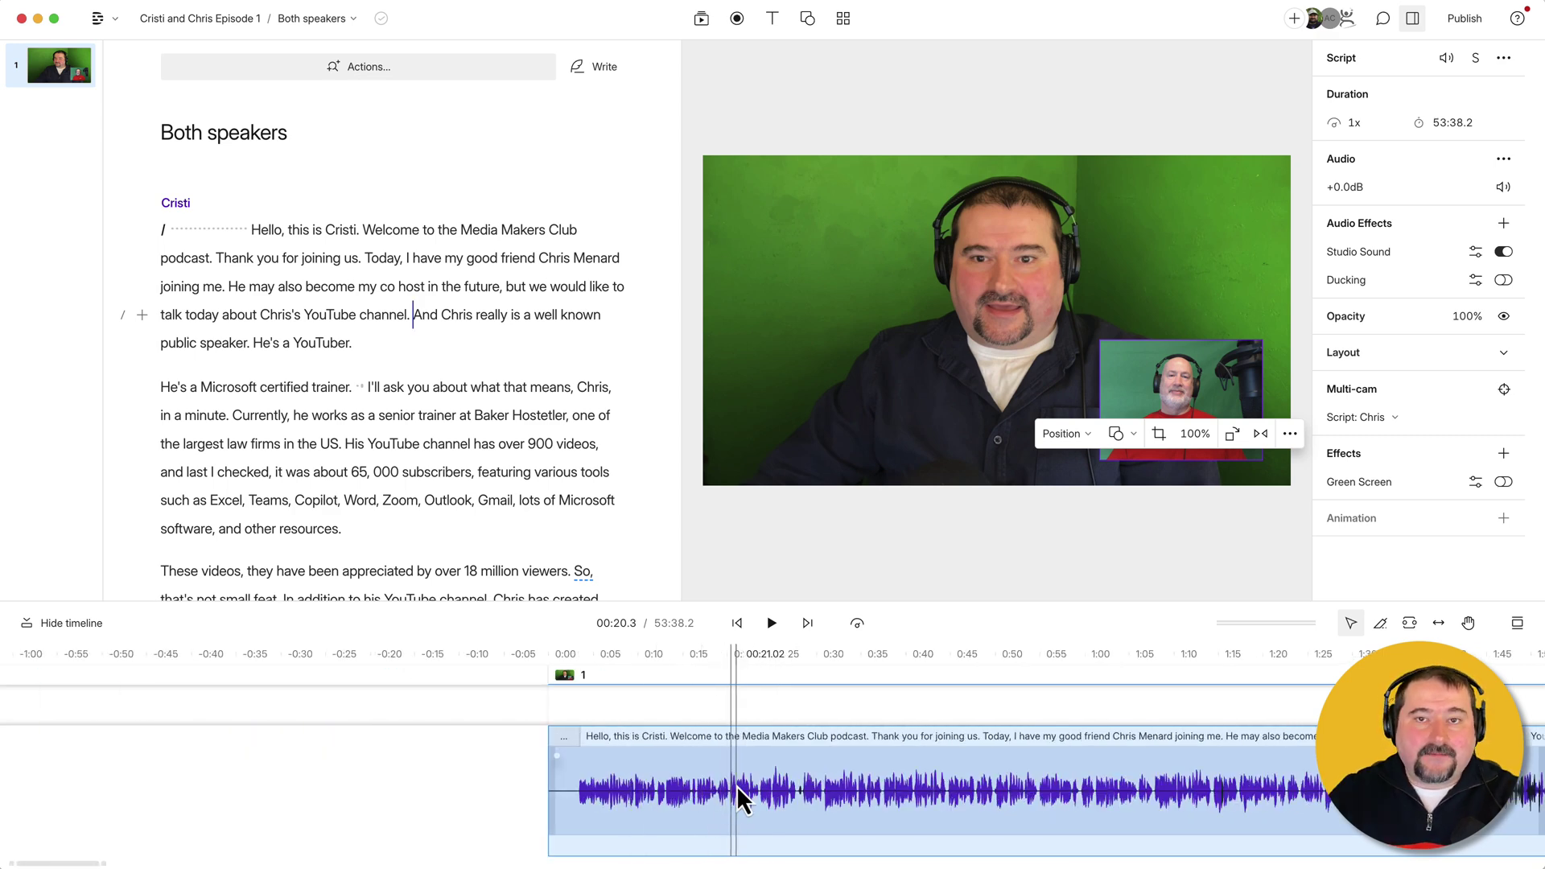
scroll(737, 786, "right", 5)
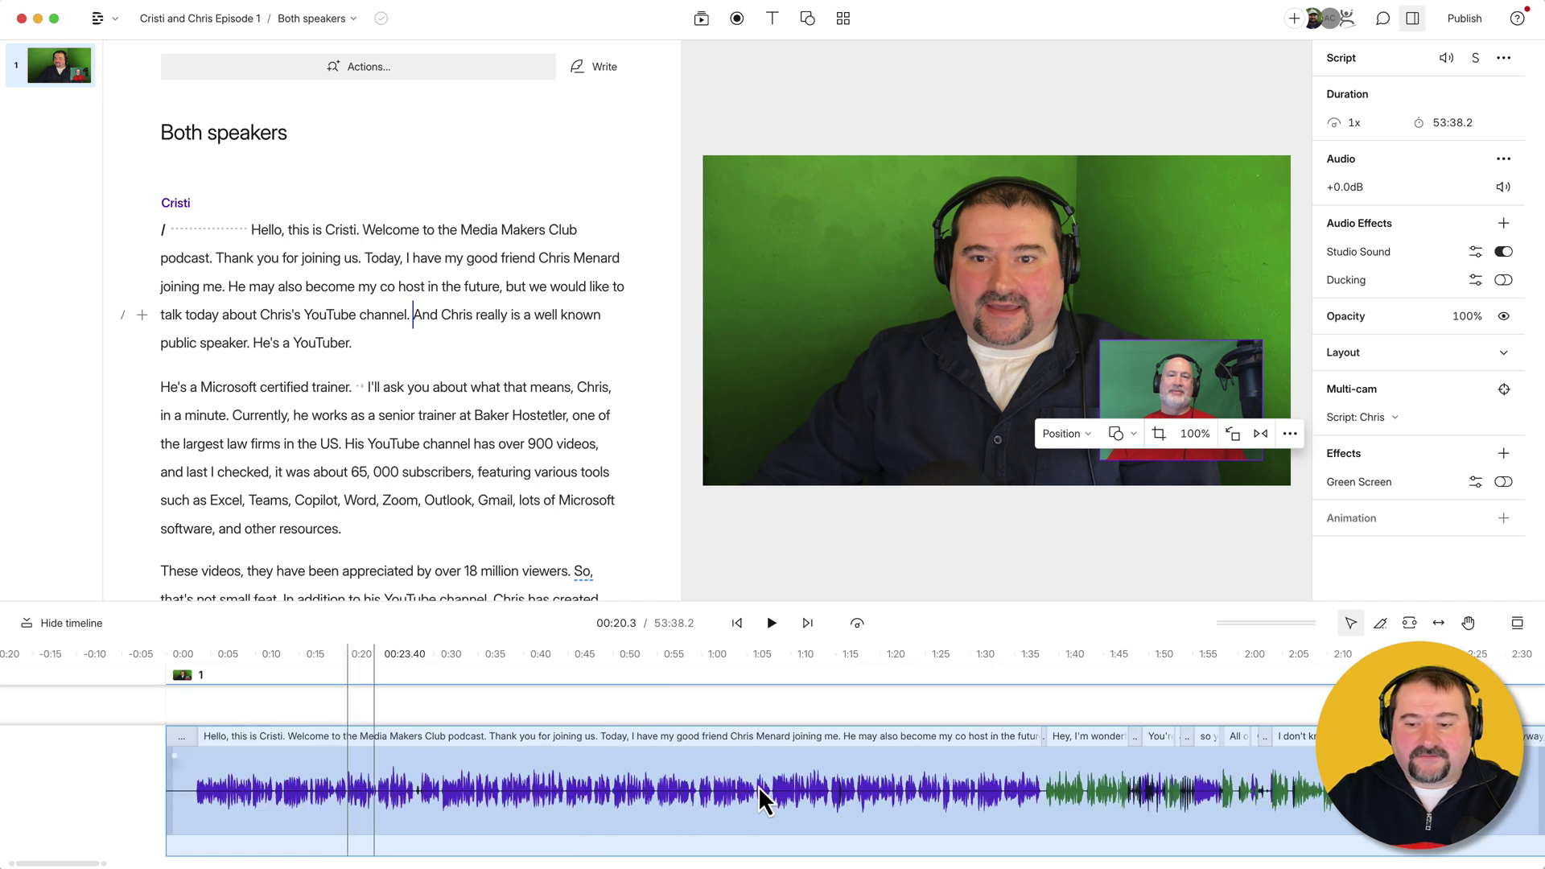
scroll(759, 786, "right", 2)
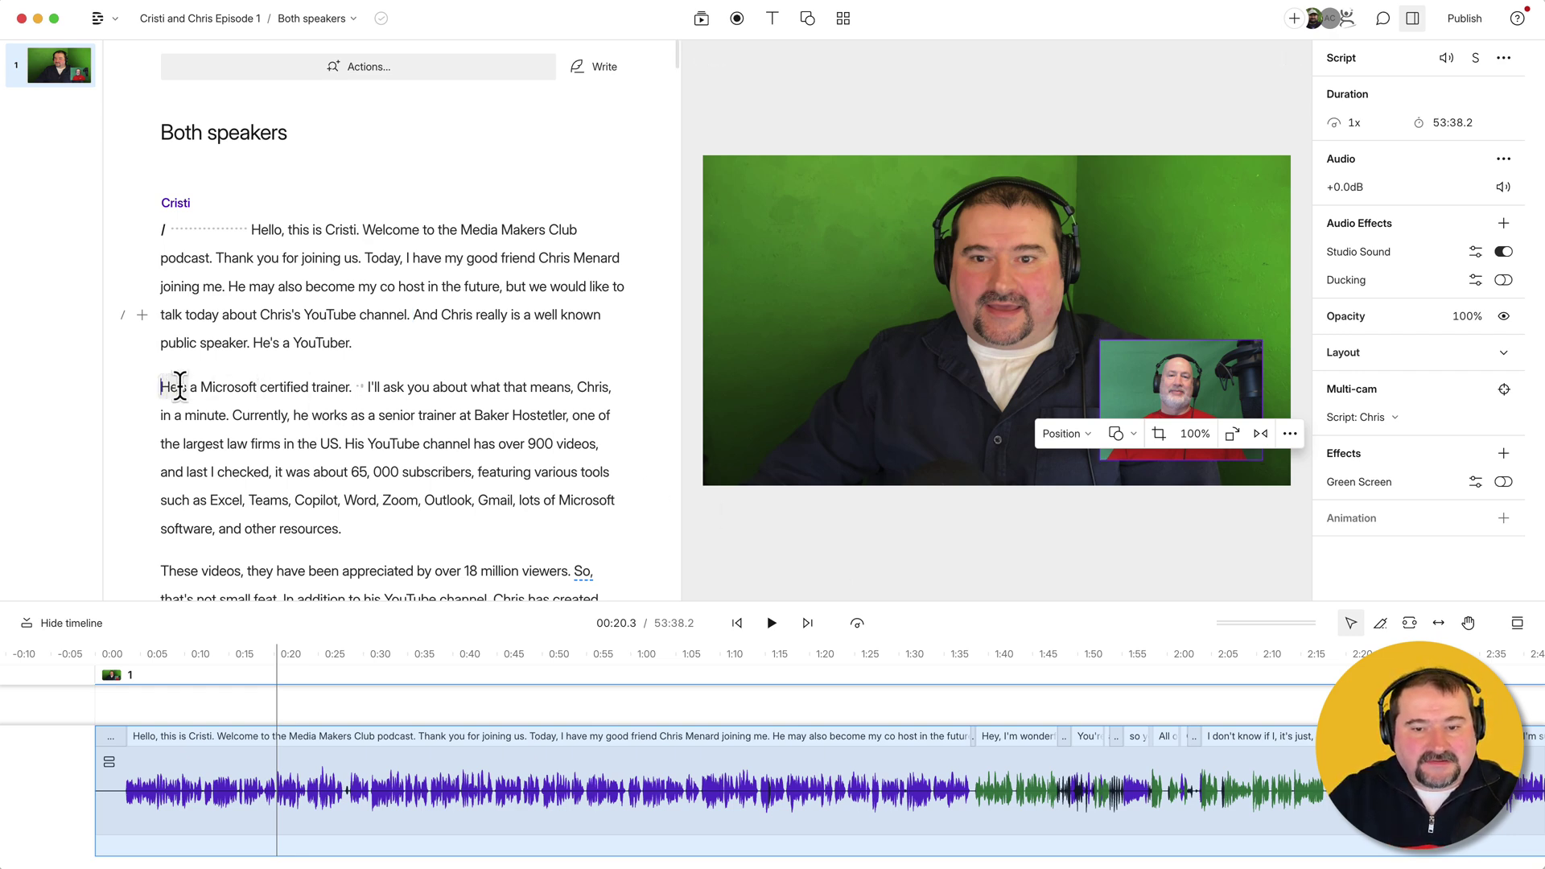
Delete the 'He's a Microsoft certified trainer…' paragraph from the script
mouse_move(162, 386)
left_mouse_down()
mouse_move(301, 396)
mouse_move(346, 528)
left_mouse_up()
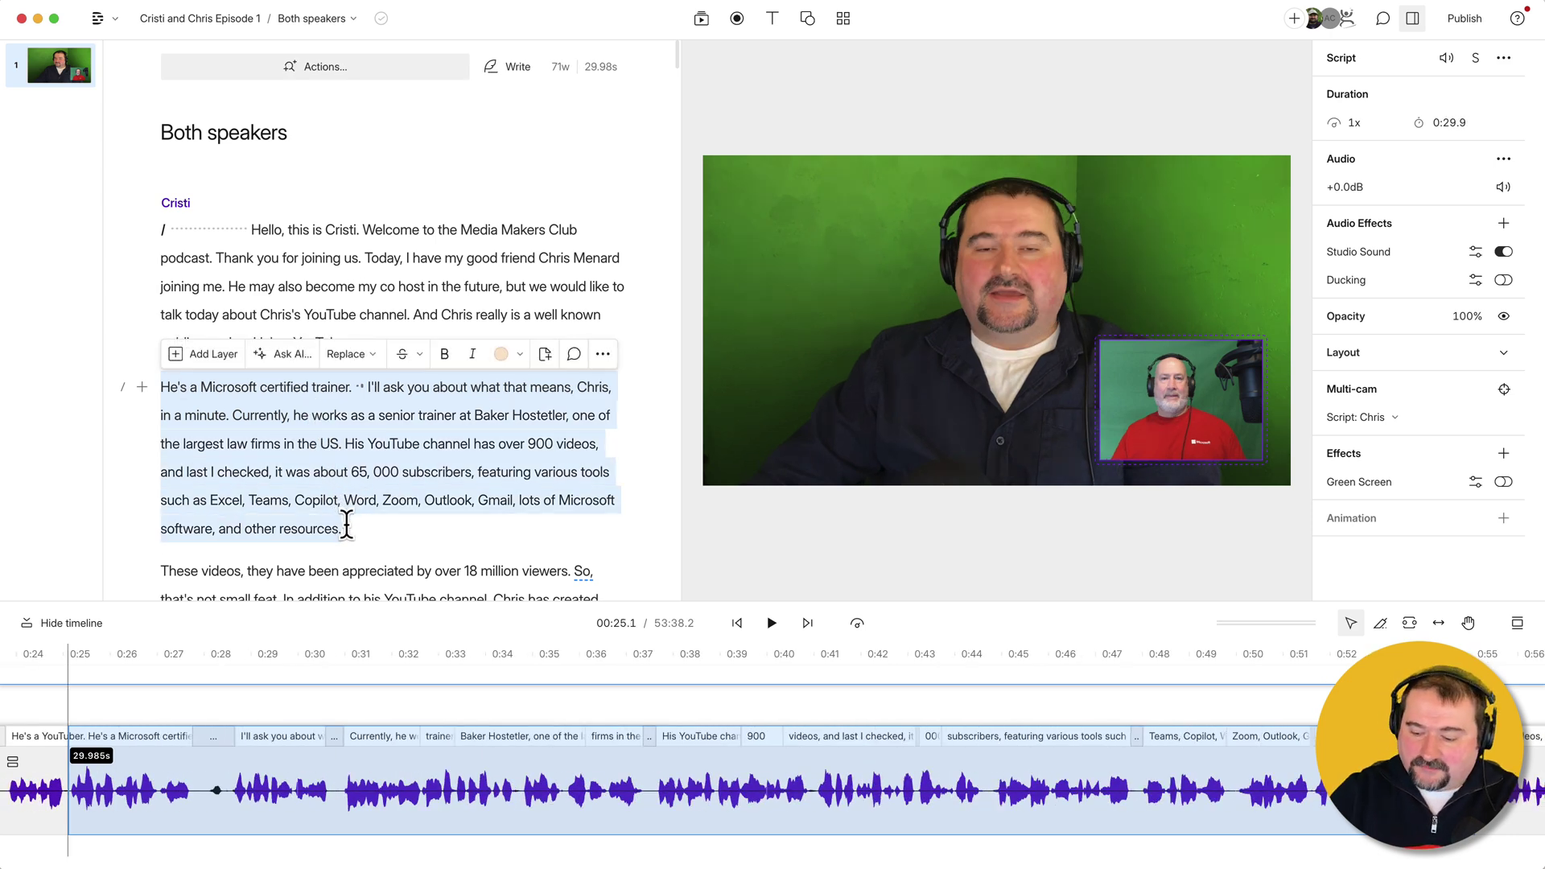
key("Delete")
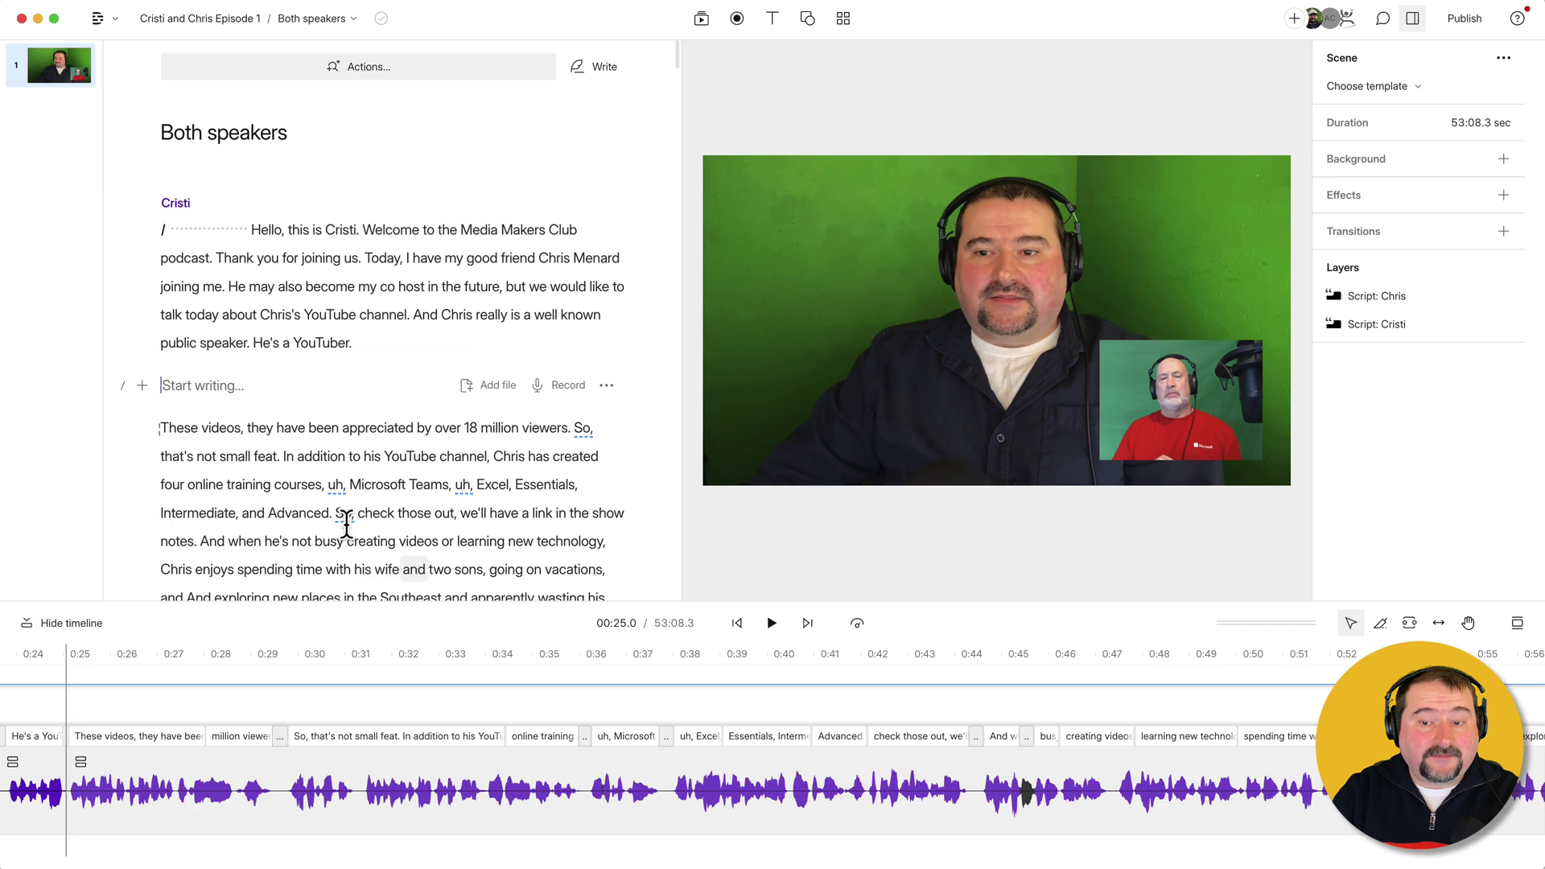
left_click(271, 344)
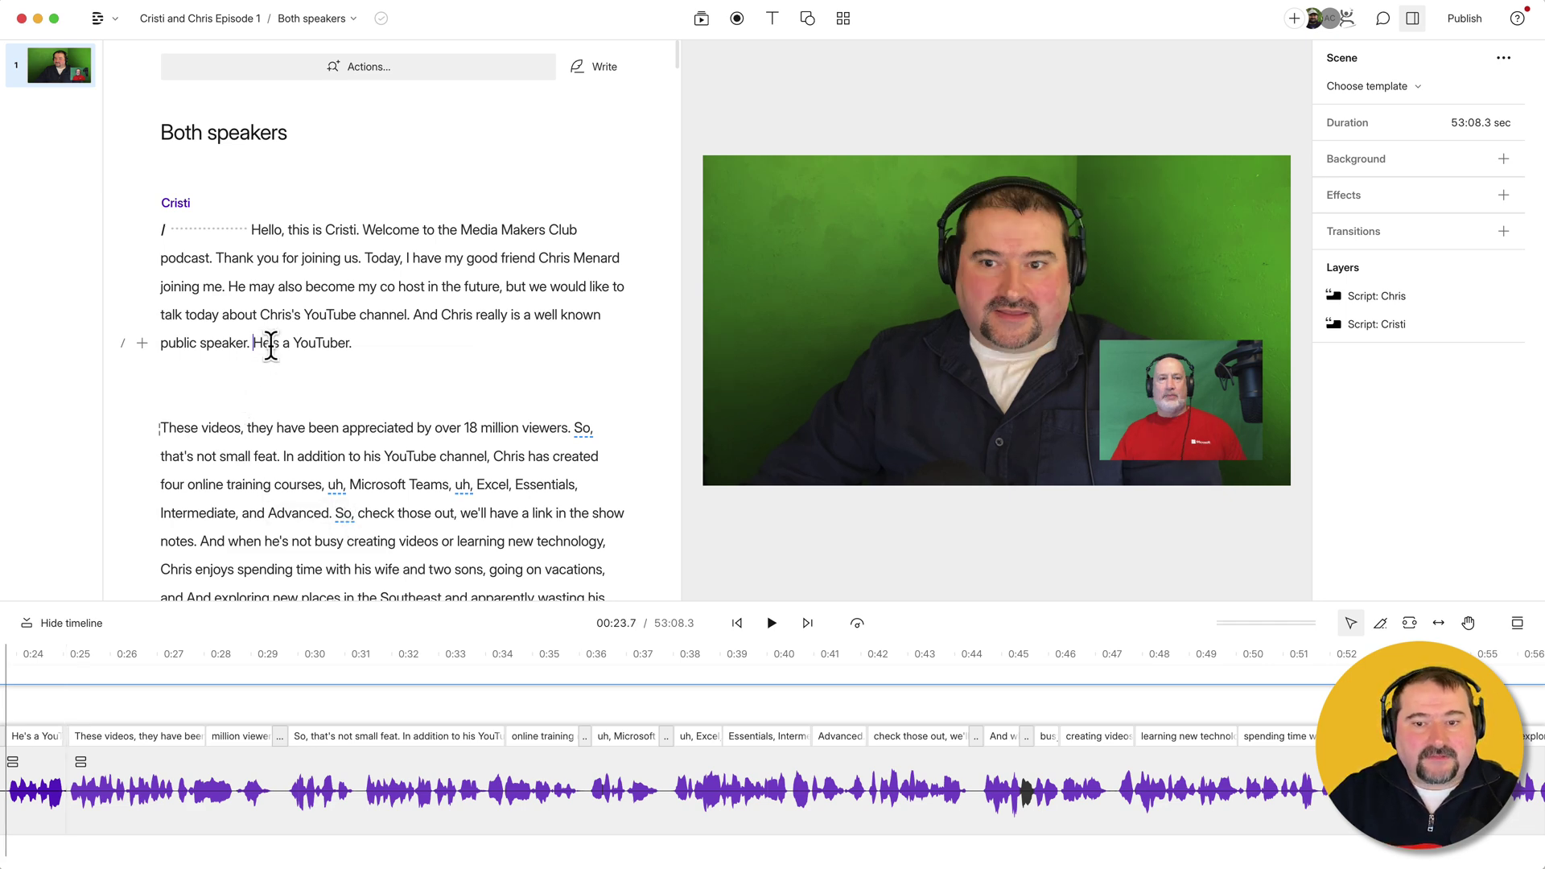
scroll(331, 484, "down", 5)
scroll(331, 423, "up", 2)
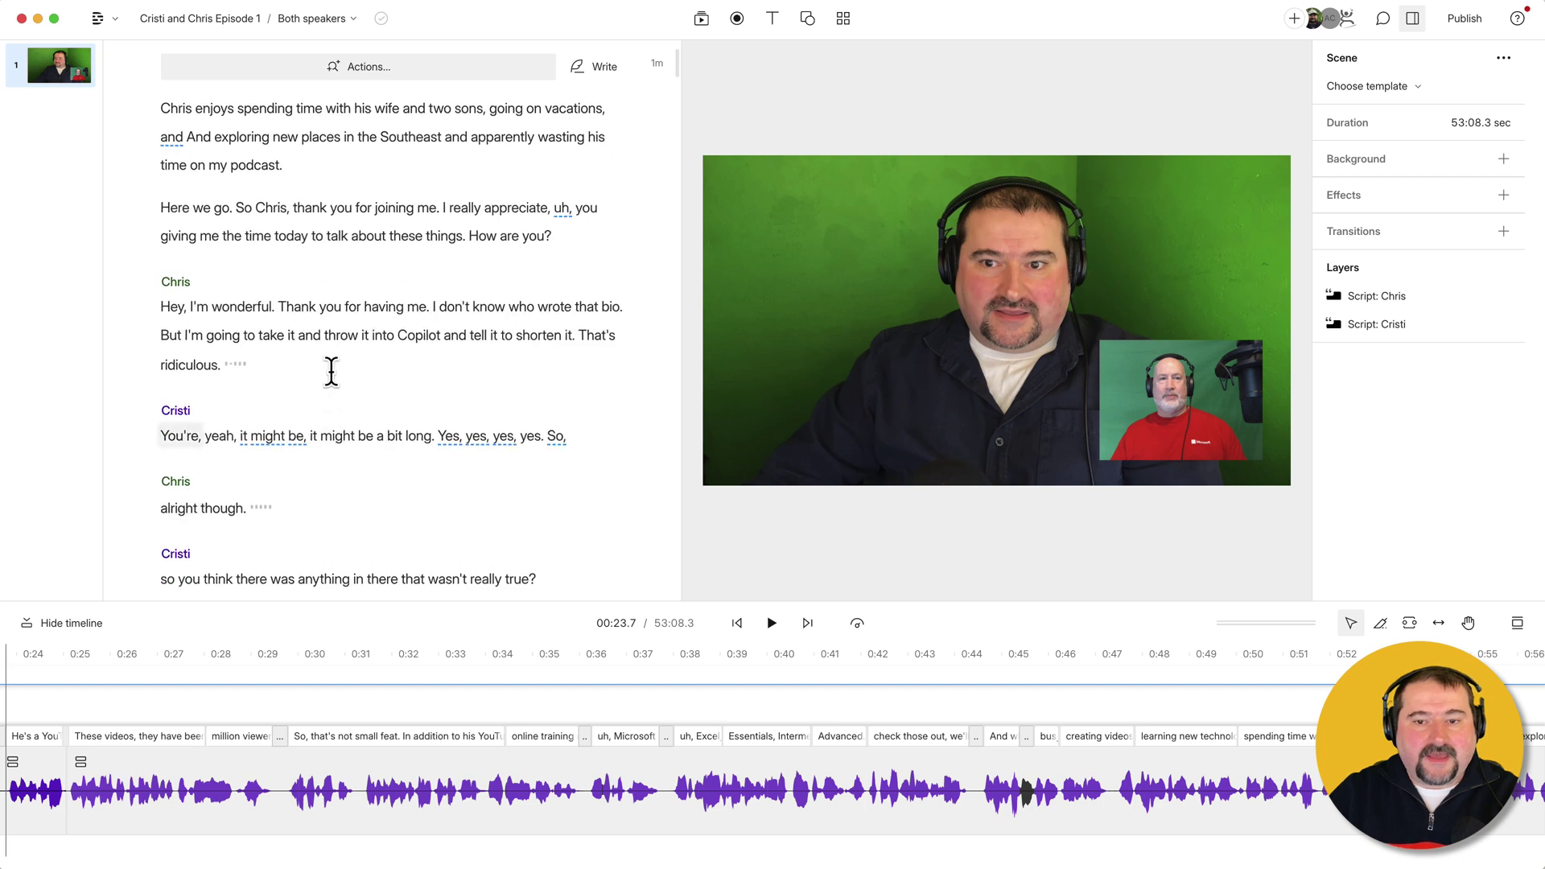
Jump to Chris's first reply and select the 'Here we go' paragraph
left_click(431, 239)
left_click(419, 303)
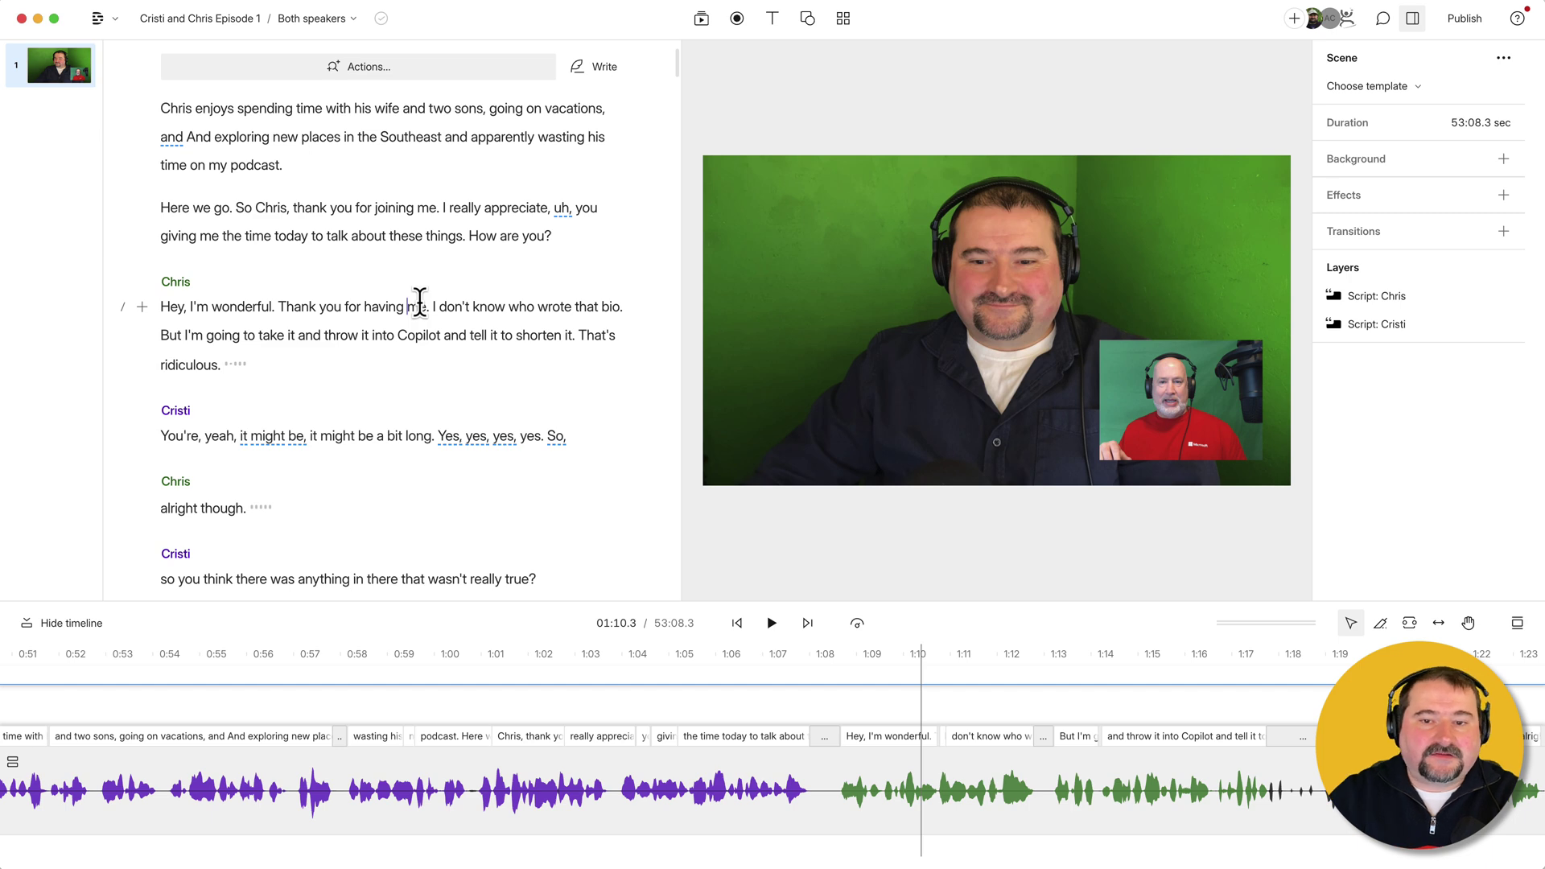
left_click_drag(162, 208, 562, 240)
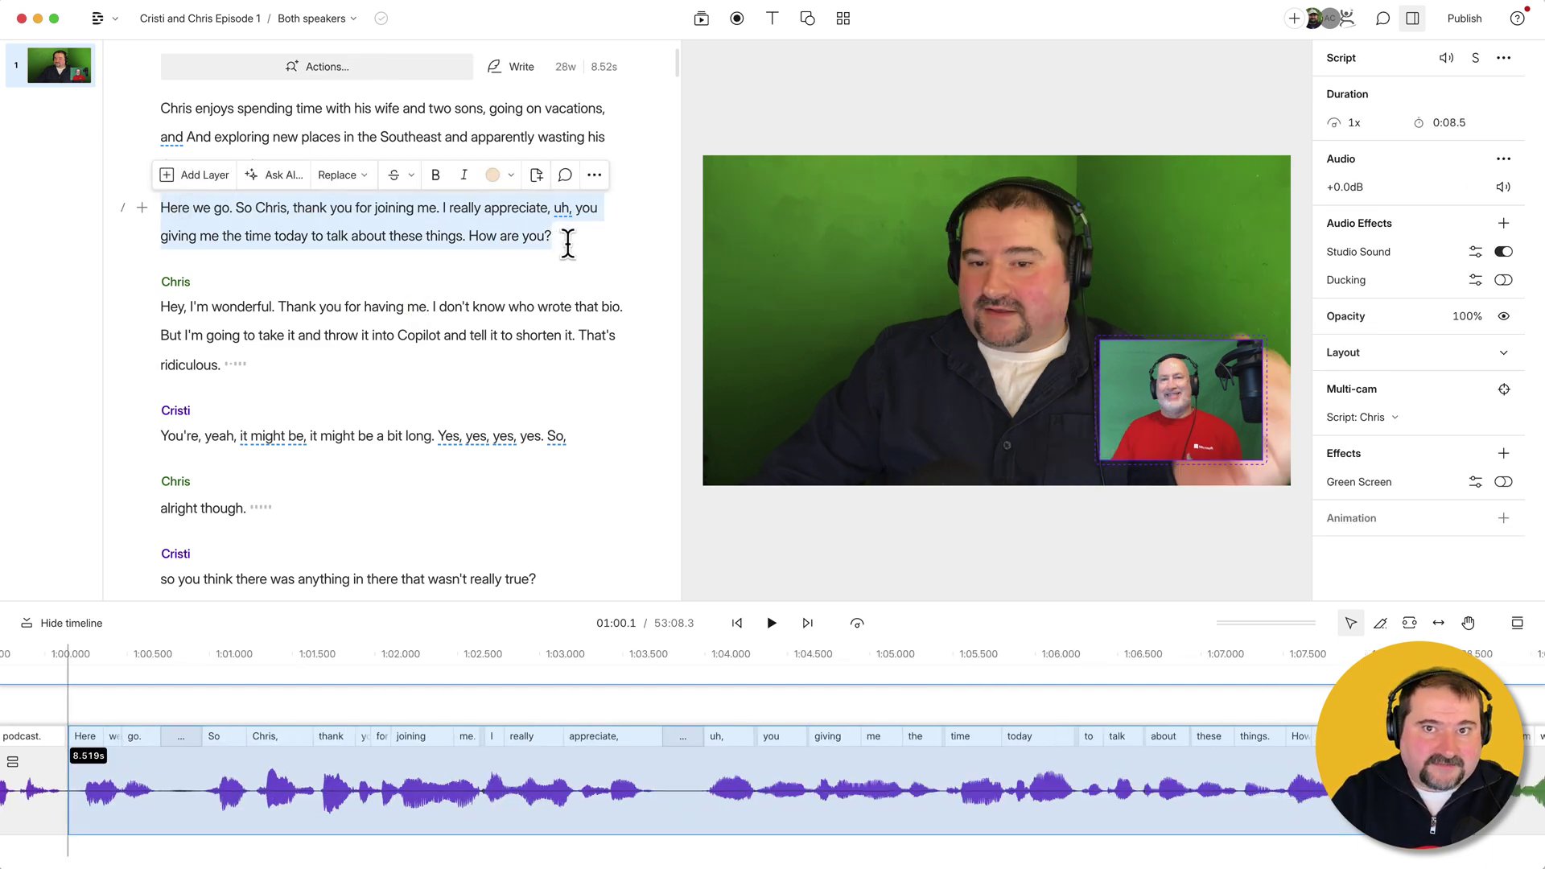
Delete the opening words 'Hello, this is Cristi' from the script
left_click(521, 341)
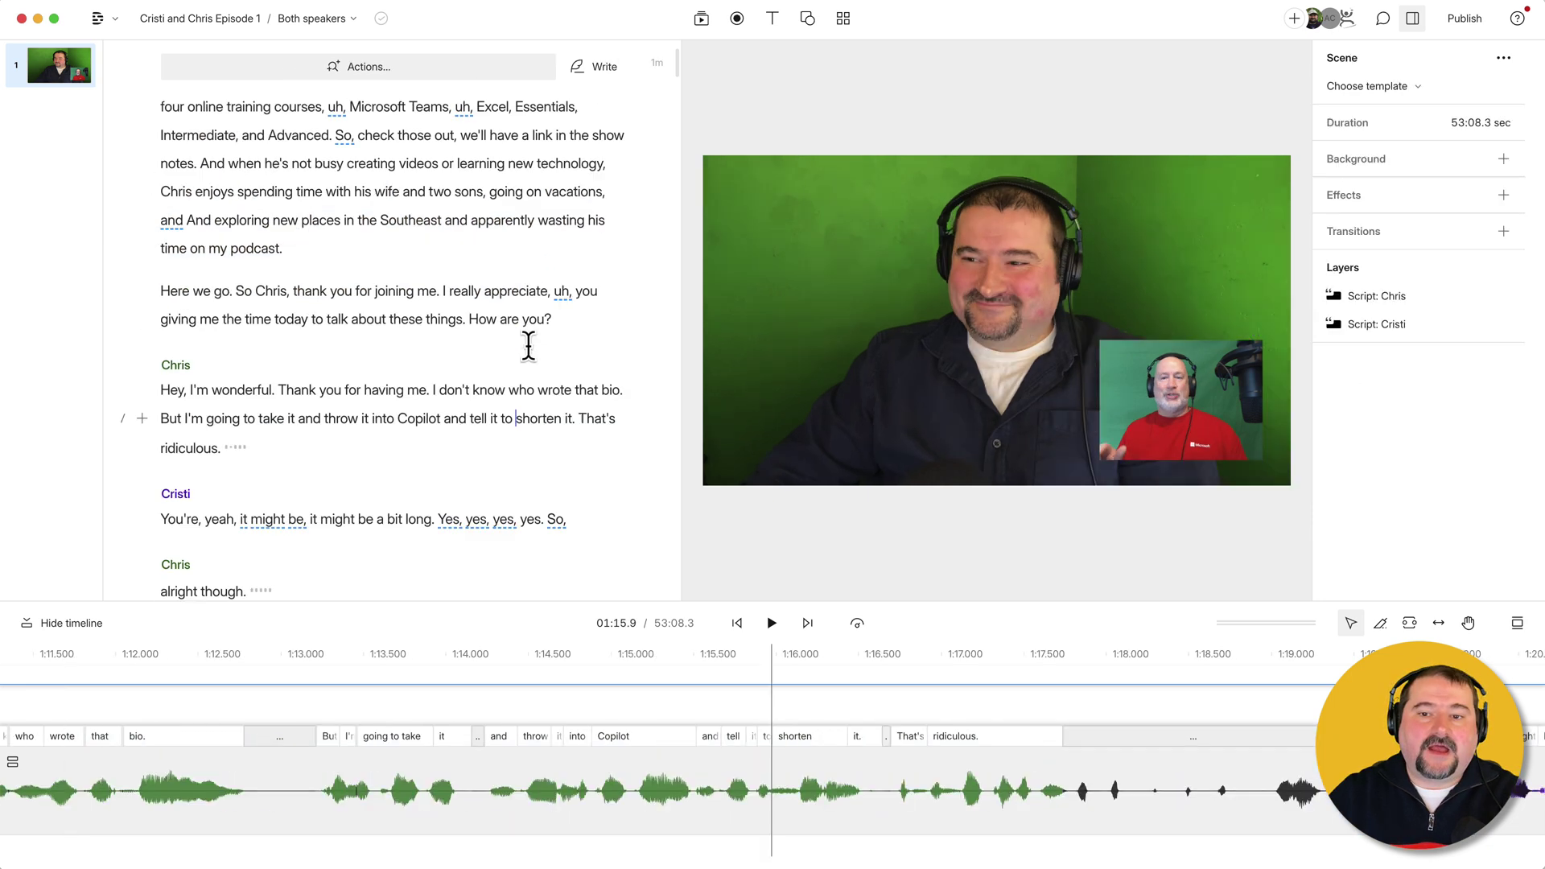
scroll(528, 342, "up", 5)
left_click_drag(251, 227, 358, 219)
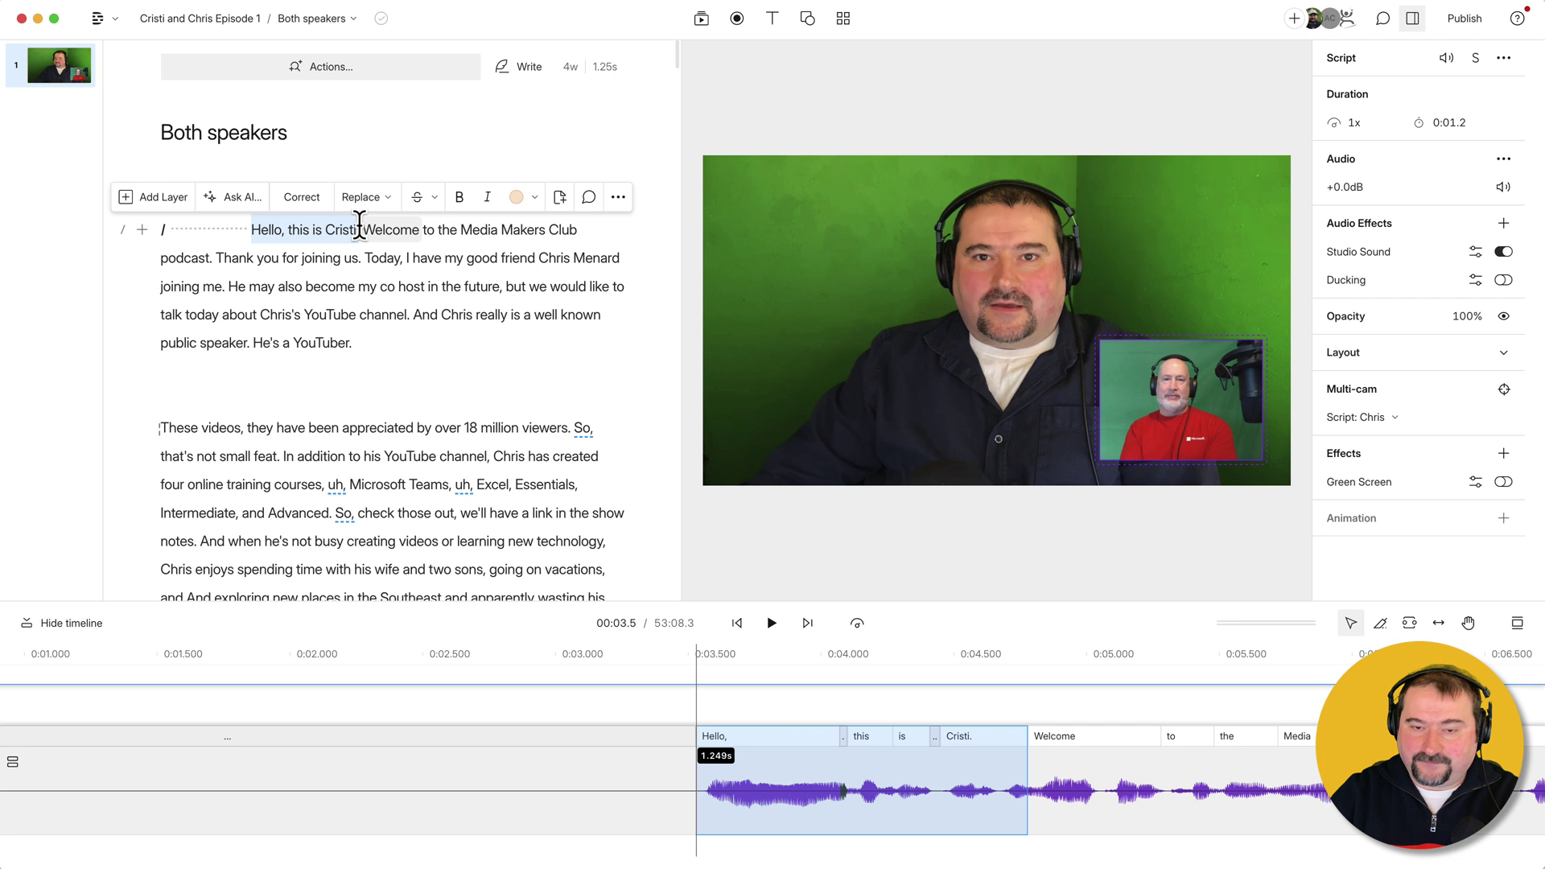
key("BackSpace")
Play back the new opening and return the playhead to 'Welcome'
left_click(210, 231)
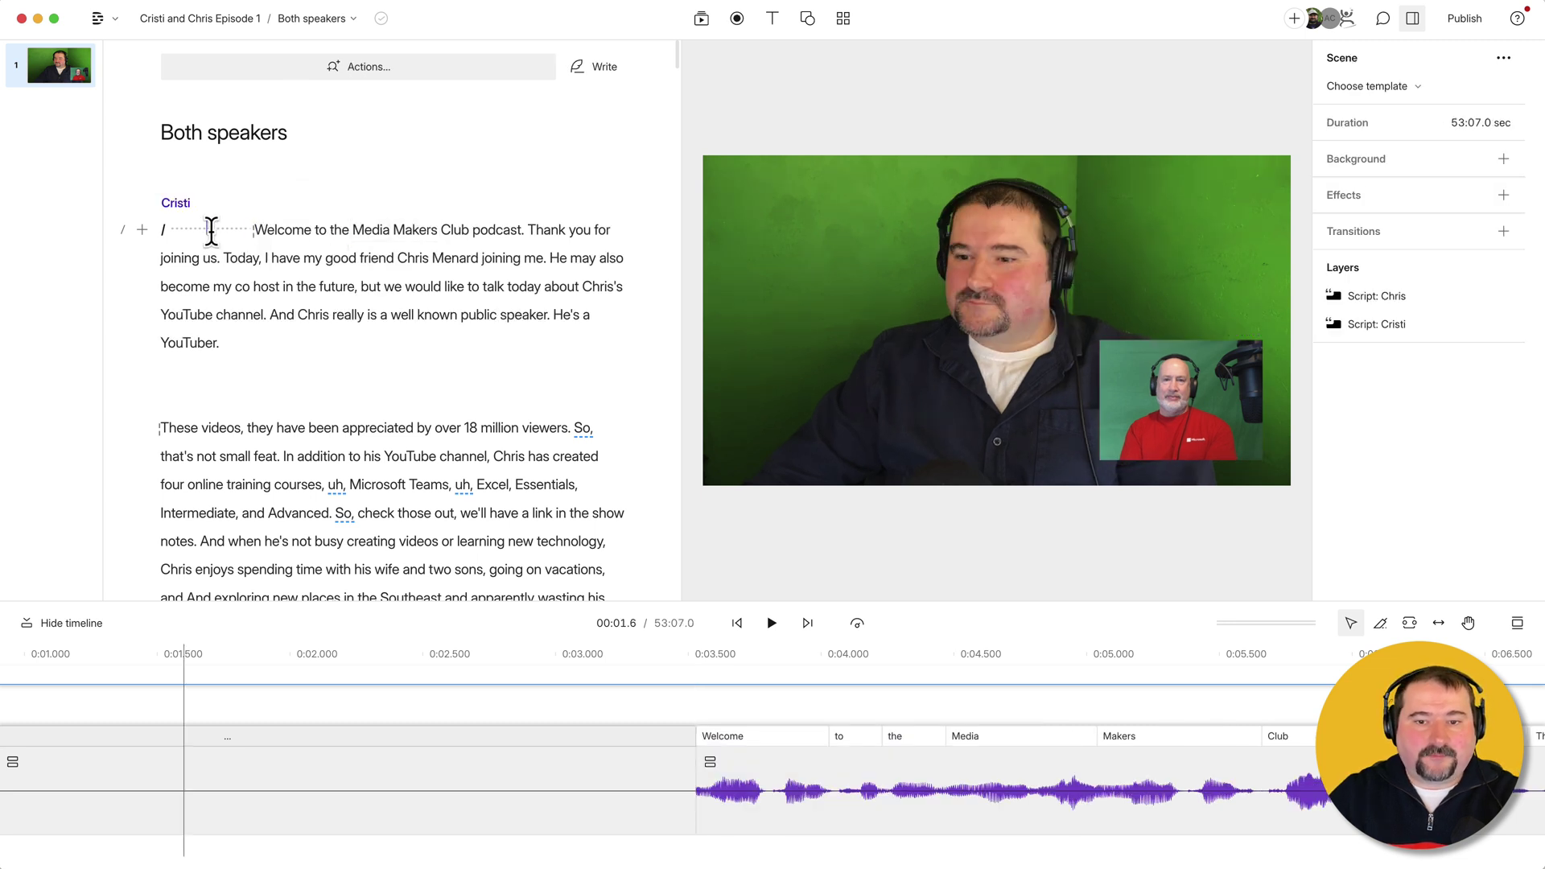
key("space")
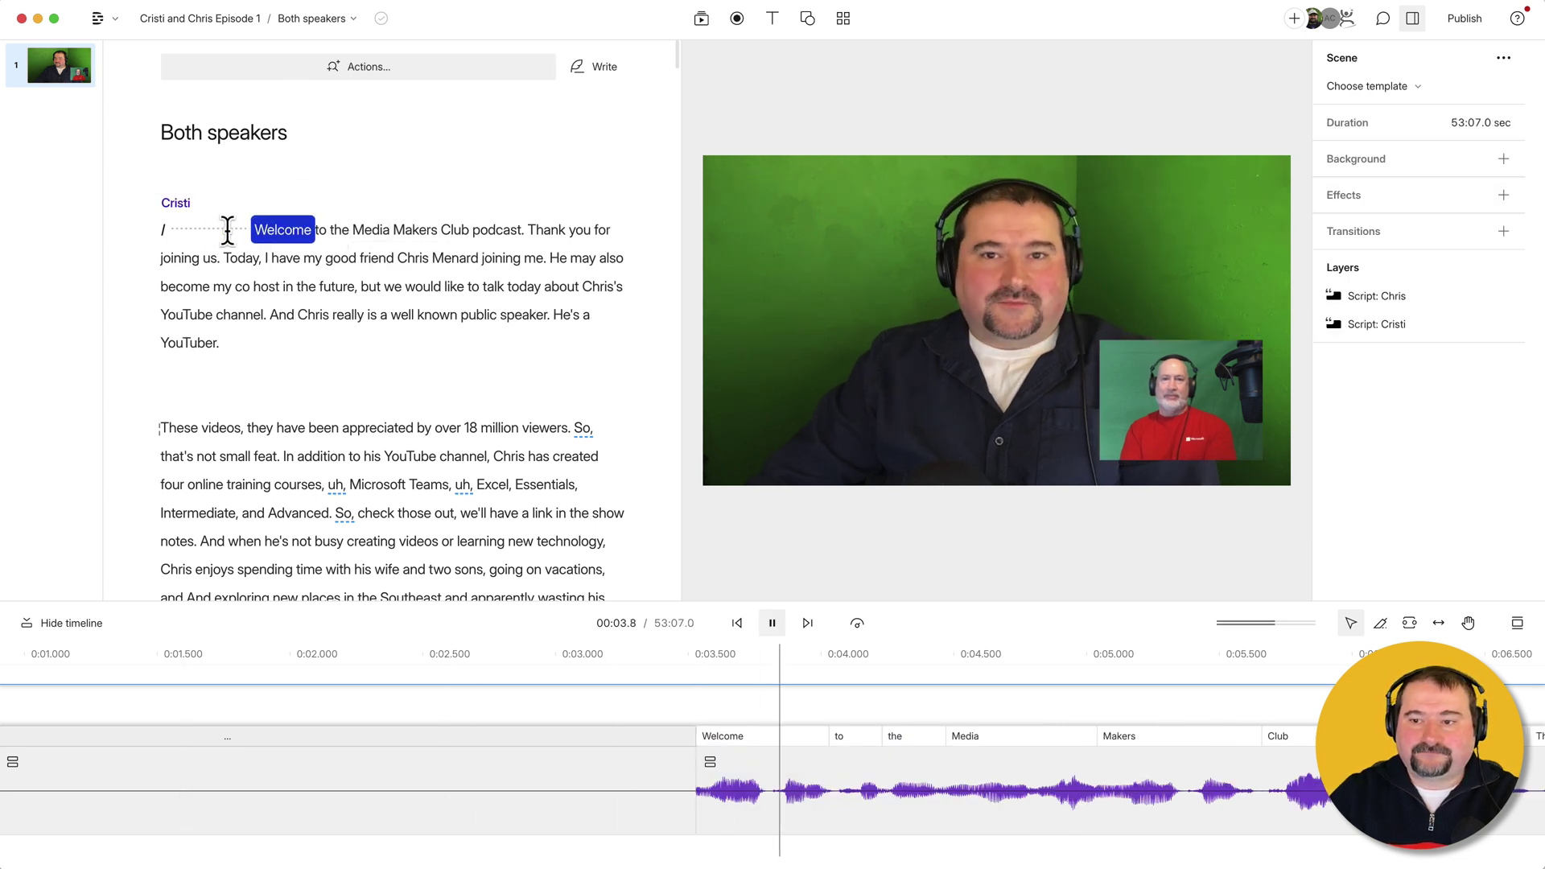
key("space")
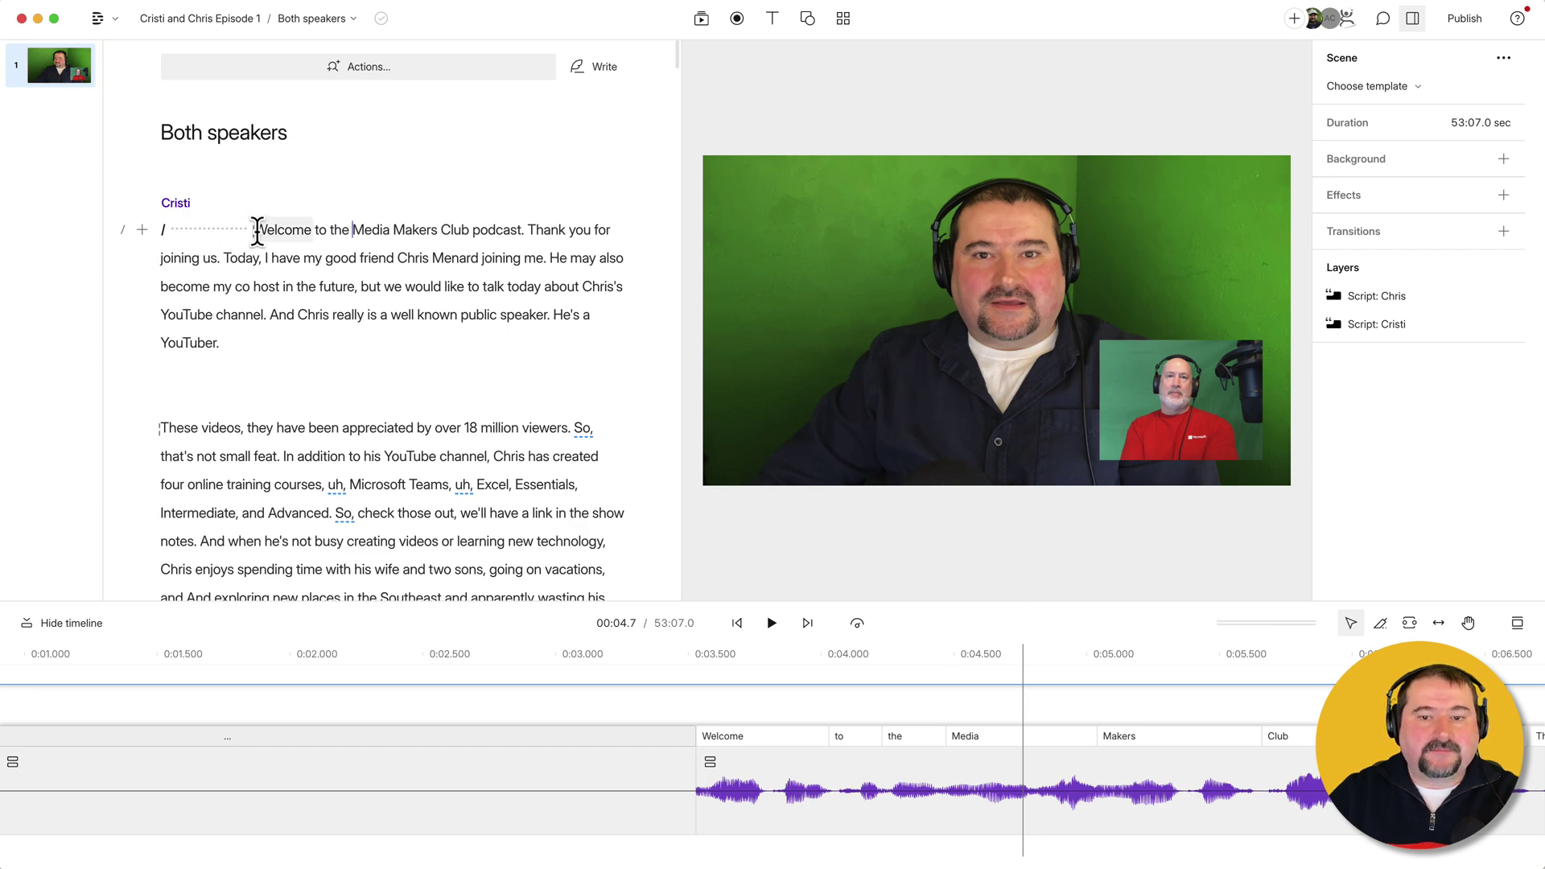
left_click(255, 230)
right_click(718, 780)
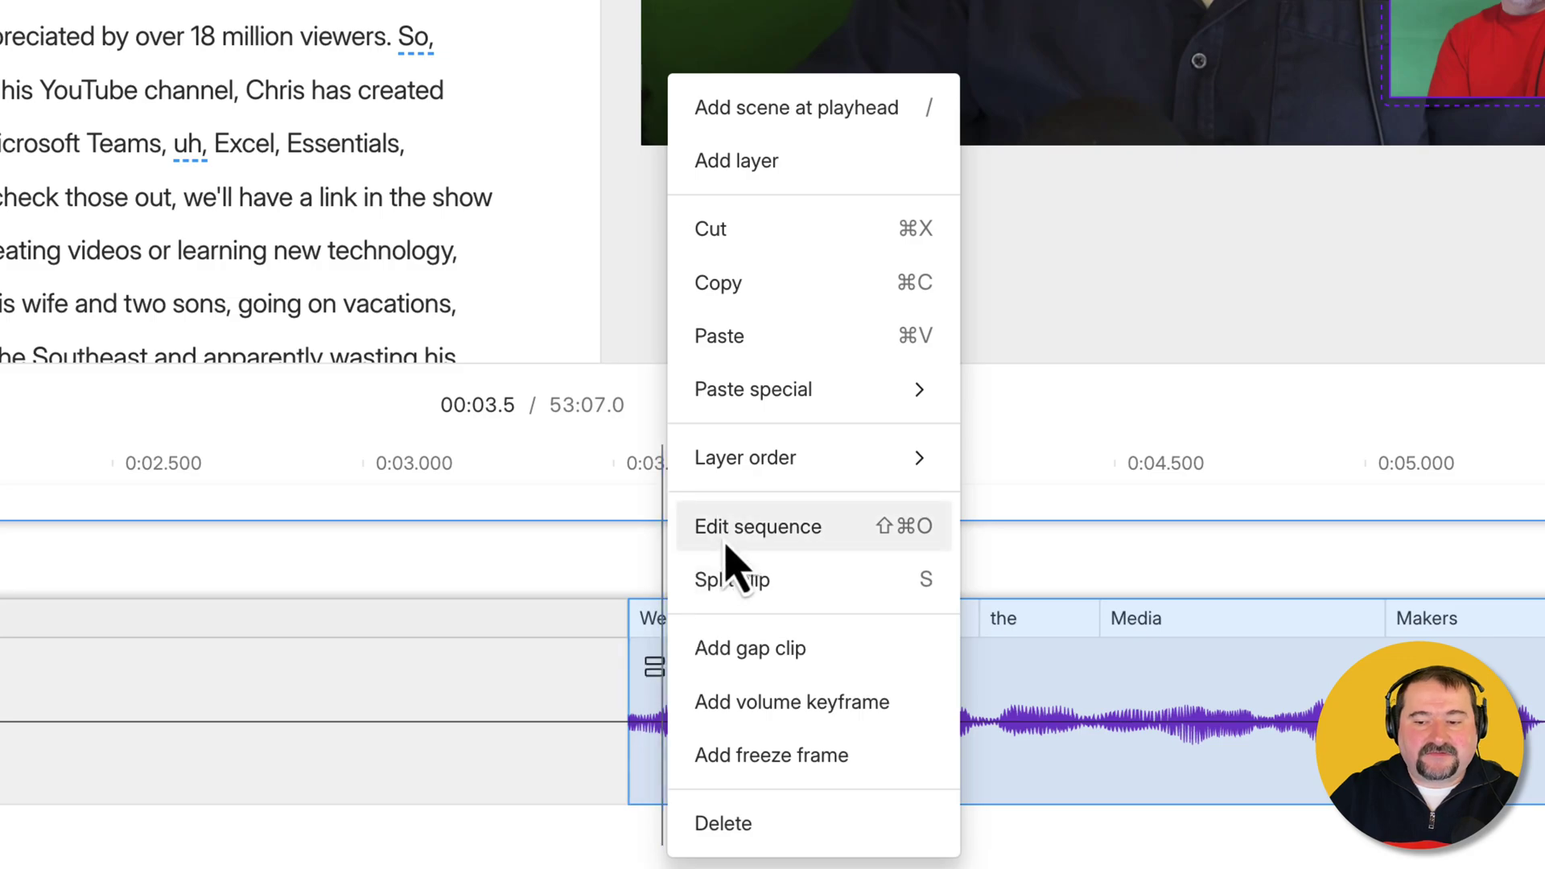
left_click(722, 539)
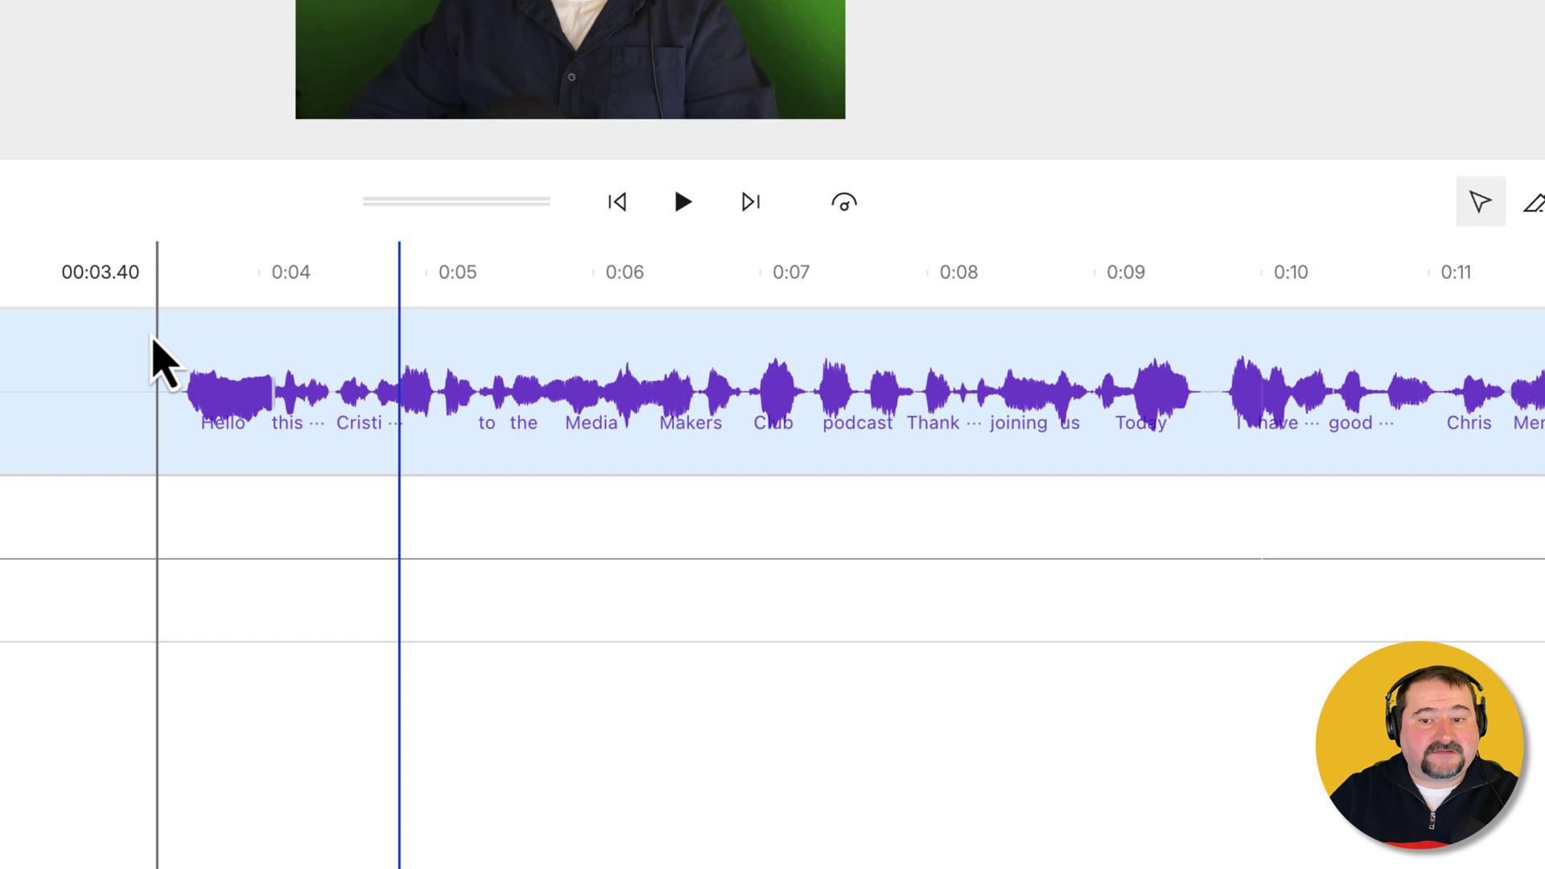
left_click(181, 303)
key("space")
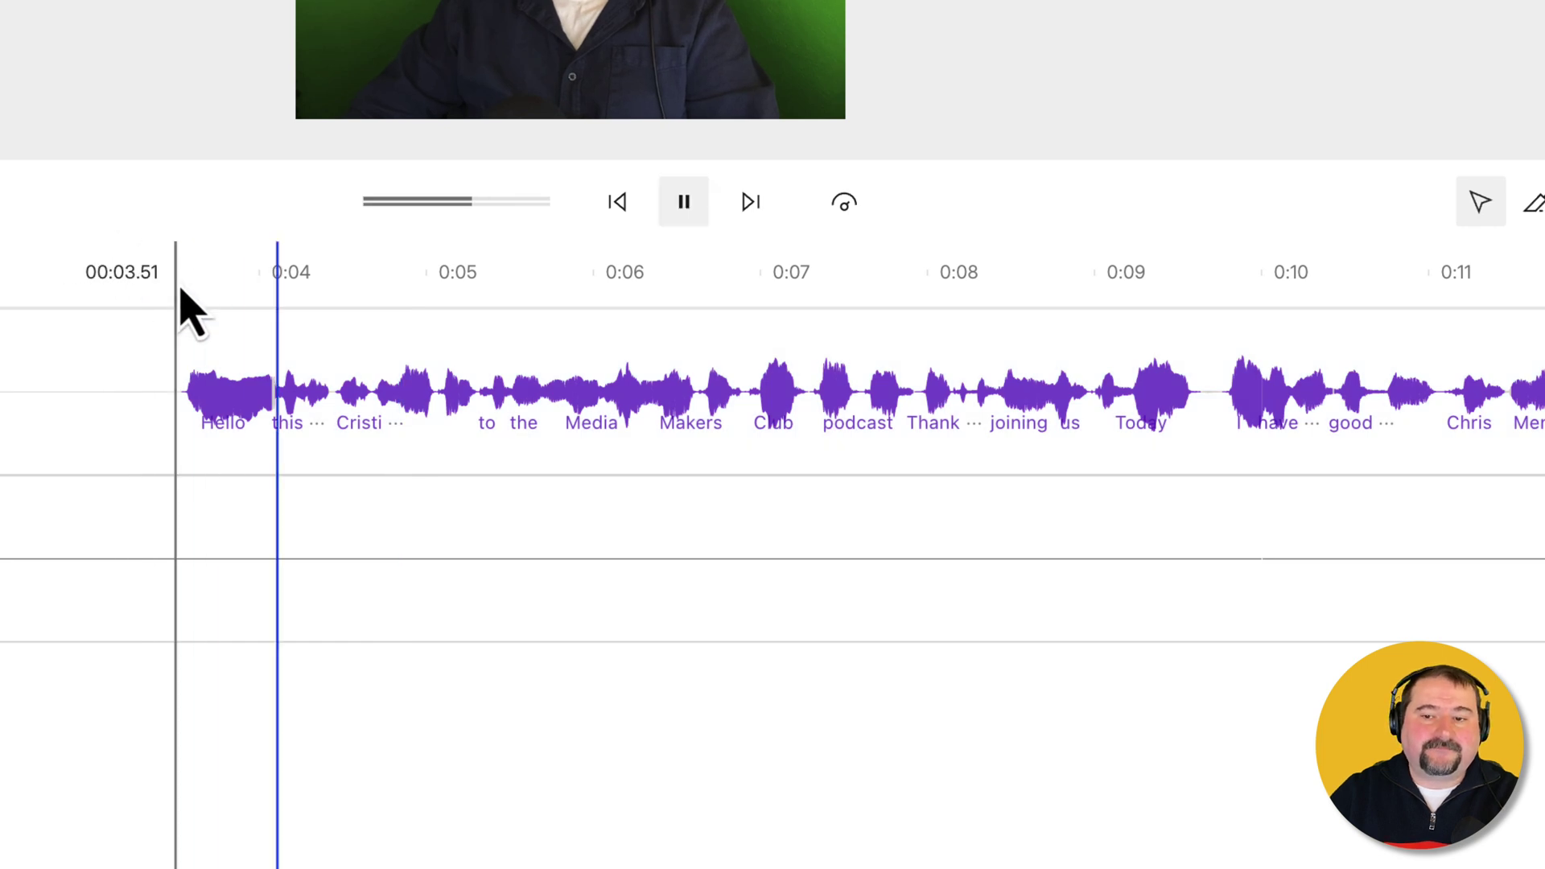
key("space")
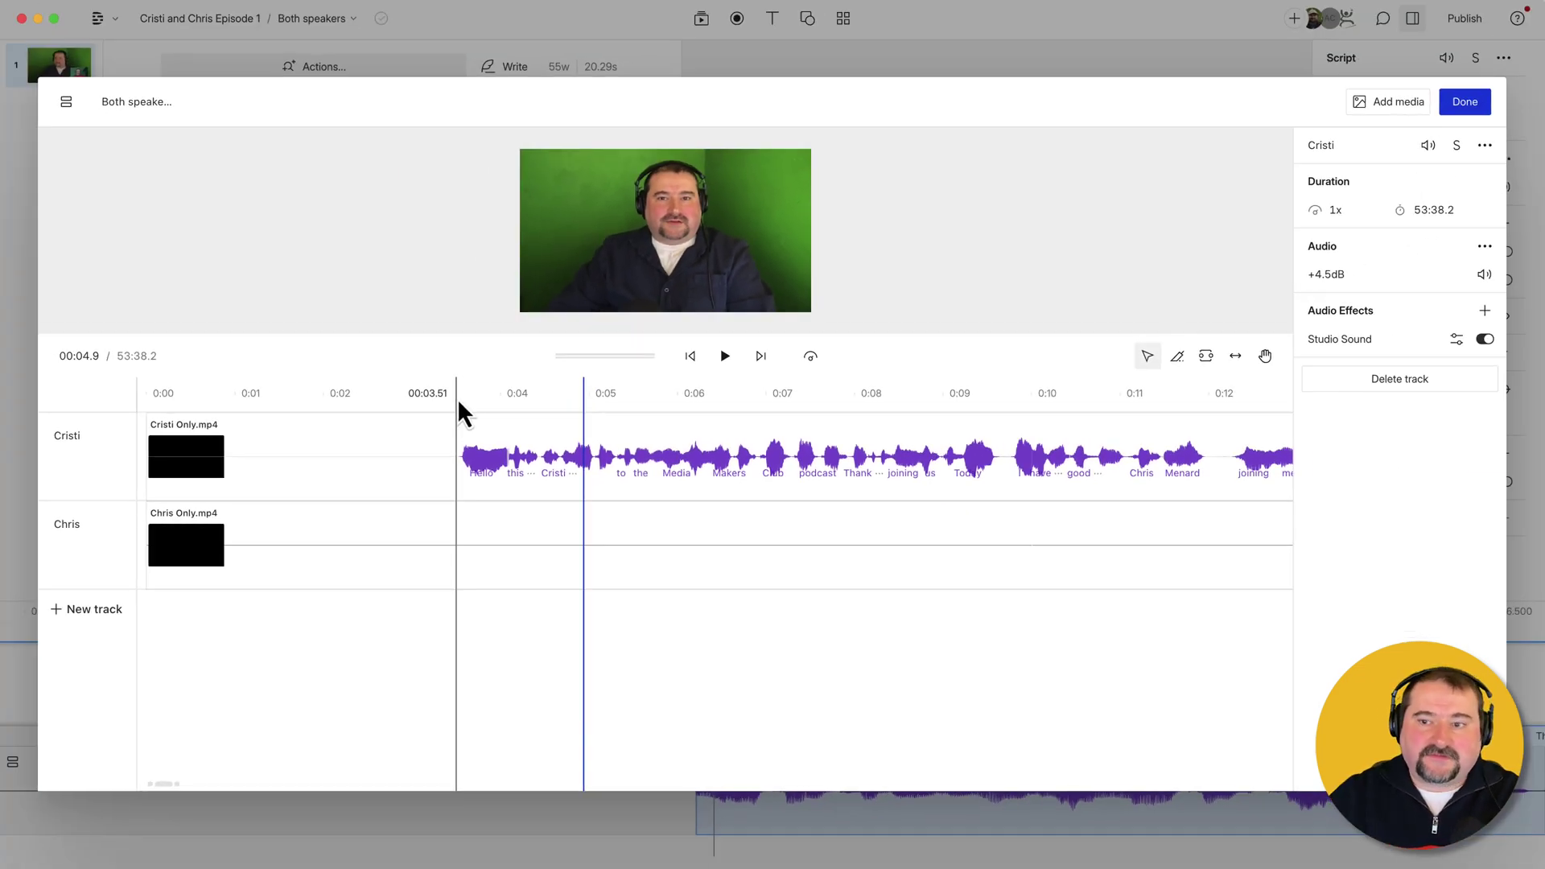
left_click(1464, 101)
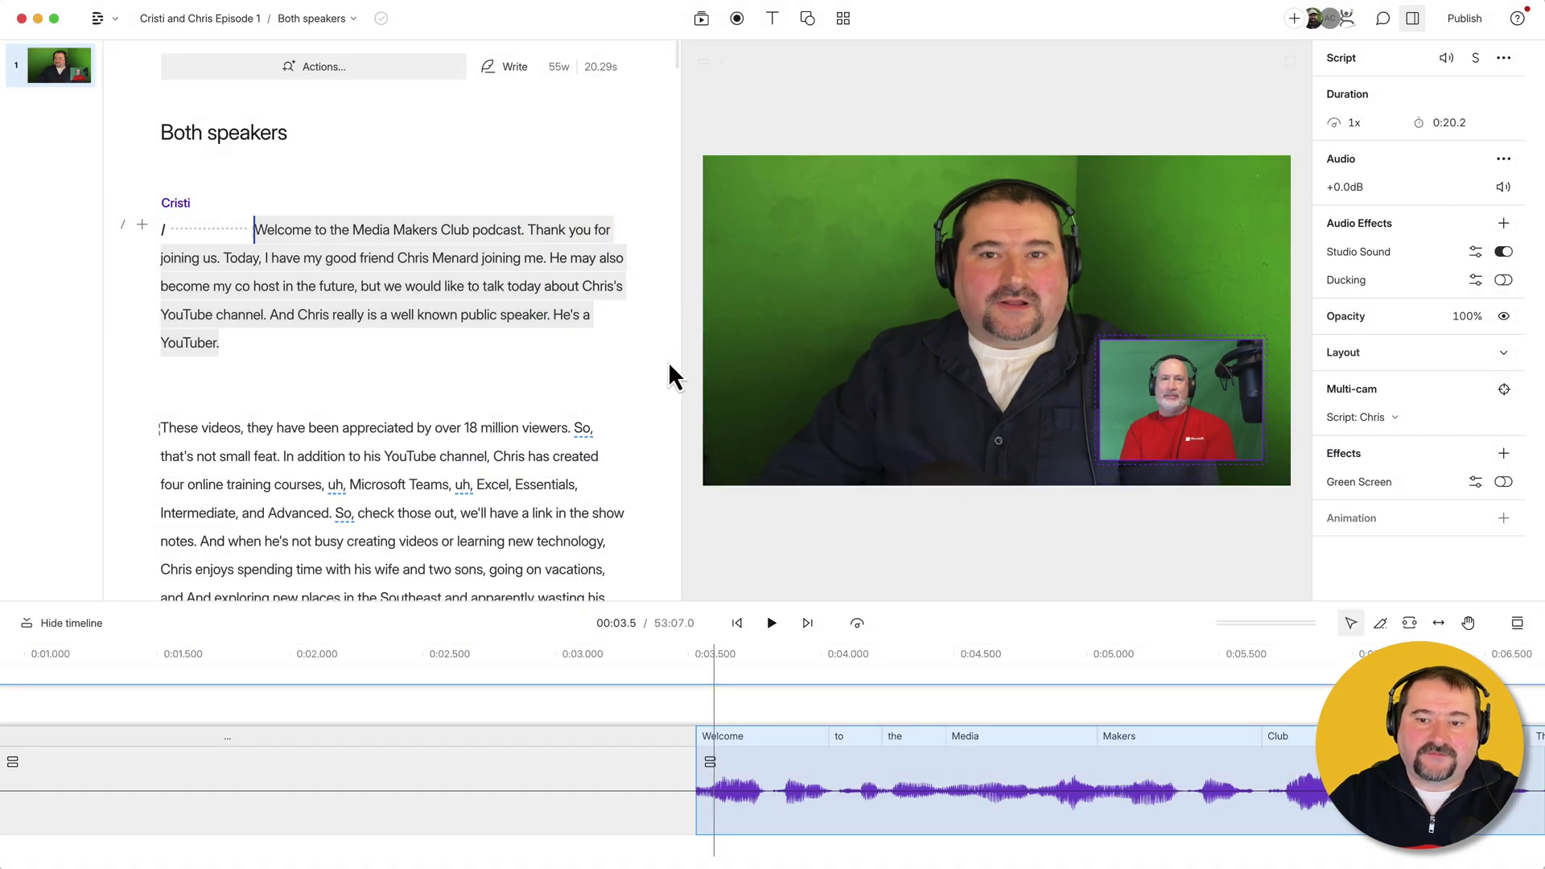